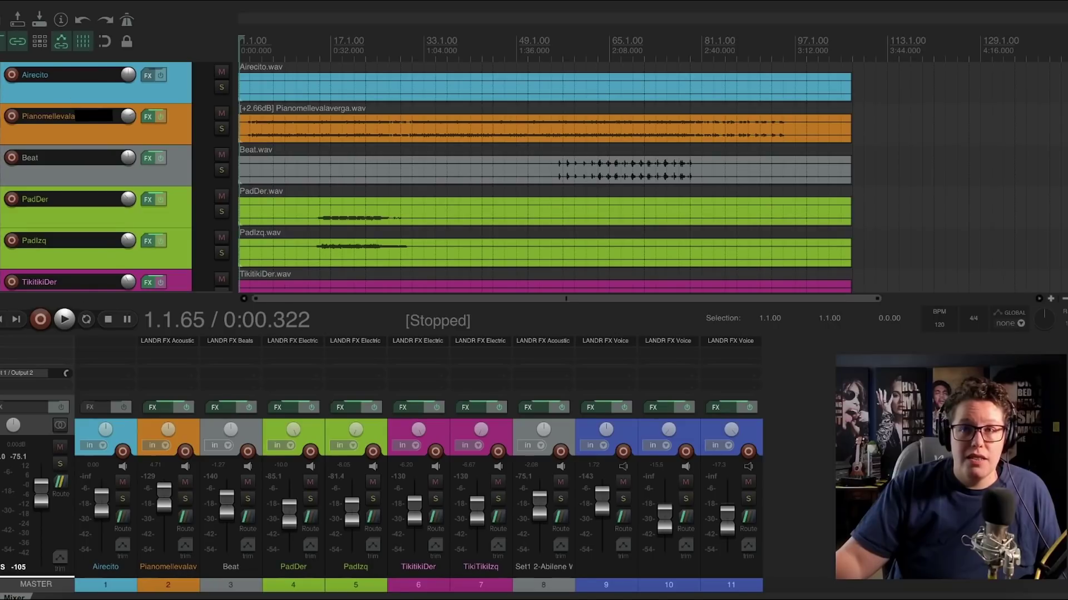
Play the full mix from the beginning to hear all tracks together, and stop playback.
{"action": "key", "text": "space"}
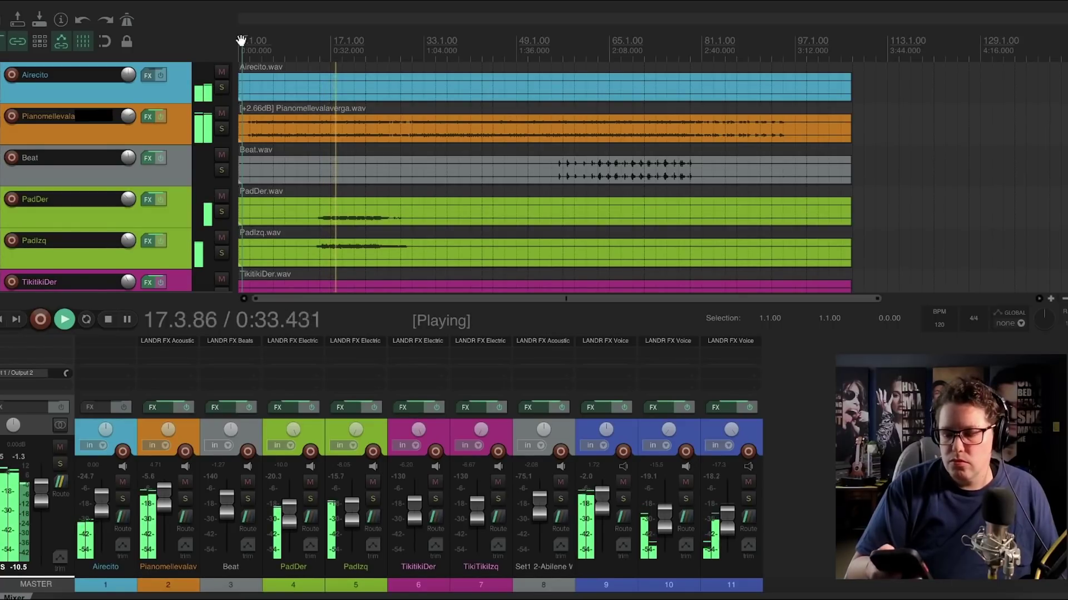
{"action": "key", "text": "space"}
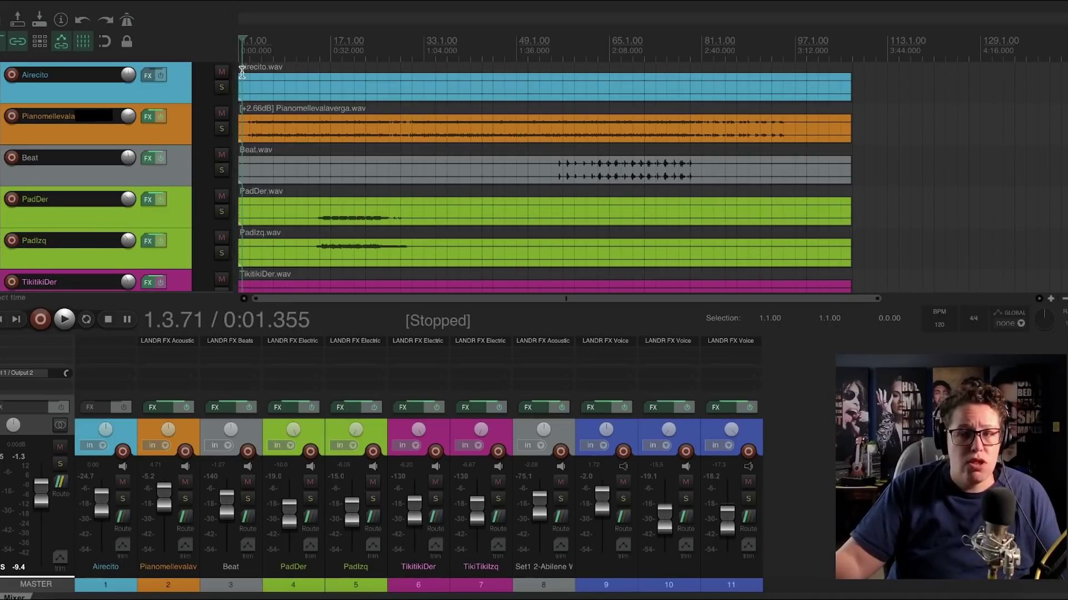
Solo the orange piano track (track 2) and open its LANDR FX Acoustic plugin.
{"action": "left_click", "coordinate": [154, 98]}
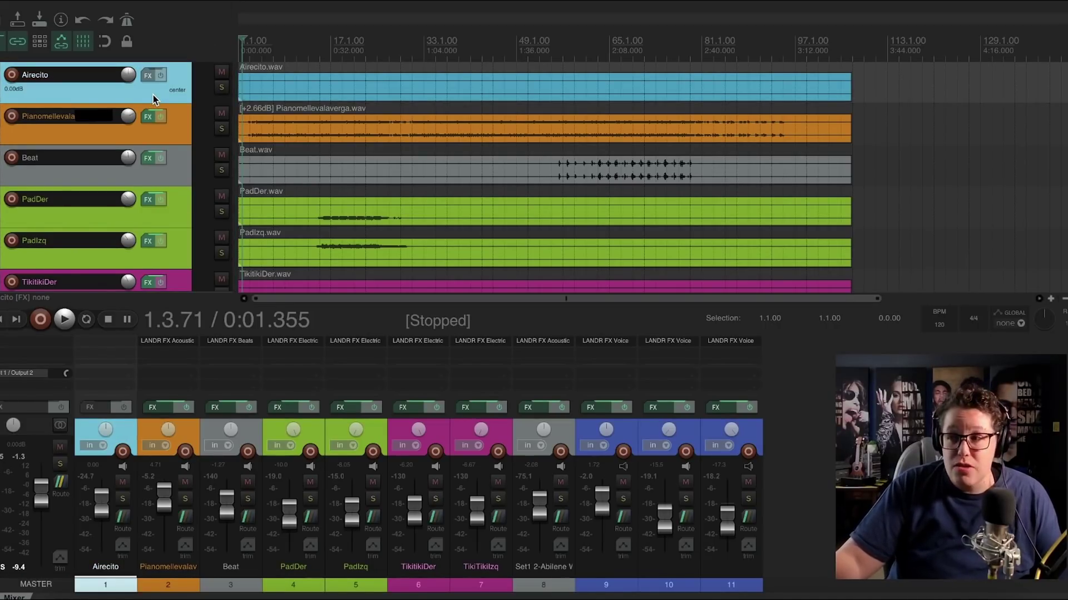
{"action": "scroll", "coordinate": [153, 93], "scroll_direction": "down", "scroll_amount": 1}
{"action": "scroll", "coordinate": [152, 95], "scroll_direction": "up", "scroll_amount": 1}
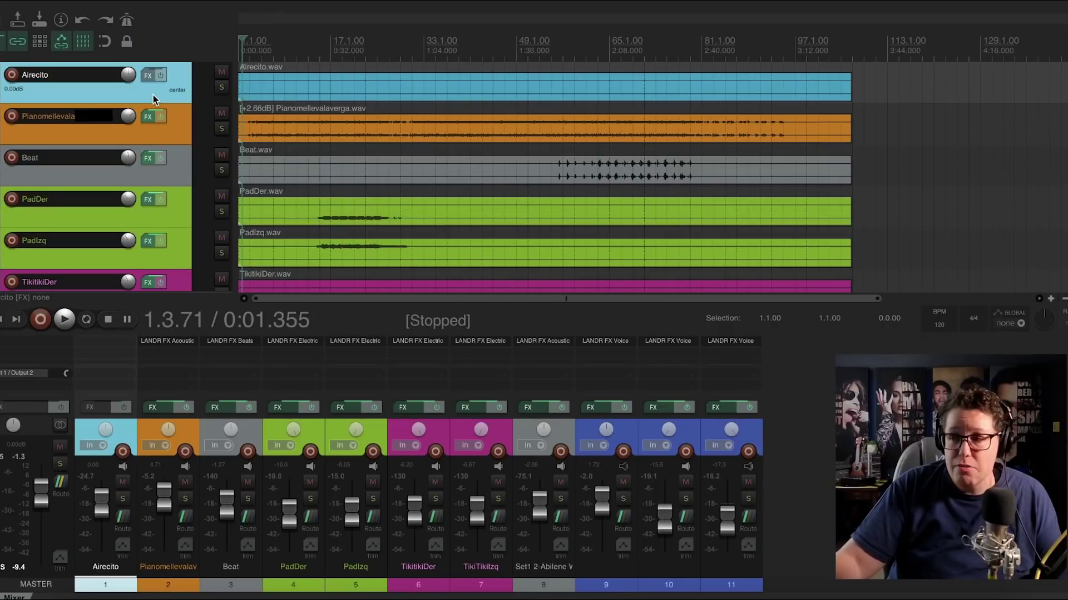
{"action": "scroll", "coordinate": [154, 99], "scroll_direction": "down", "scroll_amount": 1}
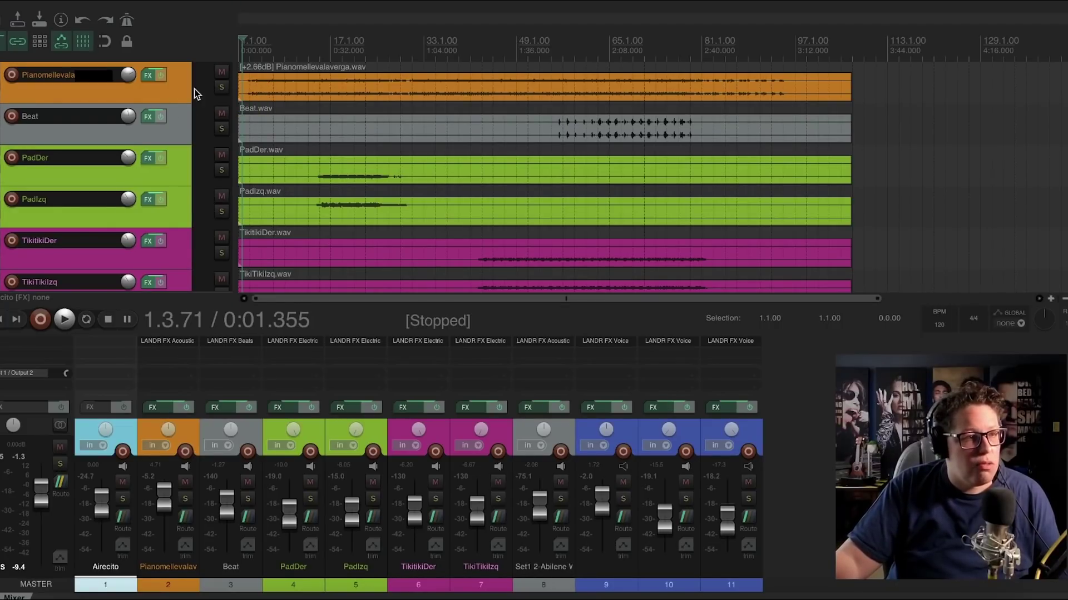
{"action": "left_click", "coordinate": [221, 88]}
{"action": "left_click", "coordinate": [171, 347]}
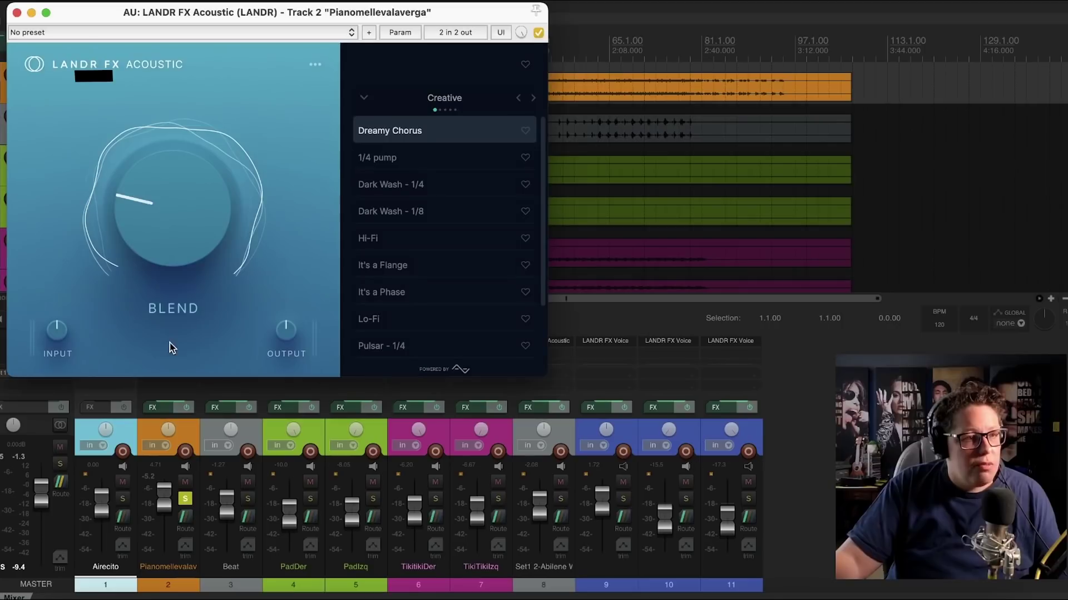
Compare the soloed piano track with LANDR FX Acoustic bypassed and re-enabled during playback, keeping the plugin window clear of the track.
{"action": "left_click", "coordinate": [536, 34]}
{"action": "left_click_drag", "start_coordinate": [411, 22], "coordinate": [424, 202]}
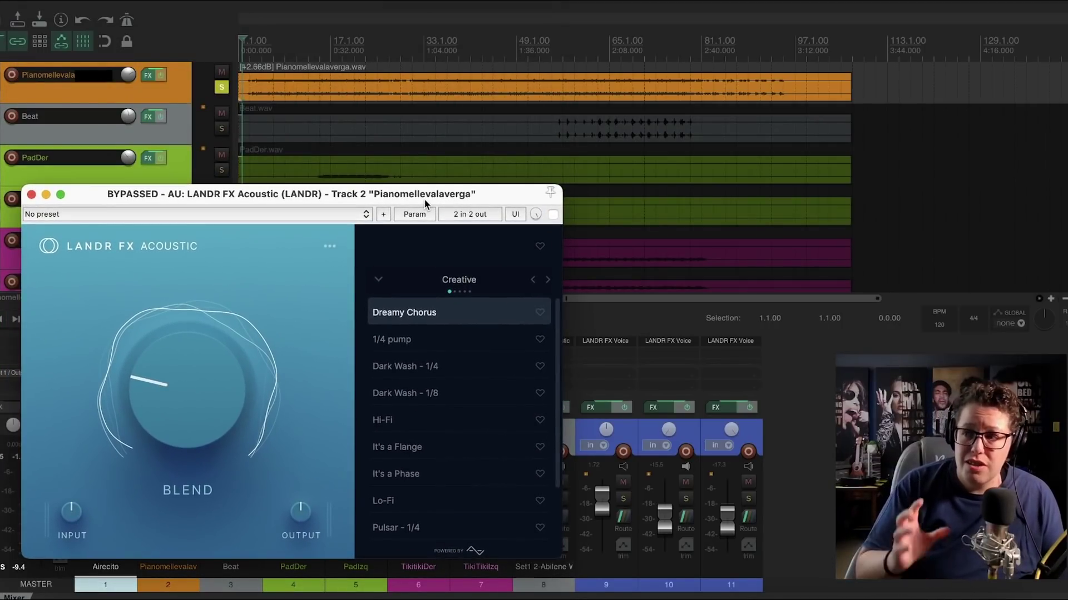
{"action": "key", "text": "space"}
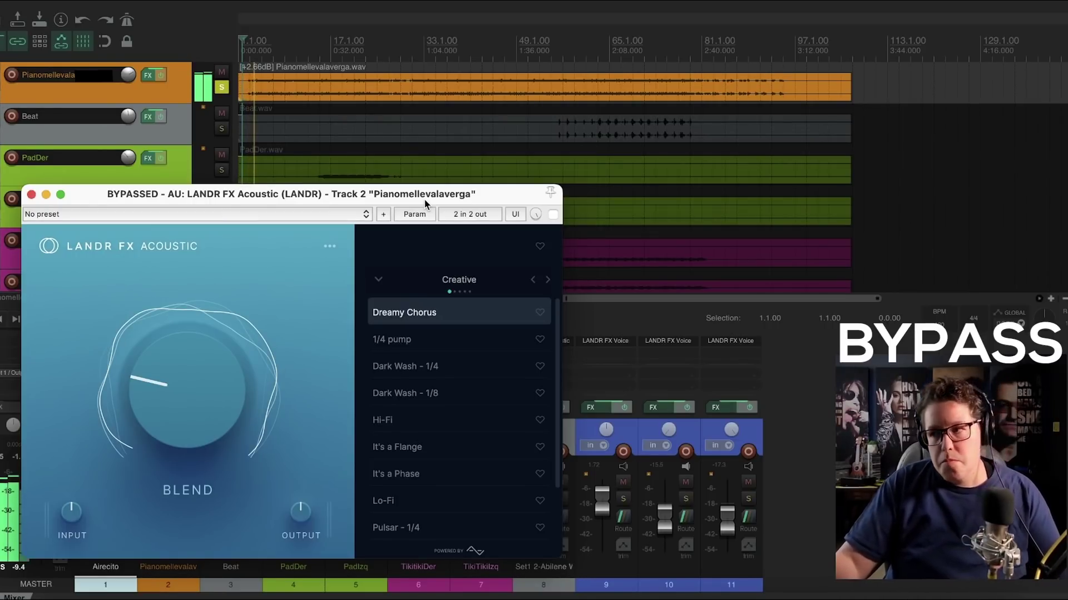
{"action": "left_click", "coordinate": [553, 215]}
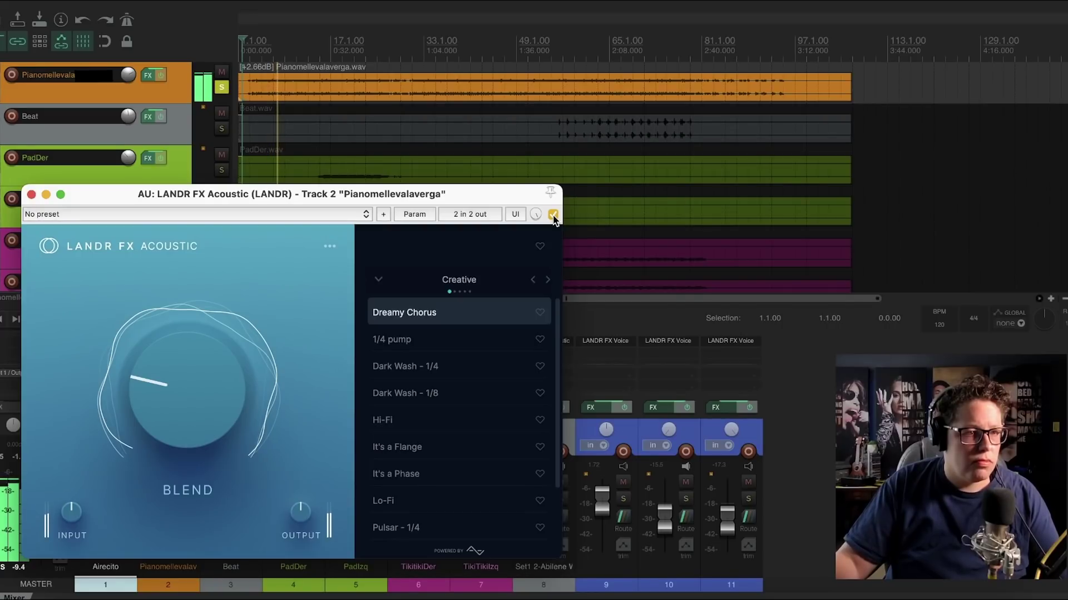
Raise the plugin's Blend to 100% during playback and bring it back down to a low setting.
{"action": "mouse_move", "coordinate": [154, 383]}
{"action": "left_click_drag", "start_coordinate": [159, 384], "coordinate": [189, 298]}
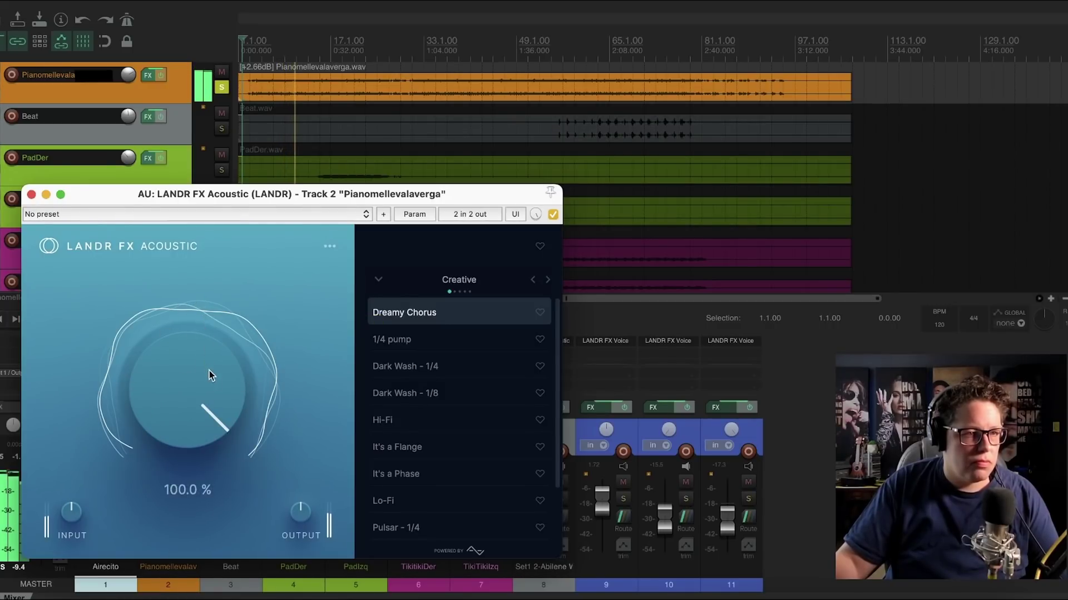
{"action": "left_click_drag", "start_coordinate": [210, 389], "coordinate": [212, 492]}
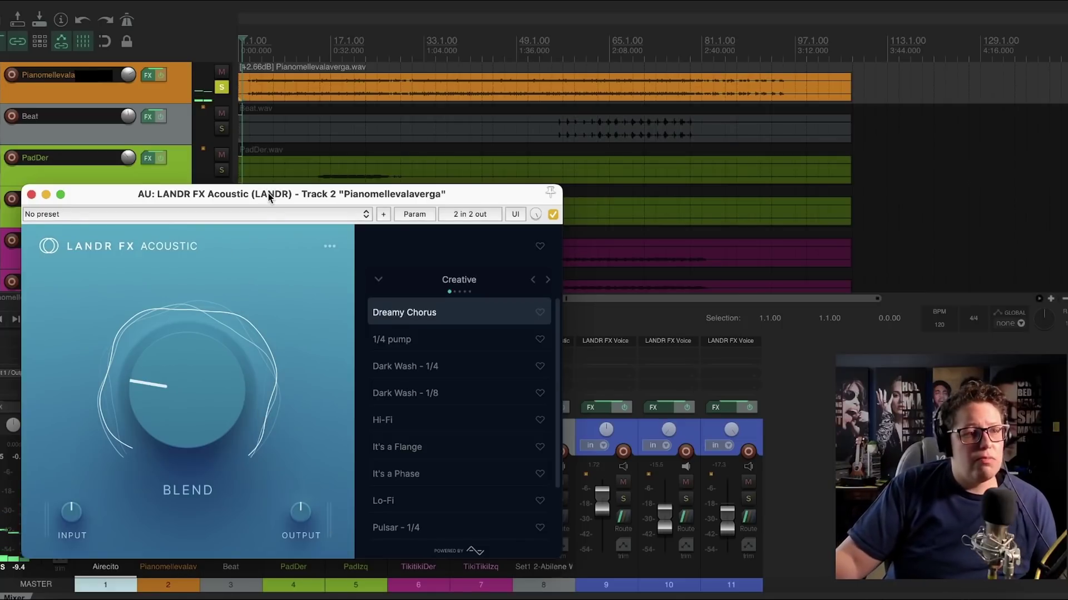
{"action": "left_click_drag", "start_coordinate": [268, 194], "coordinate": [269, 174]}
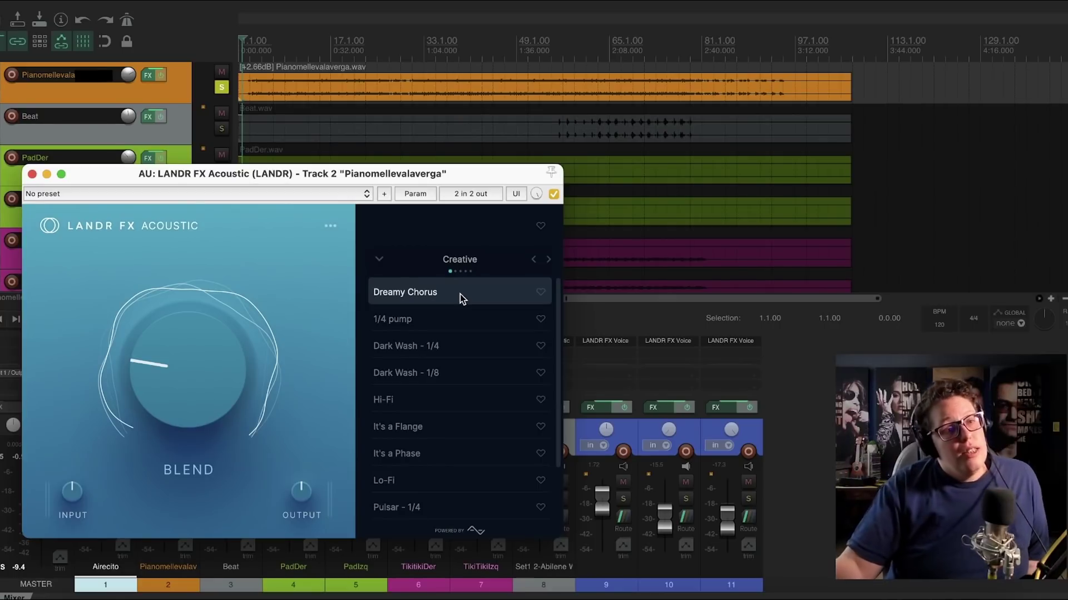
Look through the plugin's Creative, Reverb, Delay, FX and EQ preset categories and return to Creative.
{"action": "scroll", "coordinate": [423, 389], "scroll_direction": "down", "scroll_amount": 3}
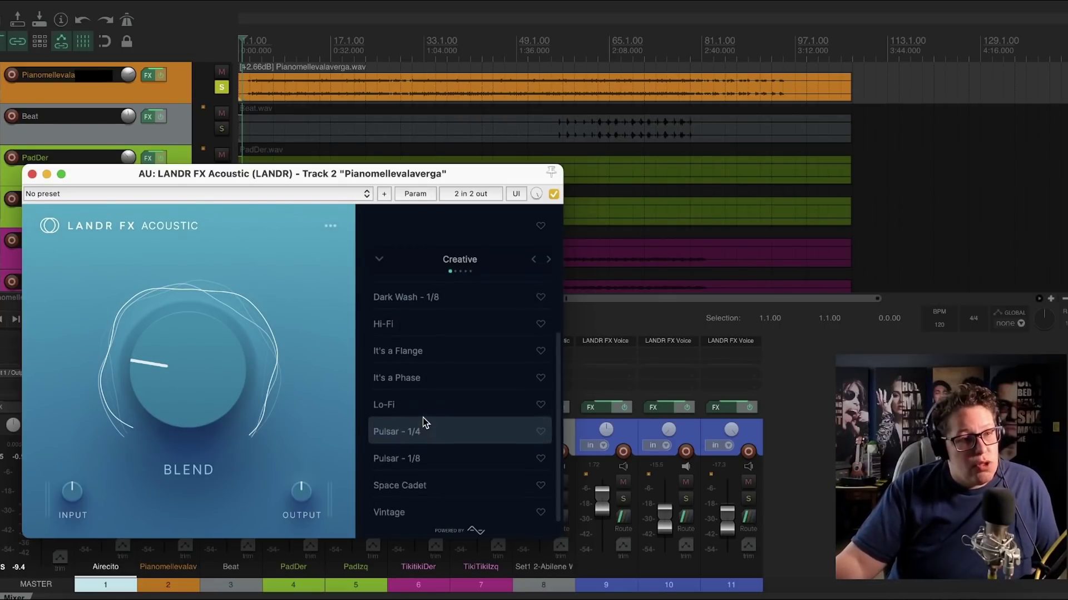
{"action": "scroll", "coordinate": [423, 419], "scroll_direction": "up", "scroll_amount": 3}
{"action": "scroll", "coordinate": [446, 346], "scroll_direction": "down", "scroll_amount": 3}
{"action": "scroll", "coordinate": [446, 347], "scroll_direction": "up", "scroll_amount": 3}
{"action": "left_click", "coordinate": [549, 260]}
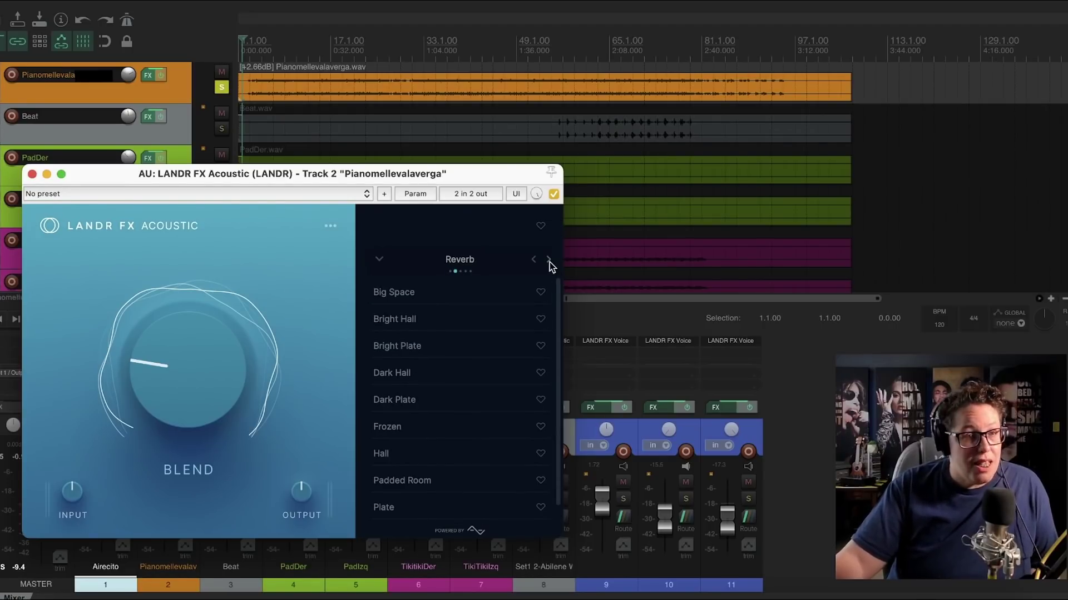
{"action": "left_click", "coordinate": [549, 260]}
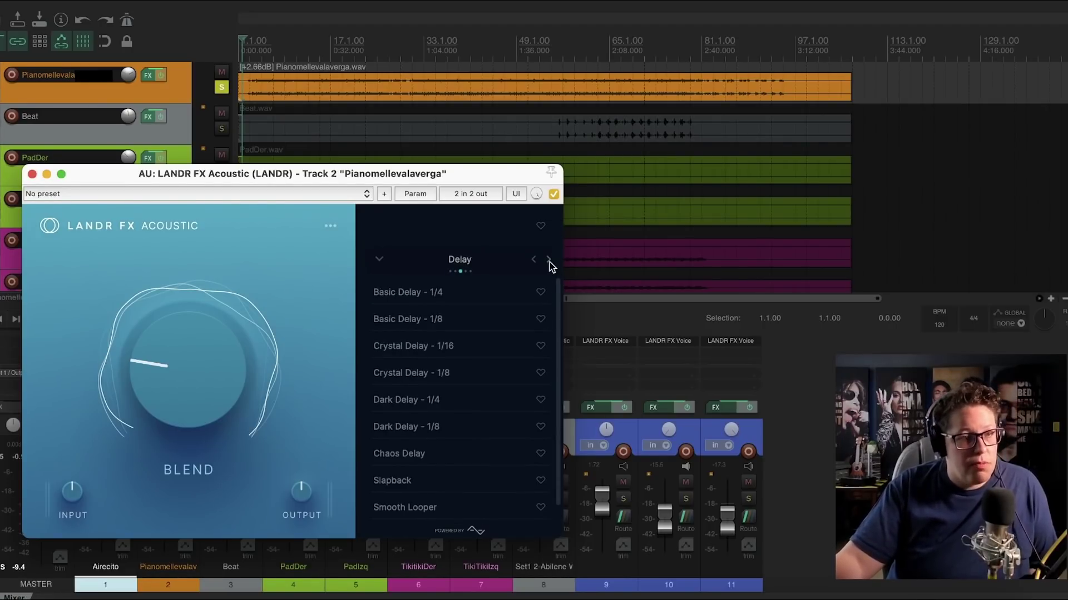
{"action": "left_click", "coordinate": [548, 260]}
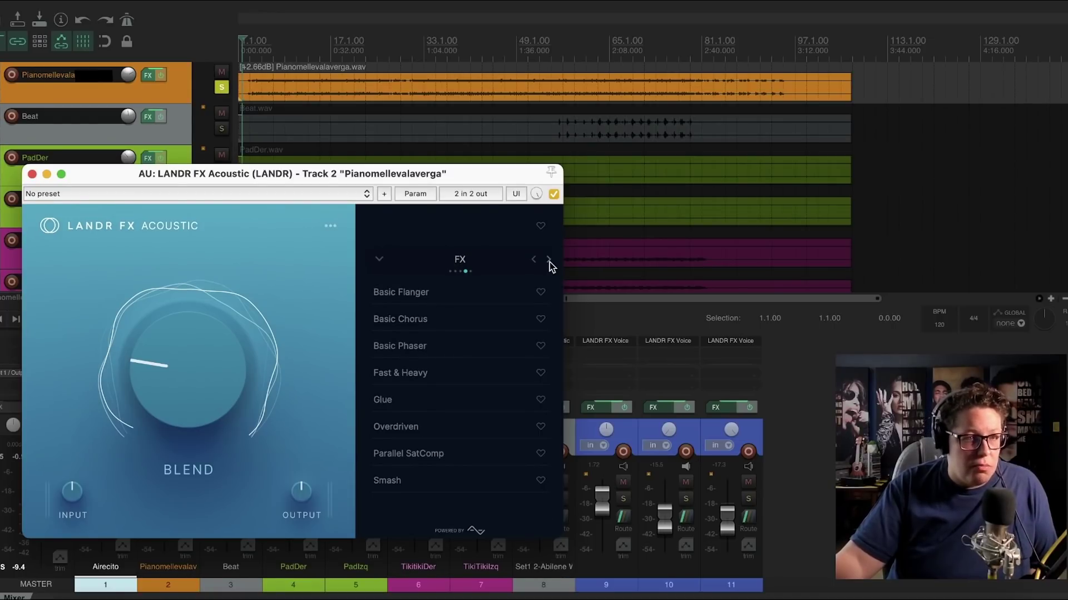
{"action": "left_click", "coordinate": [549, 260]}
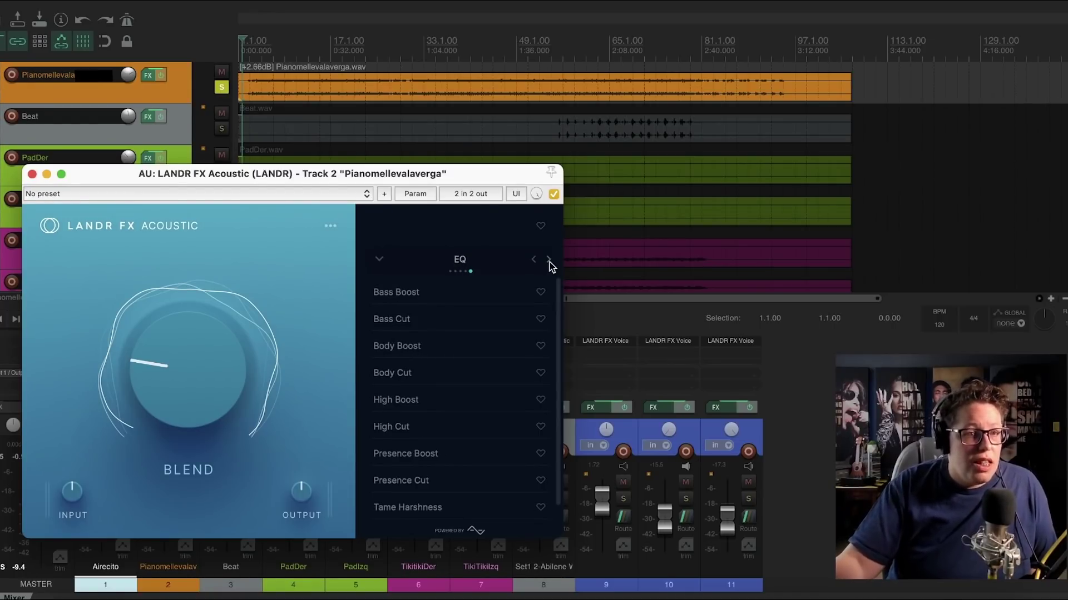
{"action": "left_click", "coordinate": [535, 261]}
{"action": "left_click", "coordinate": [534, 261]}
{"action": "left_click", "coordinate": [535, 261]}
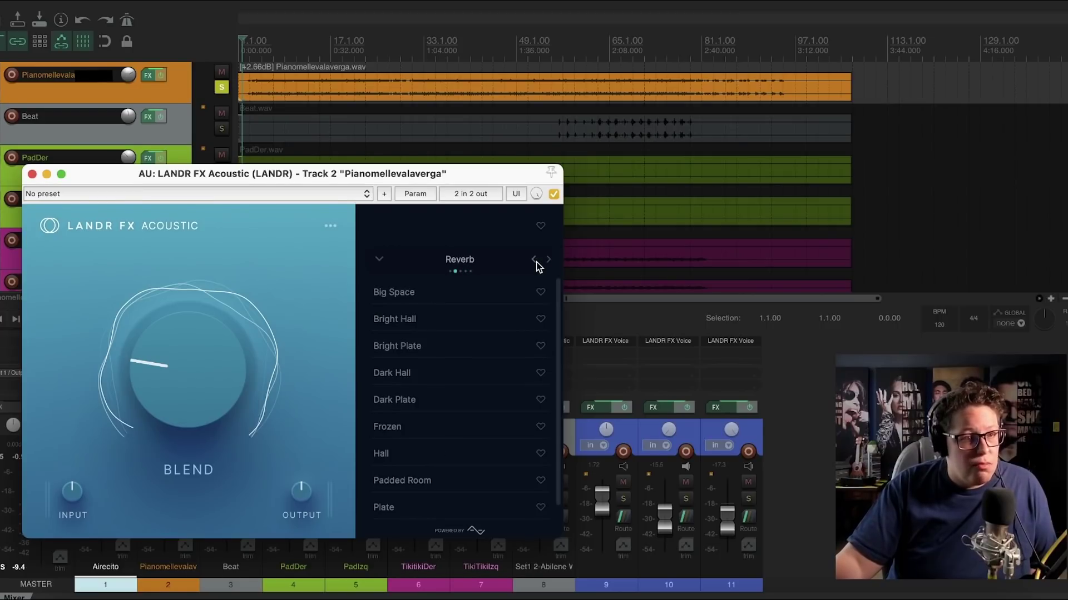
{"action": "left_click", "coordinate": [535, 260]}
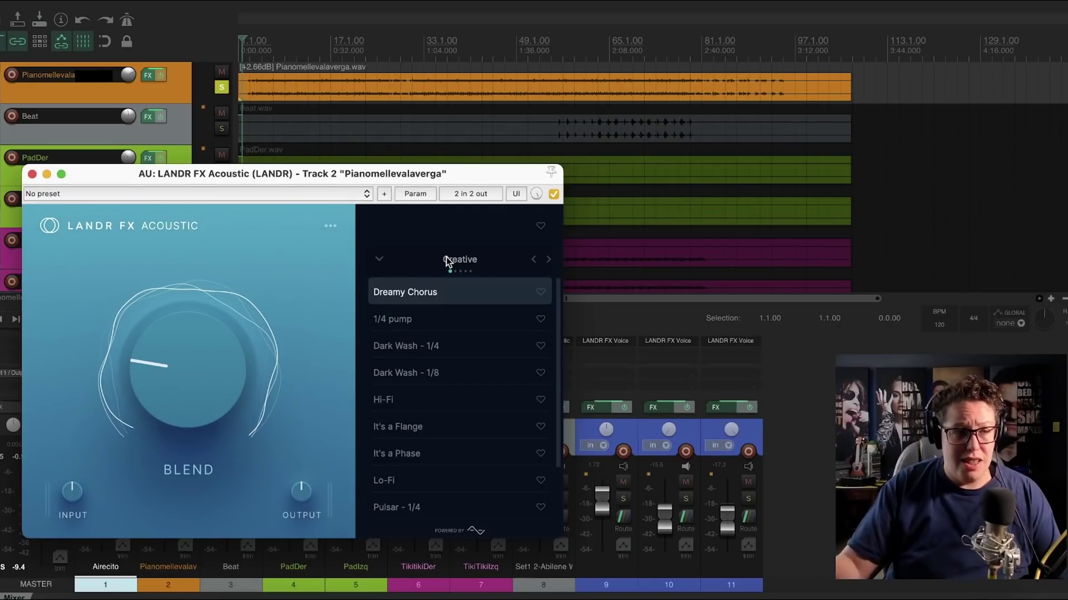
Play the piano track with the Creative preset 1/4 pump and set Blend to 70.3%.
{"action": "key", "text": "space"}
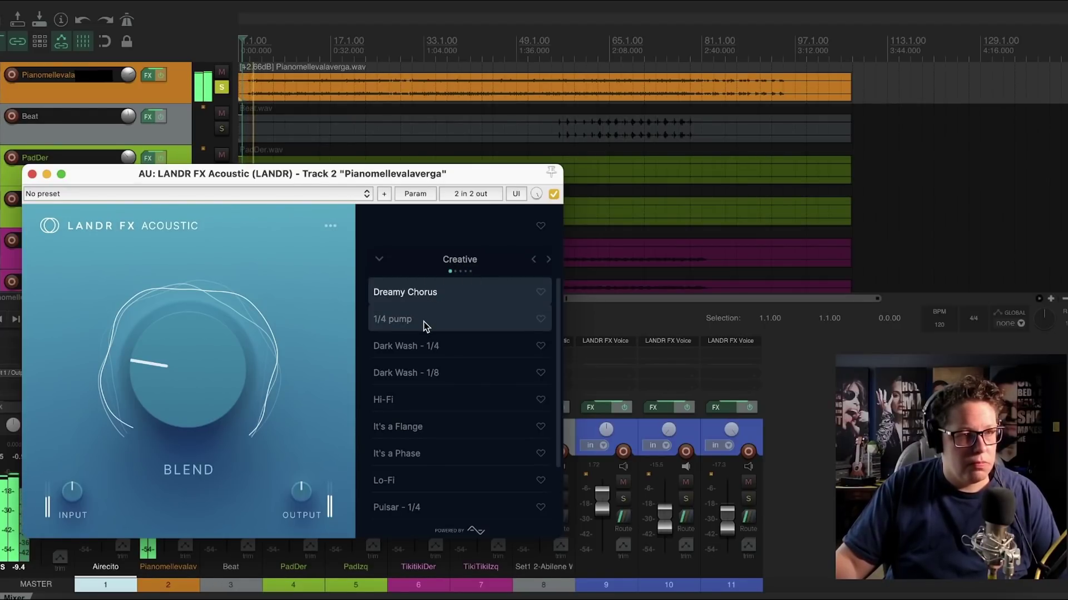
{"action": "left_click", "coordinate": [466, 325]}
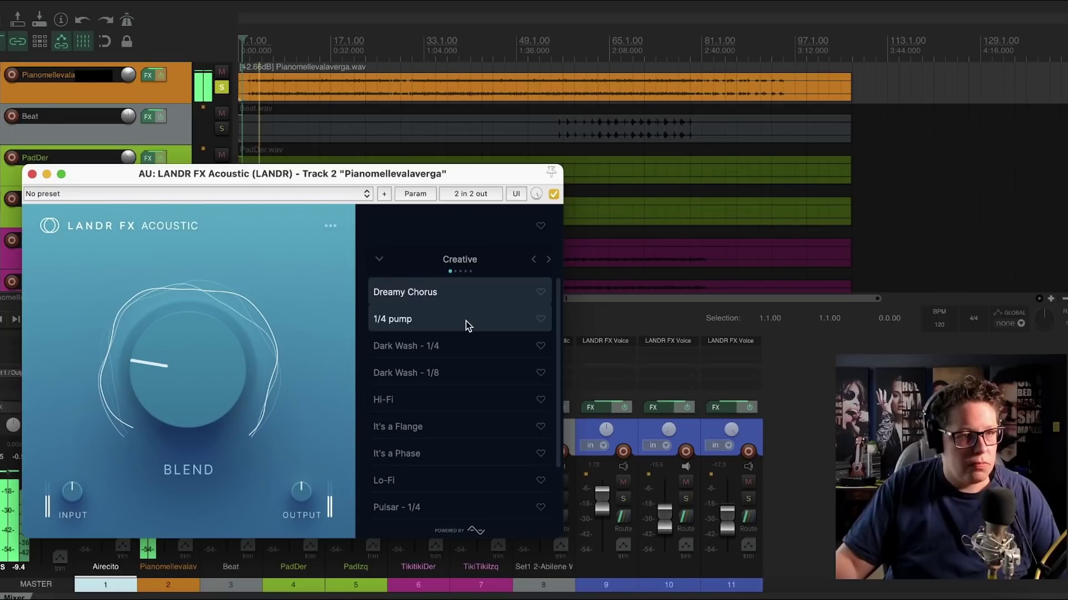
{"action": "left_click_drag", "start_coordinate": [167, 386], "coordinate": [183, 331]}
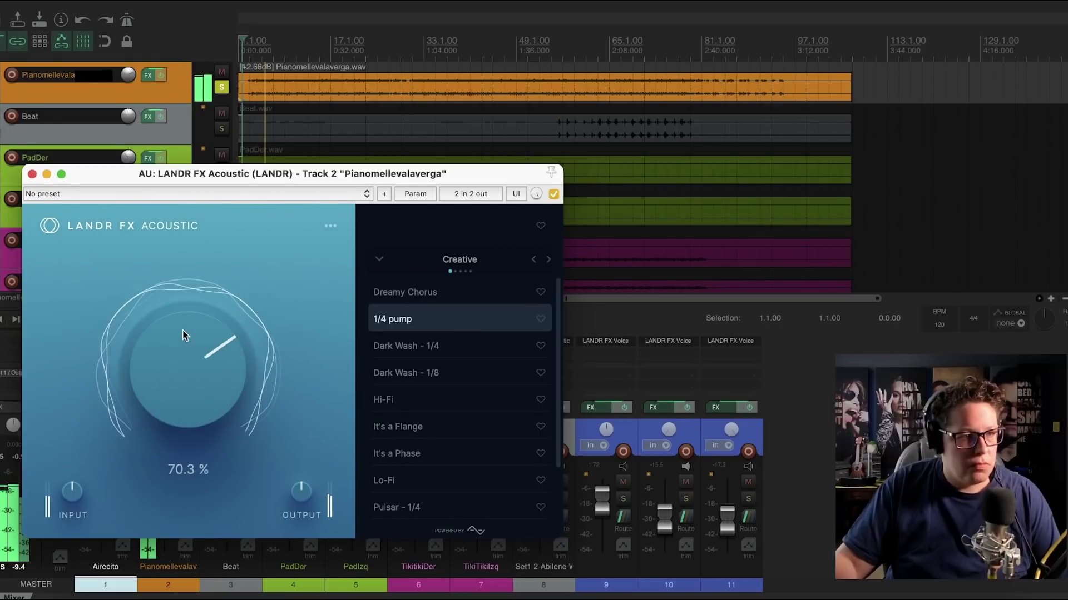
Audition the Creative presets Dark Wash - 1/4, Dark Wash - 1/8, Hi-Fi, It's a Flange and It's a Phase.
{"action": "left_click", "coordinate": [396, 346]}
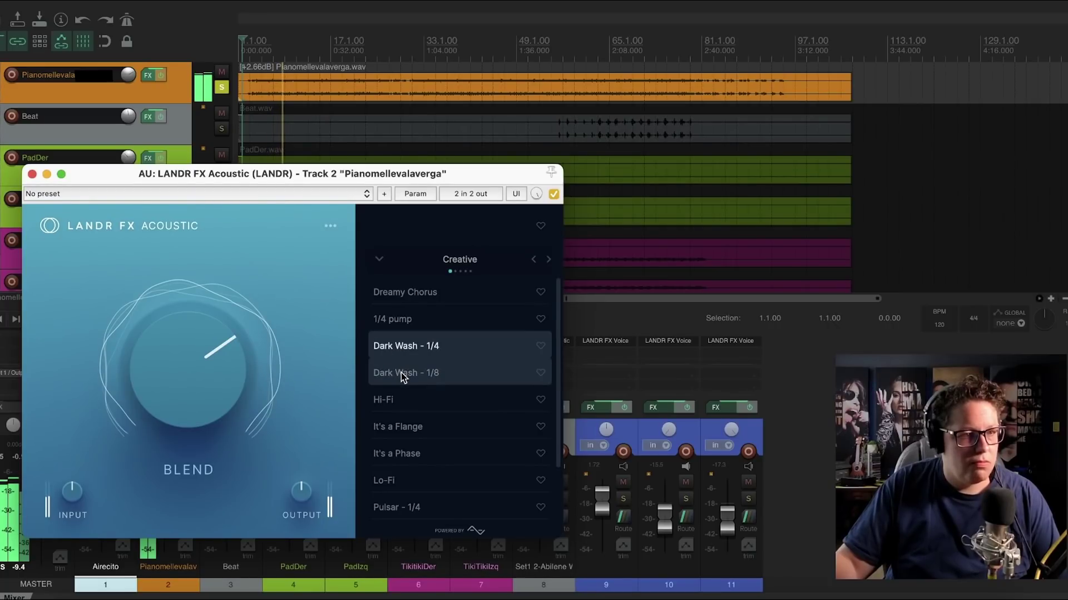
{"action": "left_click", "coordinate": [401, 373]}
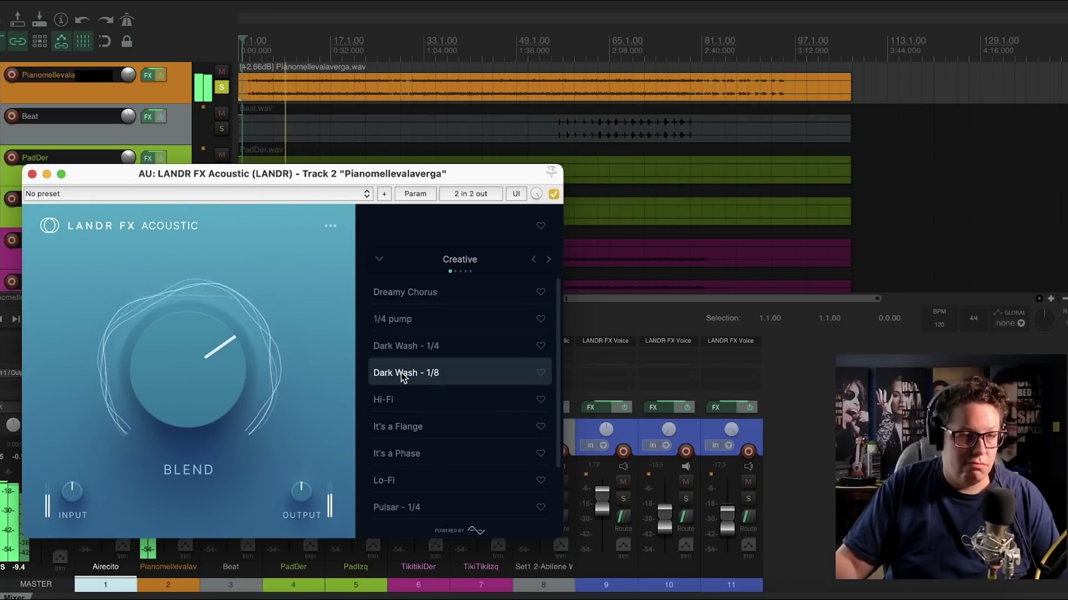
{"action": "left_click", "coordinate": [421, 400]}
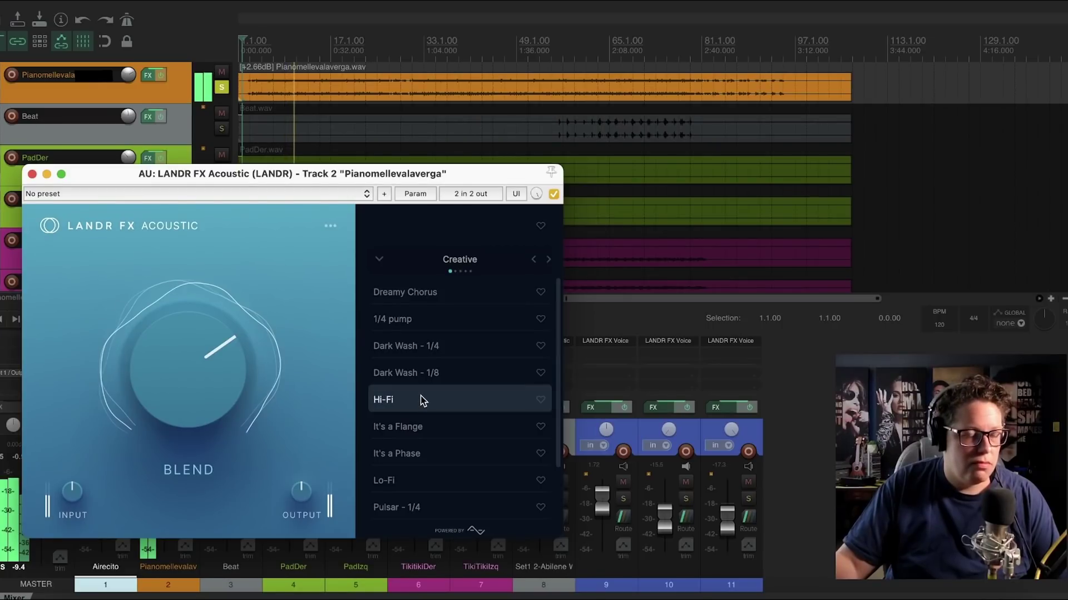
{"action": "left_click", "coordinate": [415, 426]}
{"action": "scroll", "coordinate": [415, 426], "scroll_direction": "down", "scroll_amount": 3}
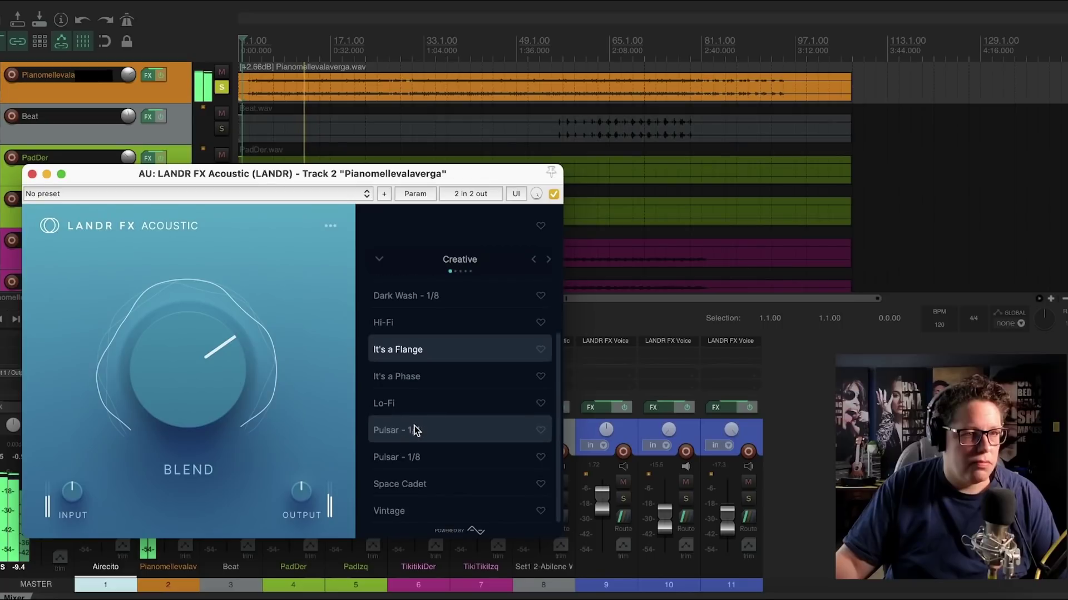
{"action": "left_click", "coordinate": [417, 381]}
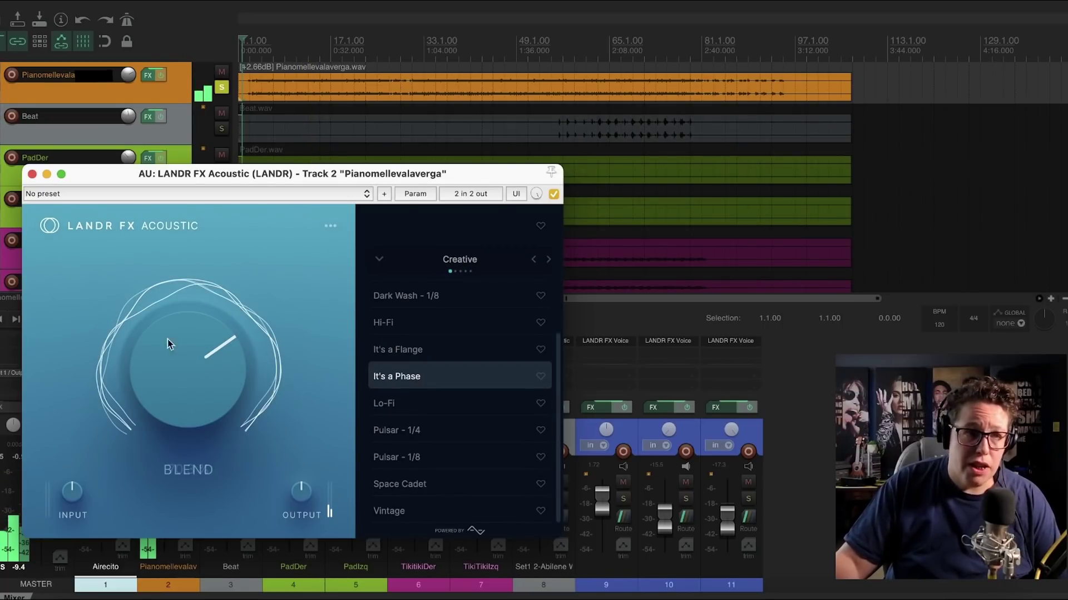
Set the playback start on the piano clip just before bar 17 and audition the Lo-Fi preset from there.
{"action": "mouse_move", "coordinate": [205, 358]}
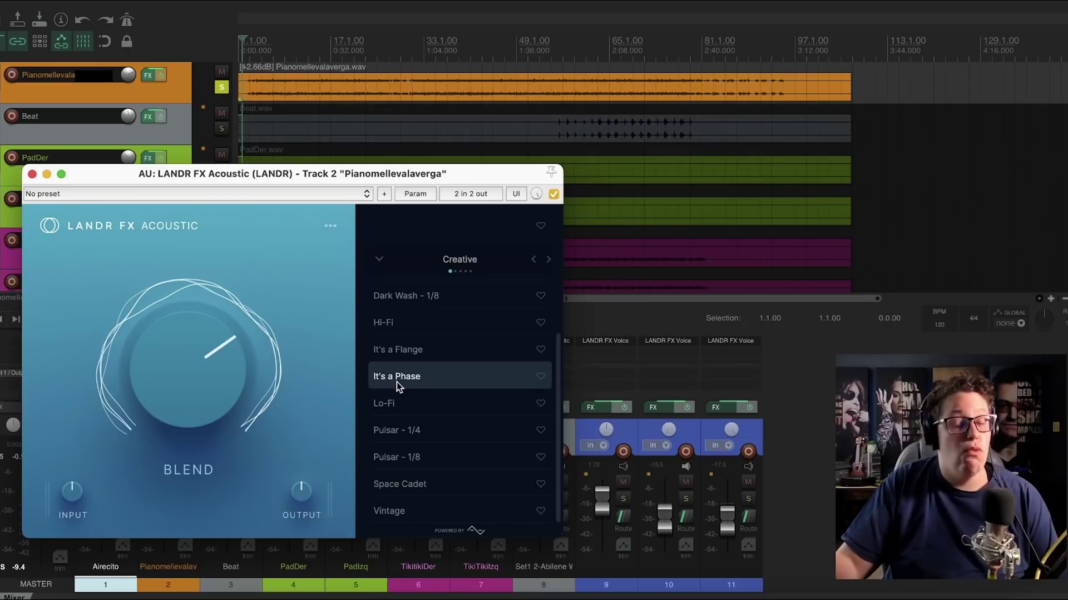
{"action": "left_click", "coordinate": [325, 87]}
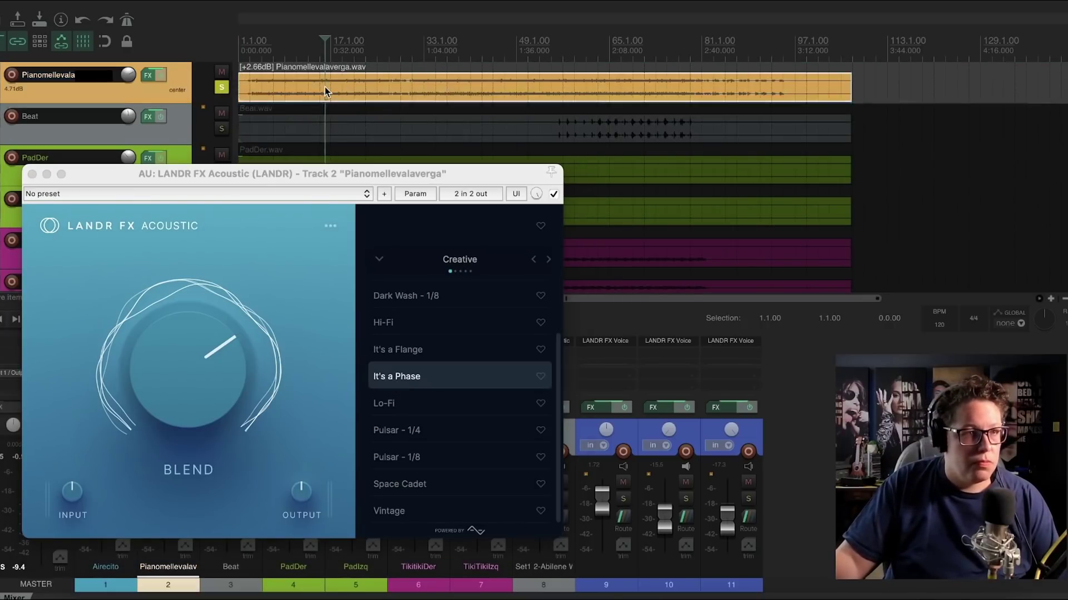
{"action": "left_click", "coordinate": [402, 403]}
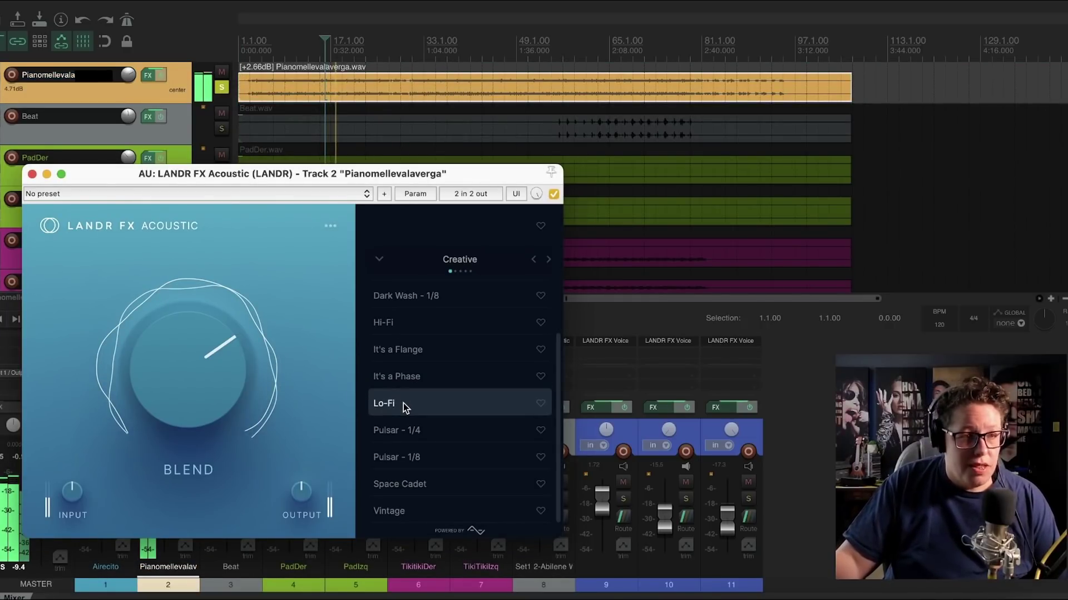
{"action": "key", "text": "space"}
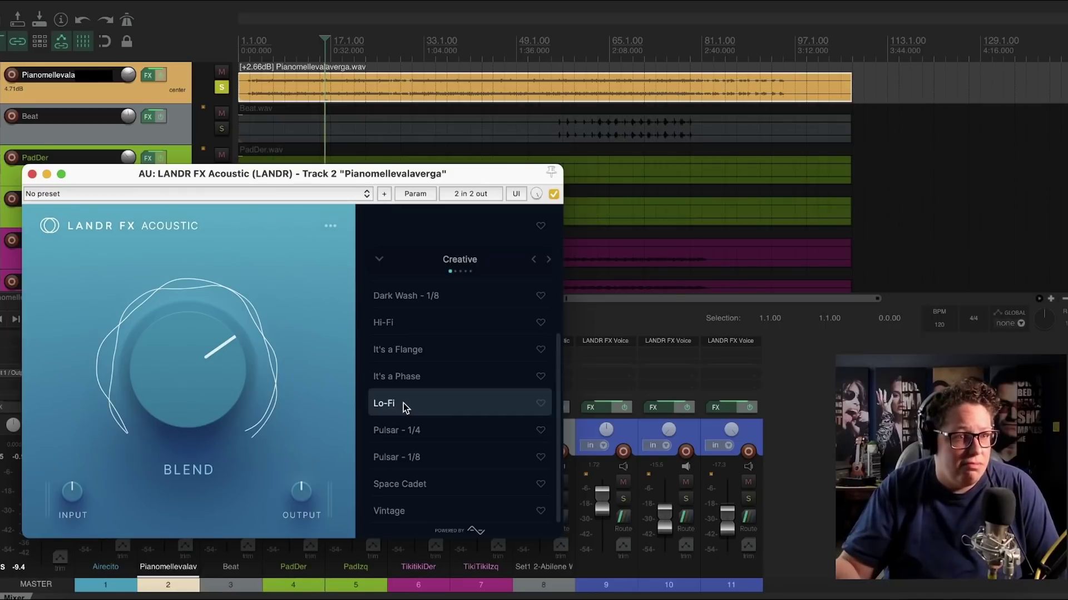
Audition the Creative presets Pulsar - 1/4 and Space Cadet during playback, ending on Vintage.
{"action": "key", "text": "space"}
{"action": "left_click", "coordinate": [406, 430]}
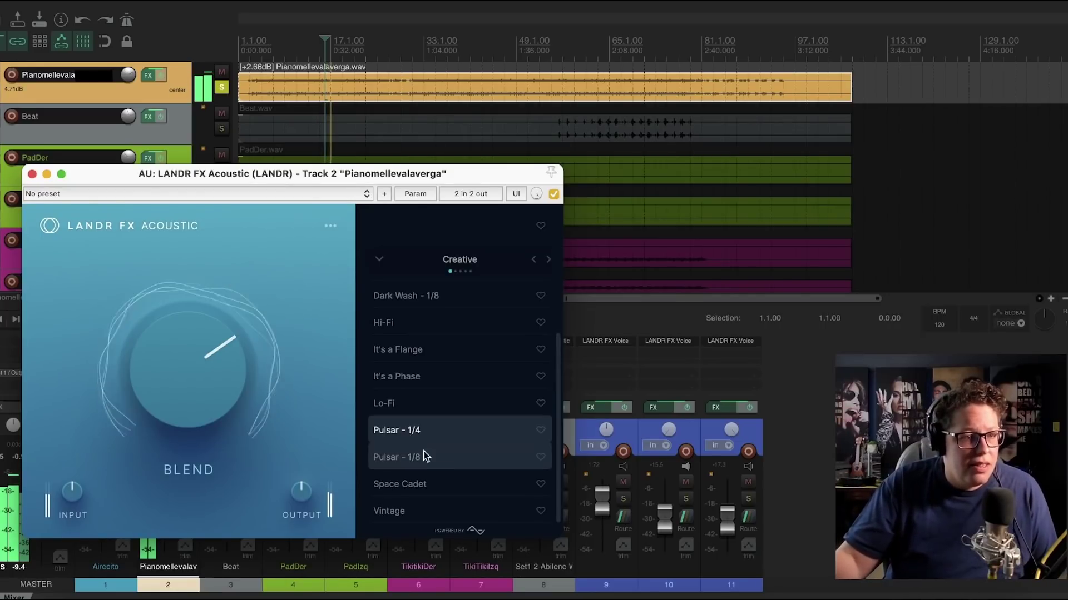
{"action": "left_click", "coordinate": [442, 486]}
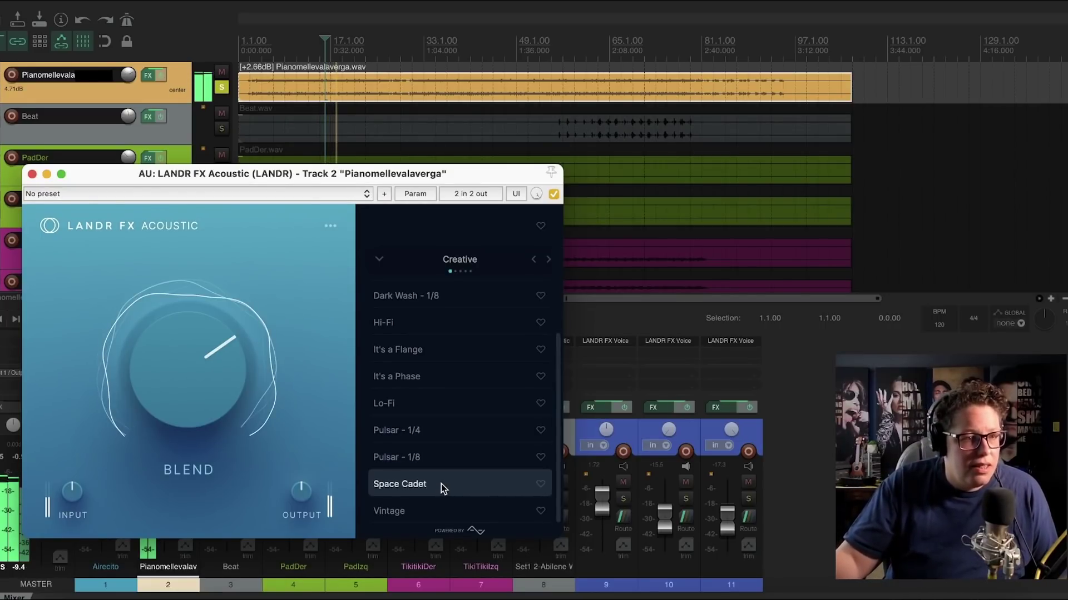
{"action": "left_click", "coordinate": [422, 512]}
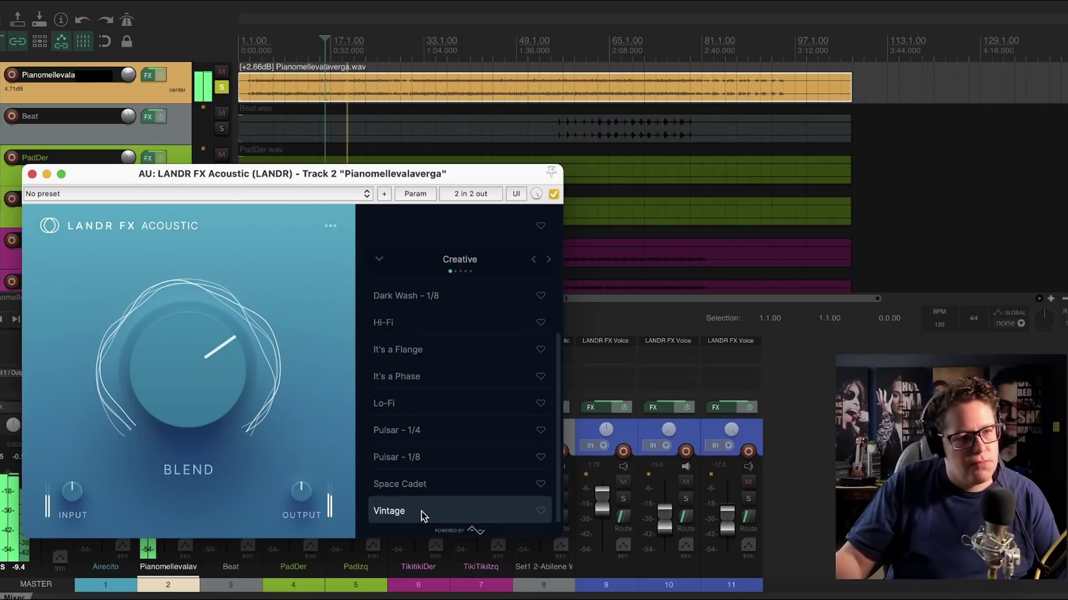
Play the piano track with the Reverb preset Bright Plate and lower the Blend amount.
{"action": "left_click", "coordinate": [549, 260]}
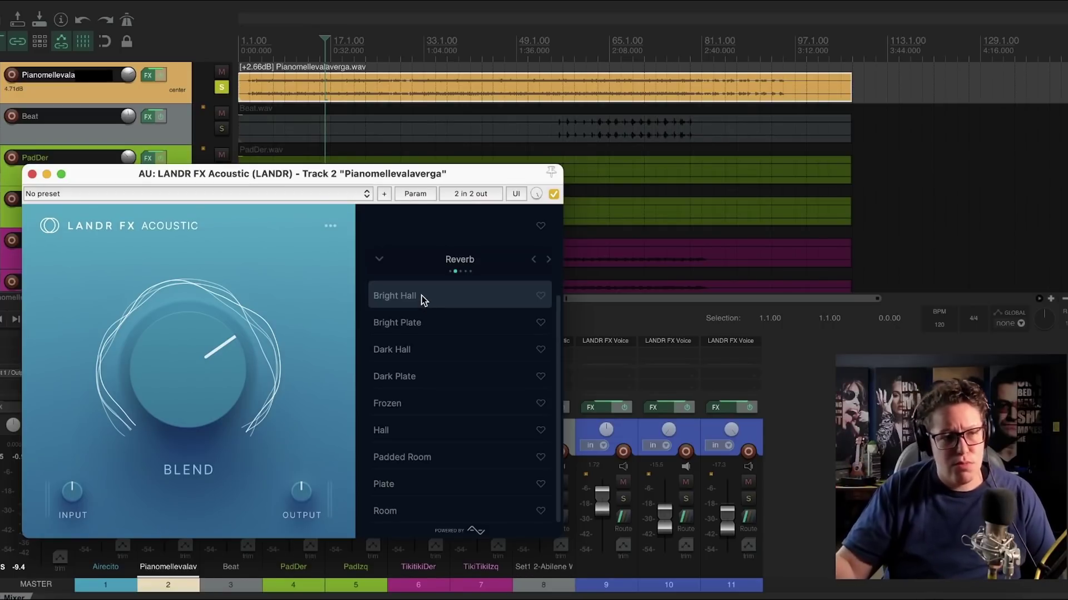
{"action": "left_click", "coordinate": [421, 321]}
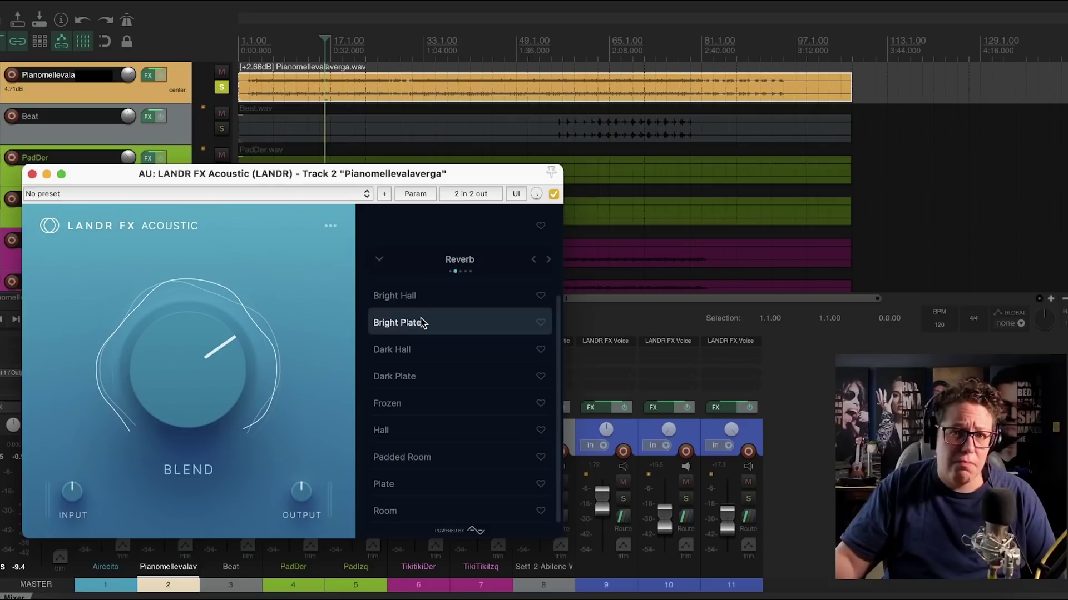
{"action": "key", "text": "space"}
{"action": "left_click_drag", "start_coordinate": [209, 371], "coordinate": [261, 381]}
Audition the Reverb presets Dark Hall, Frozen and Padded Room during playback, and stop the playback.
{"action": "left_click", "coordinate": [394, 350]}
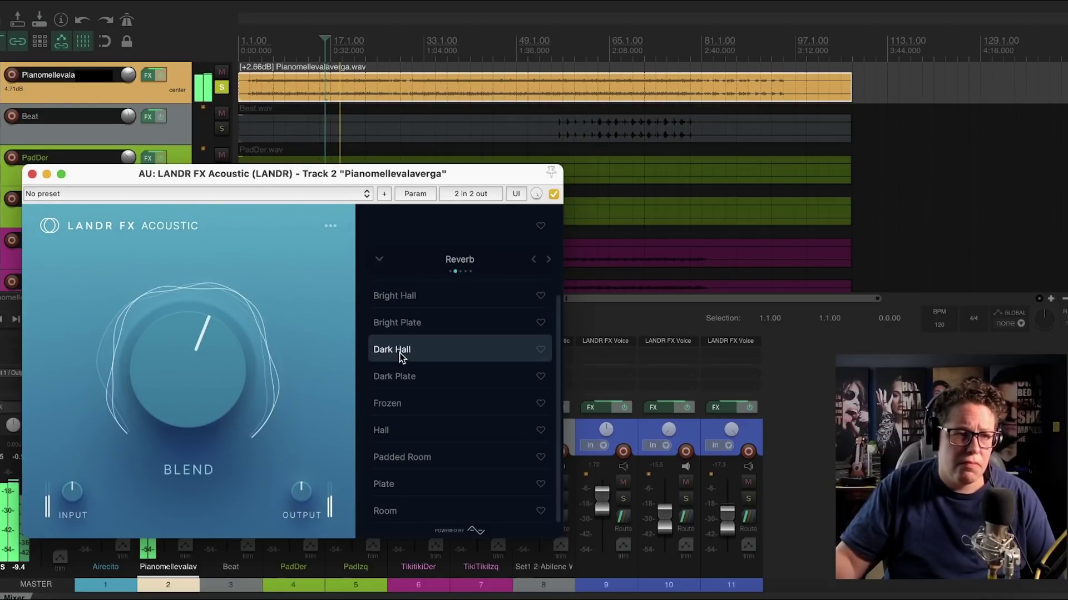
{"action": "left_click", "coordinate": [398, 404]}
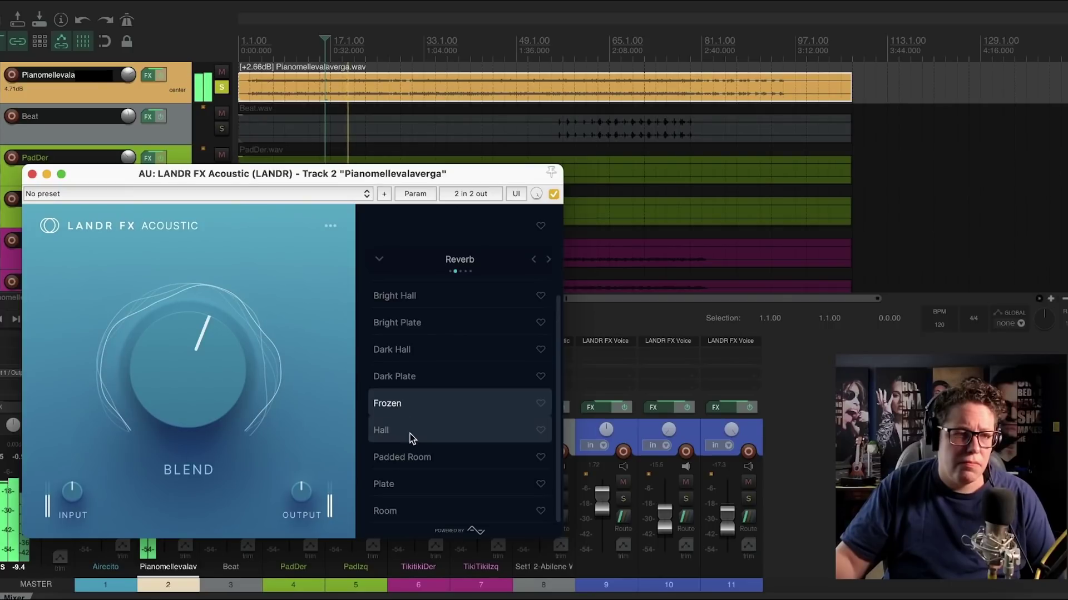
{"action": "left_click", "coordinate": [412, 459]}
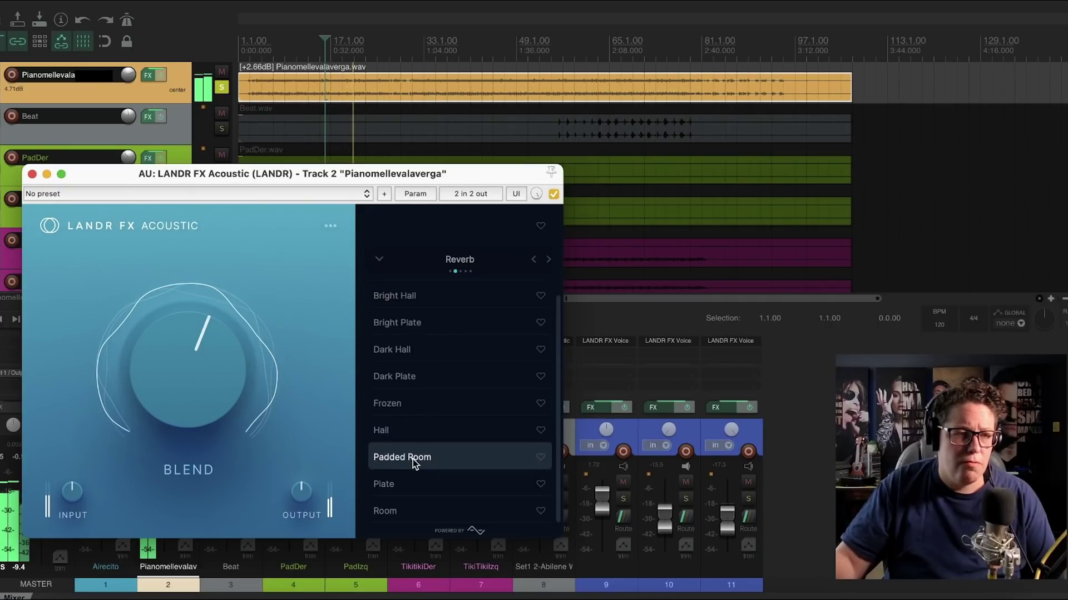
{"action": "key", "text": "space"}
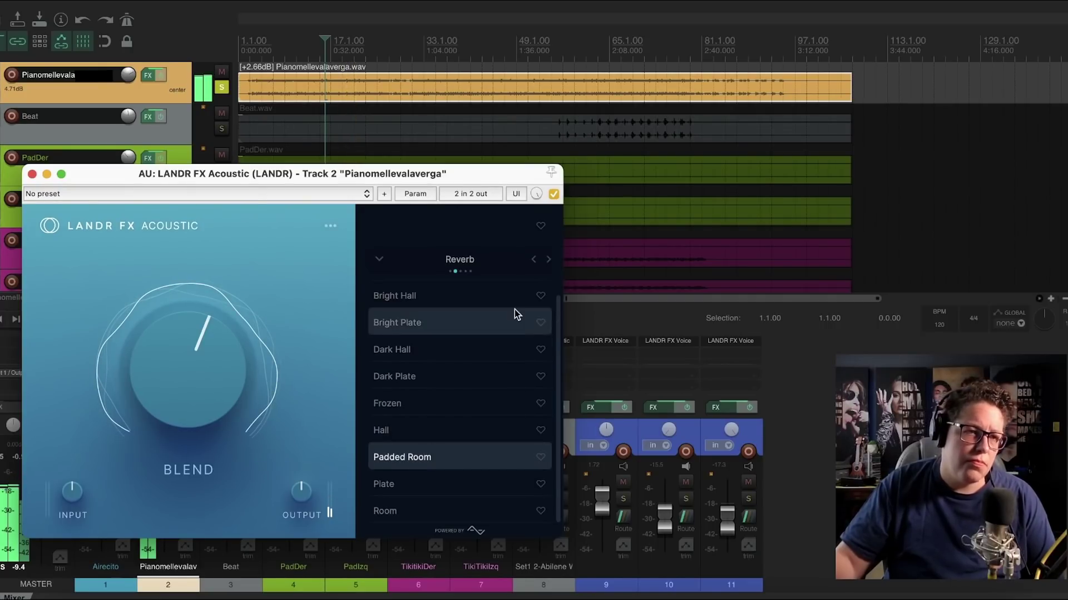
Load the Creative preset Dreamy Chorus on the piano, set Blend to 21.1%, and close the plugin window.
{"action": "left_click", "coordinate": [534, 259]}
{"action": "scroll", "coordinate": [402, 302], "scroll_direction": "up", "scroll_amount": 2}
{"action": "left_click", "coordinate": [400, 299]}
{"action": "left_click_drag", "start_coordinate": [195, 356], "coordinate": [170, 362]}
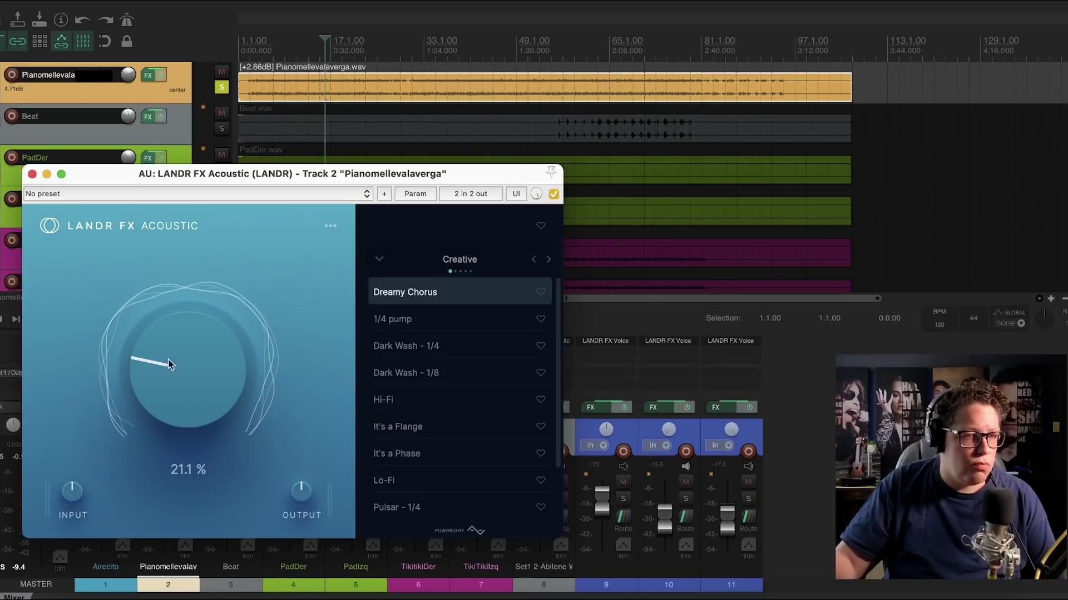
{"action": "left_click", "coordinate": [32, 174]}
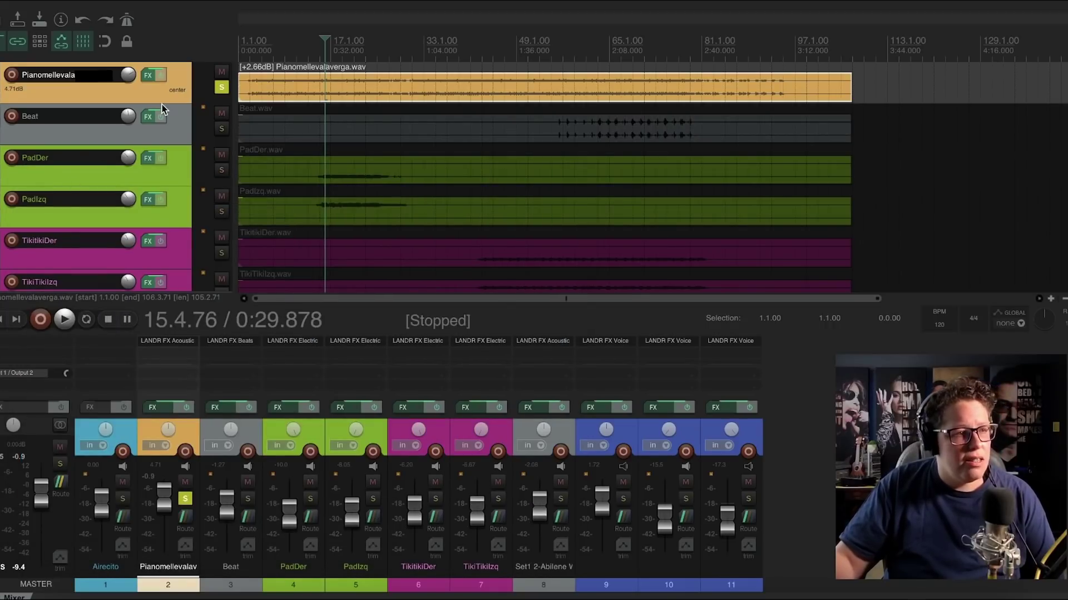
Set the playback start just before the first hits on the Beat clip and open the Beat track's LANDR FX Beats plugin.
{"action": "left_click", "coordinate": [175, 140]}
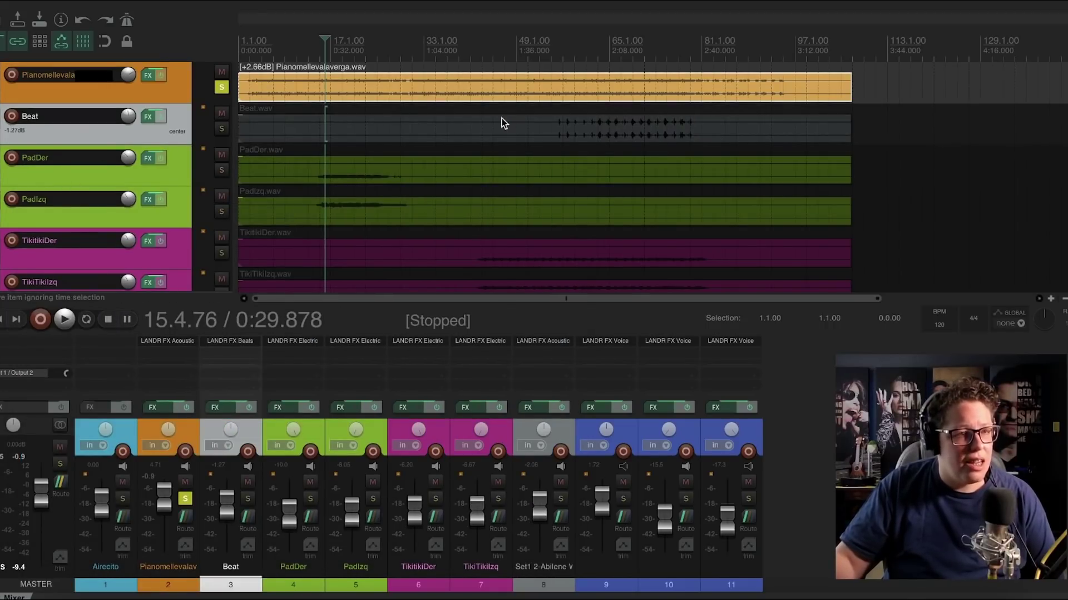
{"action": "left_click", "coordinate": [554, 133]}
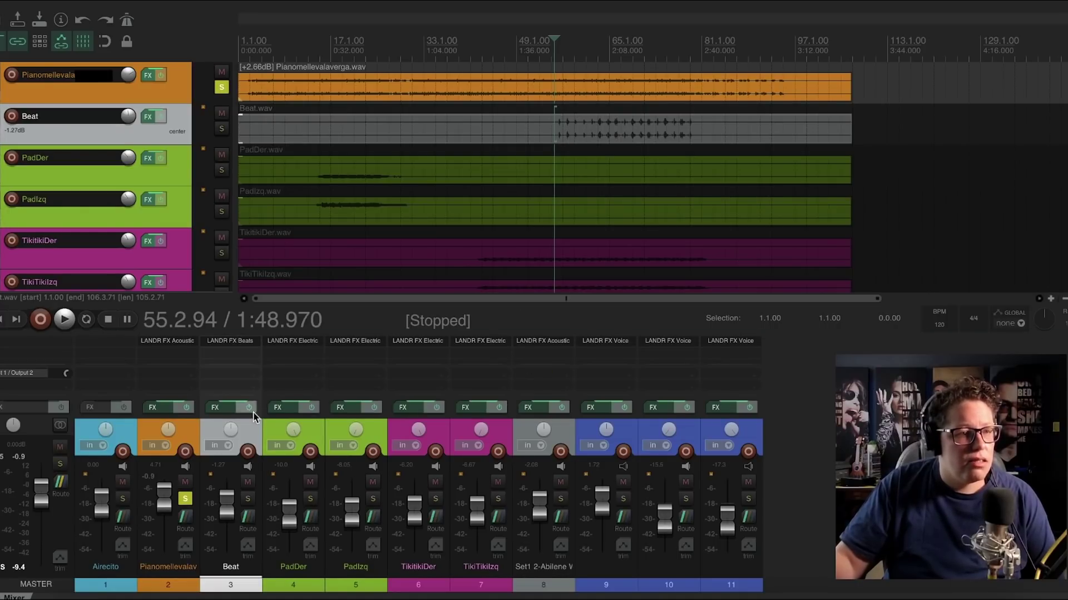
{"action": "left_click", "coordinate": [239, 344]}
{"action": "left_click_drag", "start_coordinate": [227, 12], "coordinate": [257, 165]}
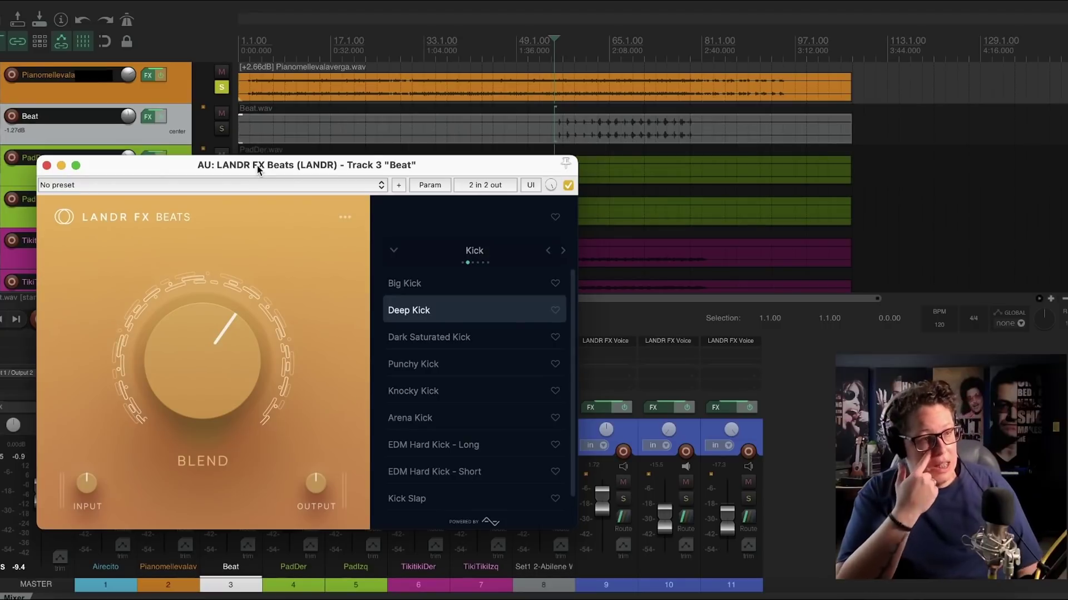
Bypass LANDR FX Beats and play the project from the first hits on the Beat clip.
{"action": "left_click", "coordinate": [568, 186]}
{"action": "key", "text": "space"}
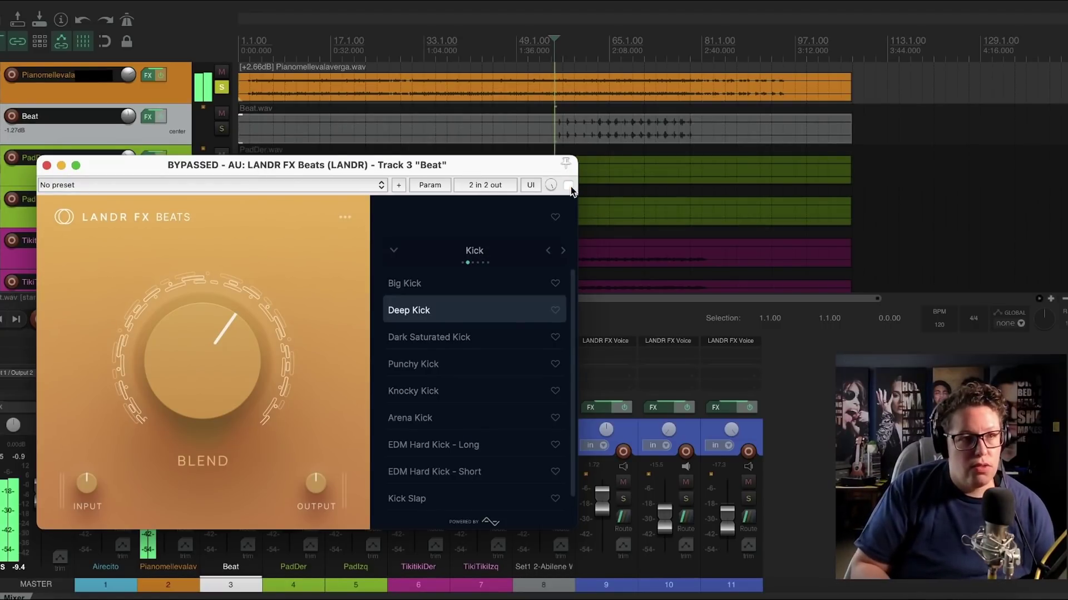
{"action": "key", "text": "space"}
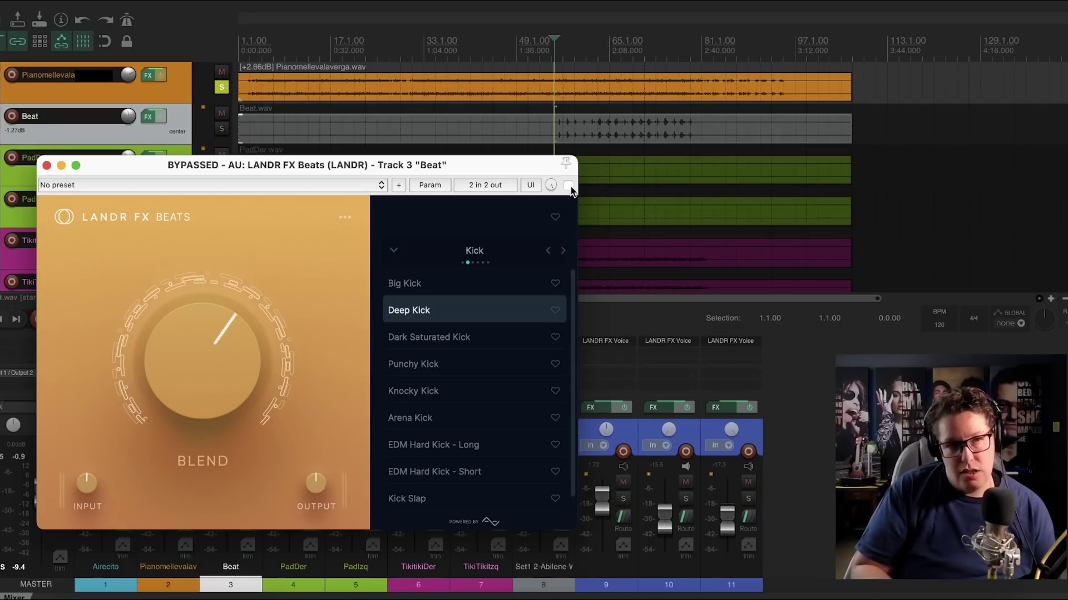
{"action": "key", "text": "space"}
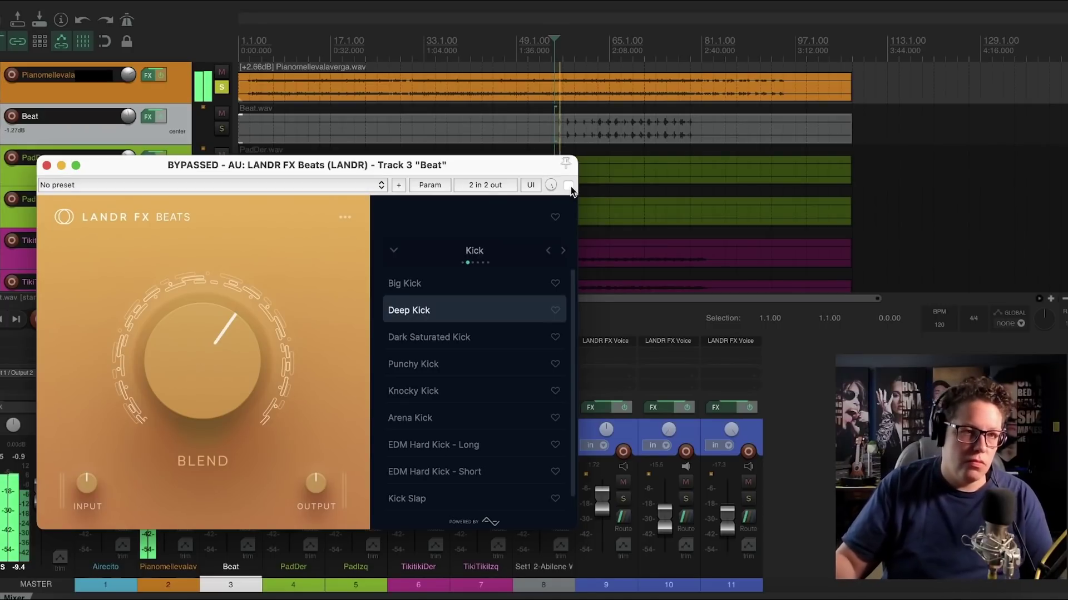
Solo the Beat track together with the piano track and play both from bar 61.
{"action": "left_click", "coordinate": [595, 132]}
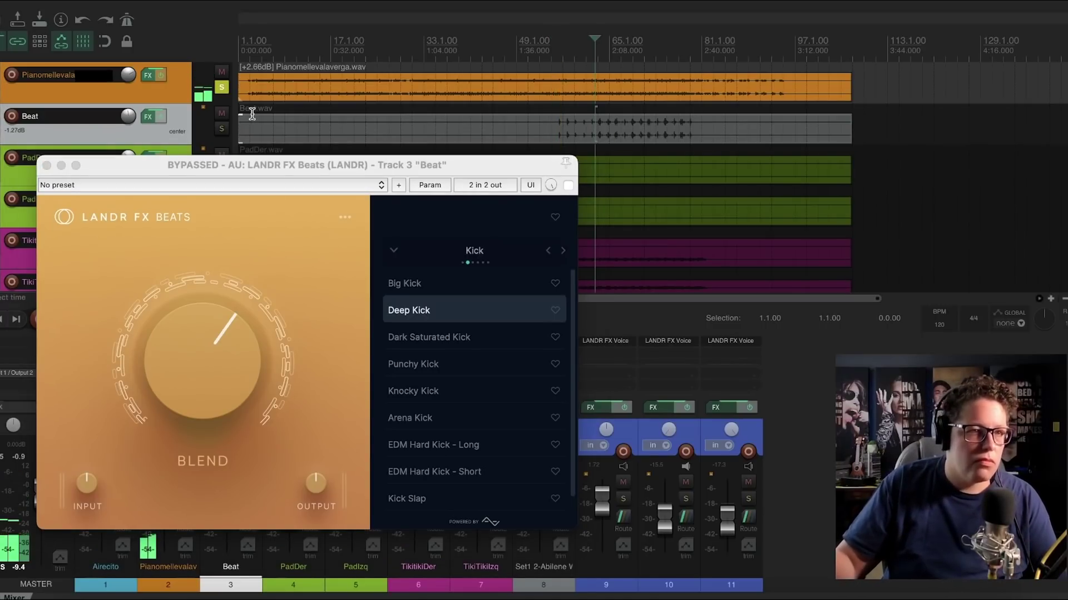
{"action": "left_click", "coordinate": [222, 87]}
{"action": "left_click", "coordinate": [222, 130]}
{"action": "left_click", "coordinate": [222, 88]}
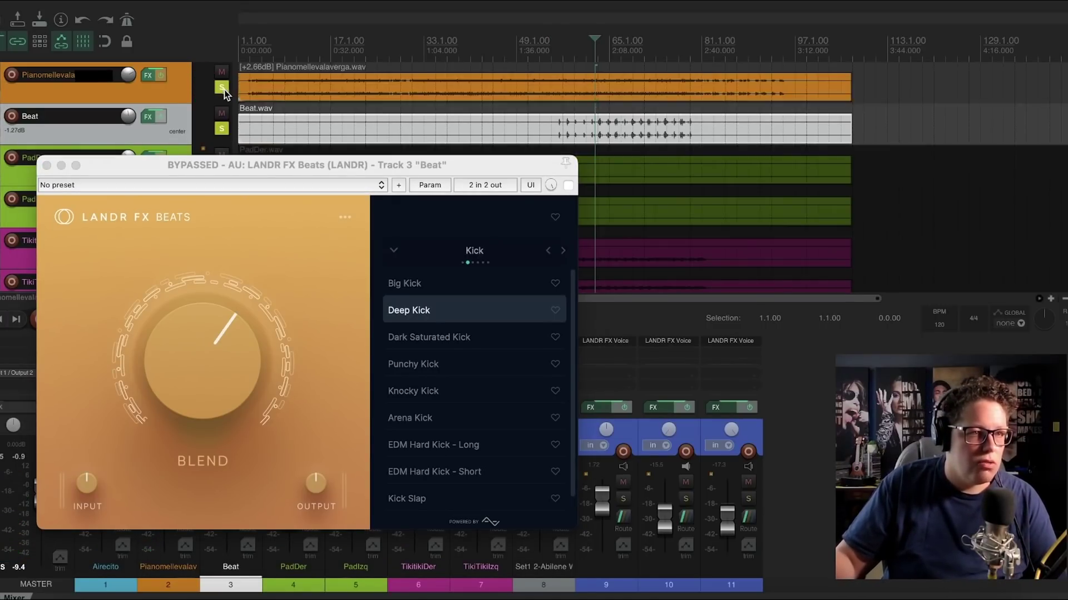
{"action": "left_click", "coordinate": [586, 131]}
{"action": "key", "text": "space"}
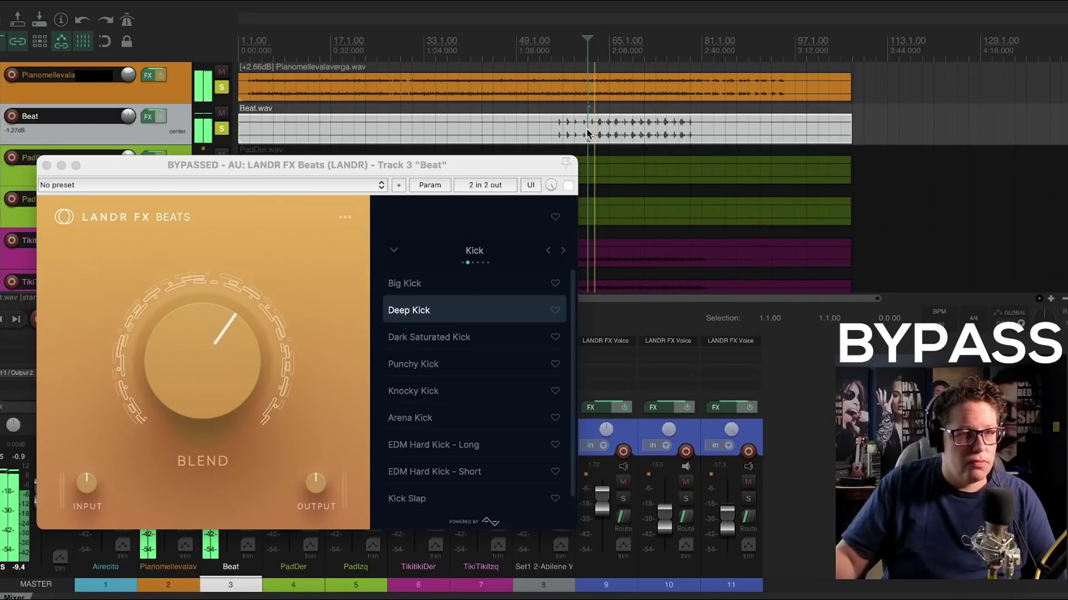
Compare the beat with LANDR FX Beats enabled and bypassed during playback, leave it enabled, and stop the playback.
{"action": "left_click", "coordinate": [567, 186]}
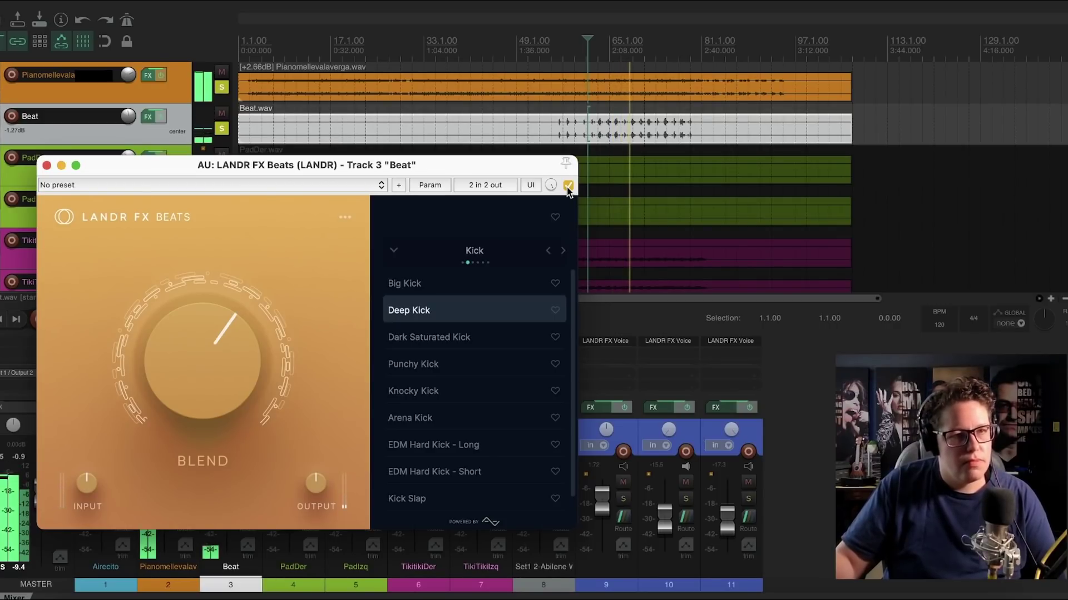
{"action": "left_click", "coordinate": [567, 187]}
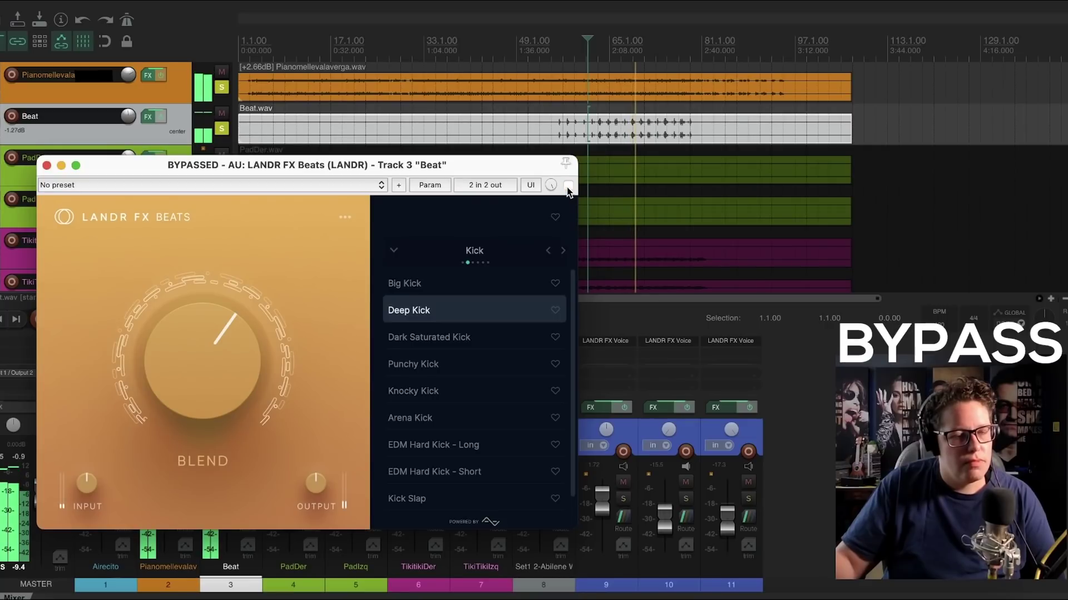
{"action": "left_click", "coordinate": [567, 187]}
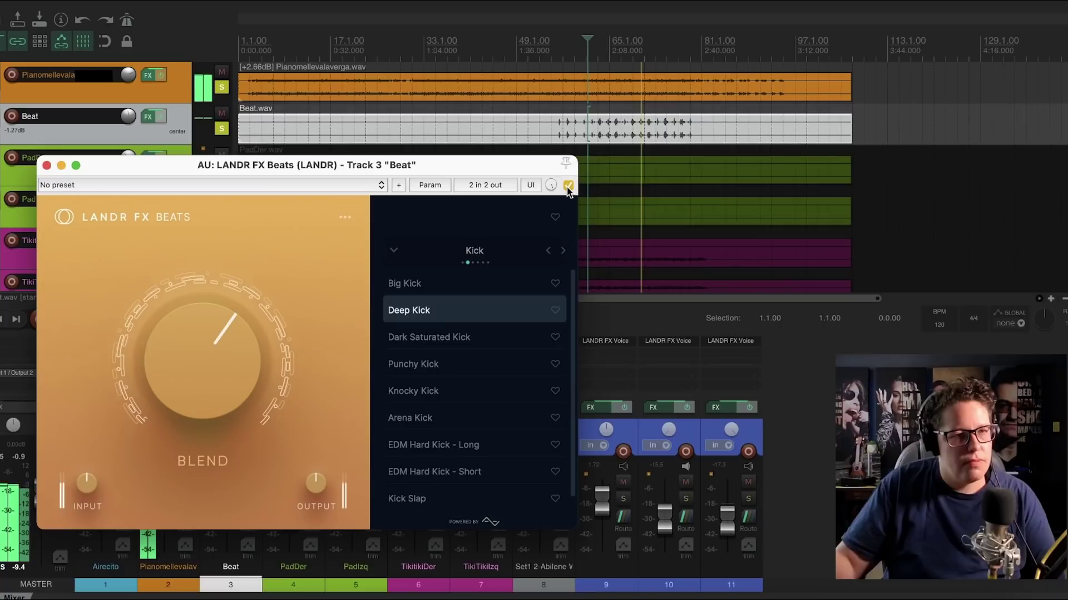
{"action": "key", "text": "space"}
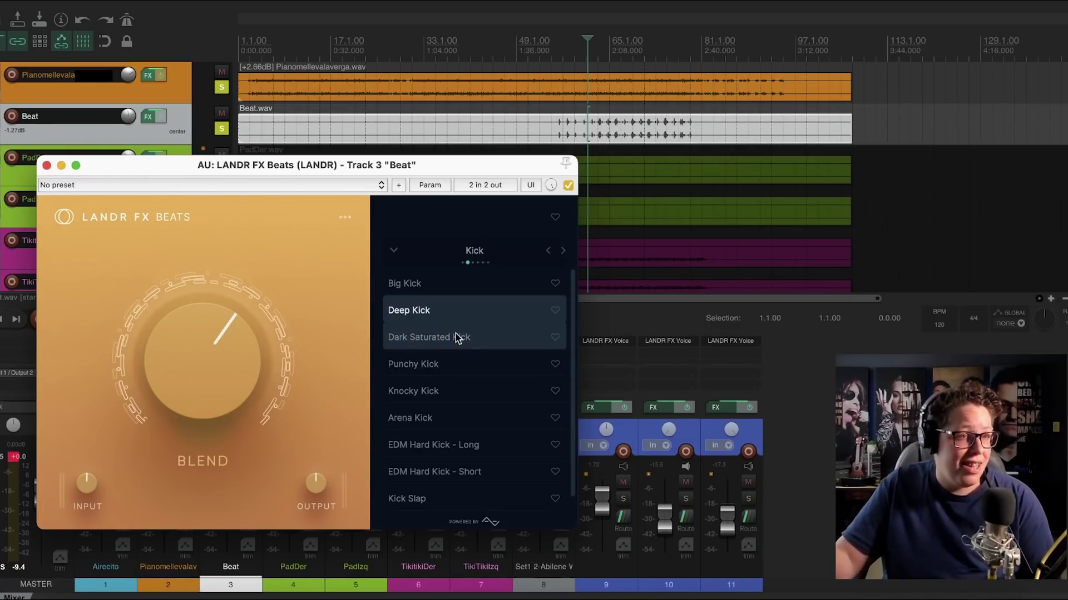
Browse the LANDR FX Beats preset categories, including Kick, Drumkit, Snare, EQ and FX, return to Kick, and close the plugin window.
{"action": "scroll", "coordinate": [449, 414], "scroll_direction": "down", "scroll_amount": 1}
{"action": "scroll", "coordinate": [449, 414], "scroll_direction": "up", "scroll_amount": 1}
{"action": "scroll", "coordinate": [449, 414], "scroll_direction": "down", "scroll_amount": 1}
{"action": "scroll", "coordinate": [451, 389], "scroll_direction": "up", "scroll_amount": 1}
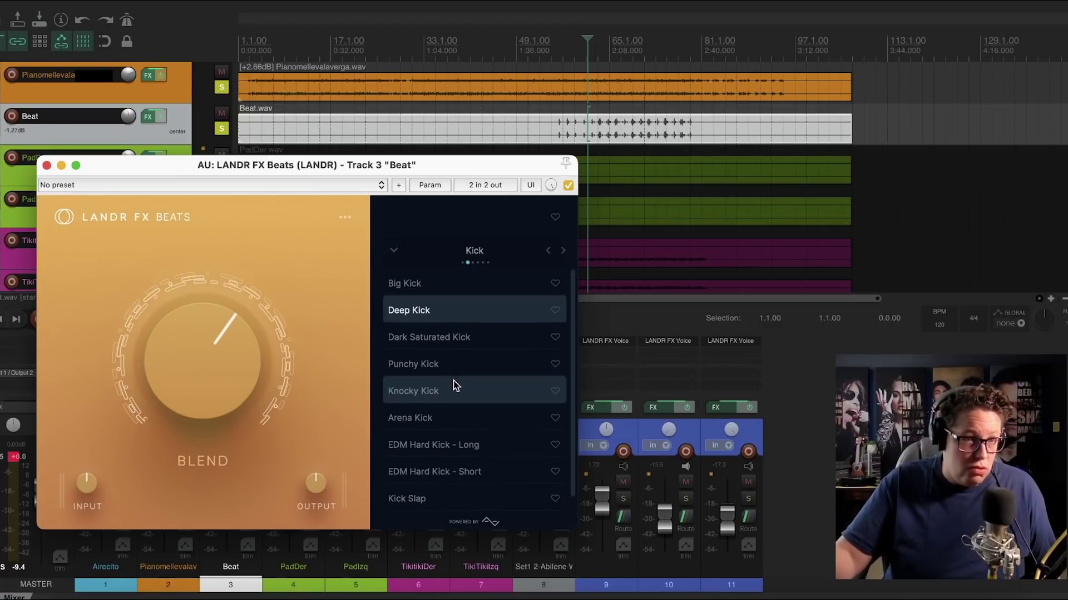
{"action": "left_click", "coordinate": [549, 252]}
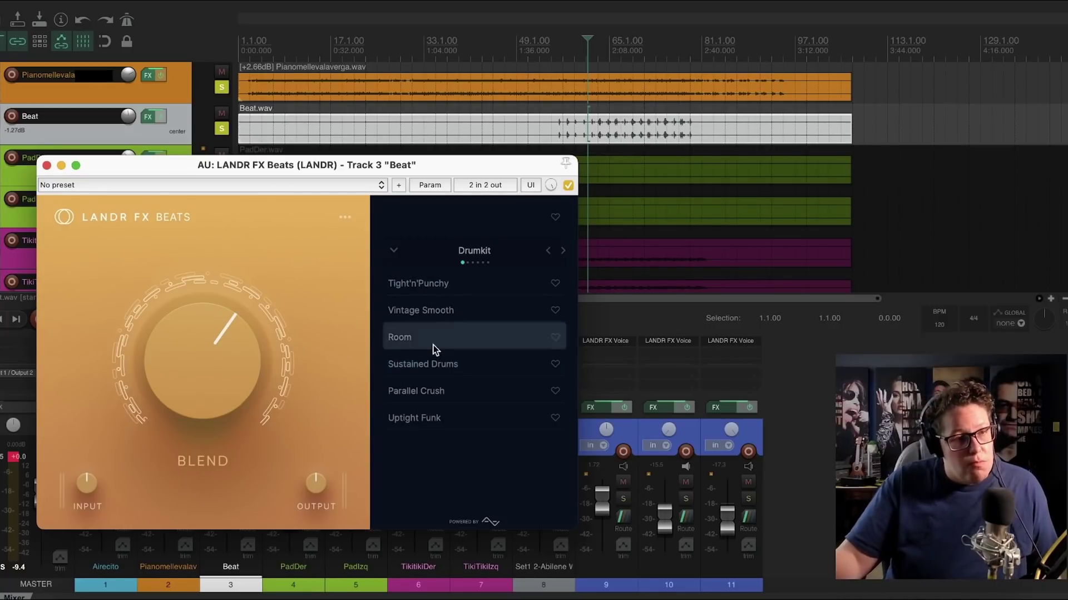
{"action": "left_click", "coordinate": [565, 252]}
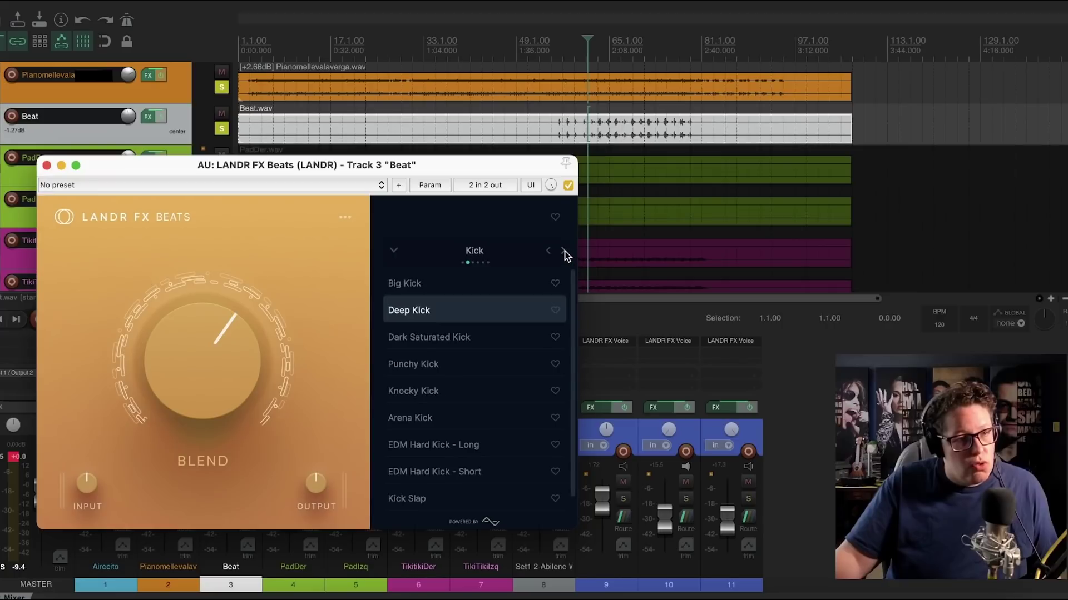
{"action": "left_click", "coordinate": [564, 252]}
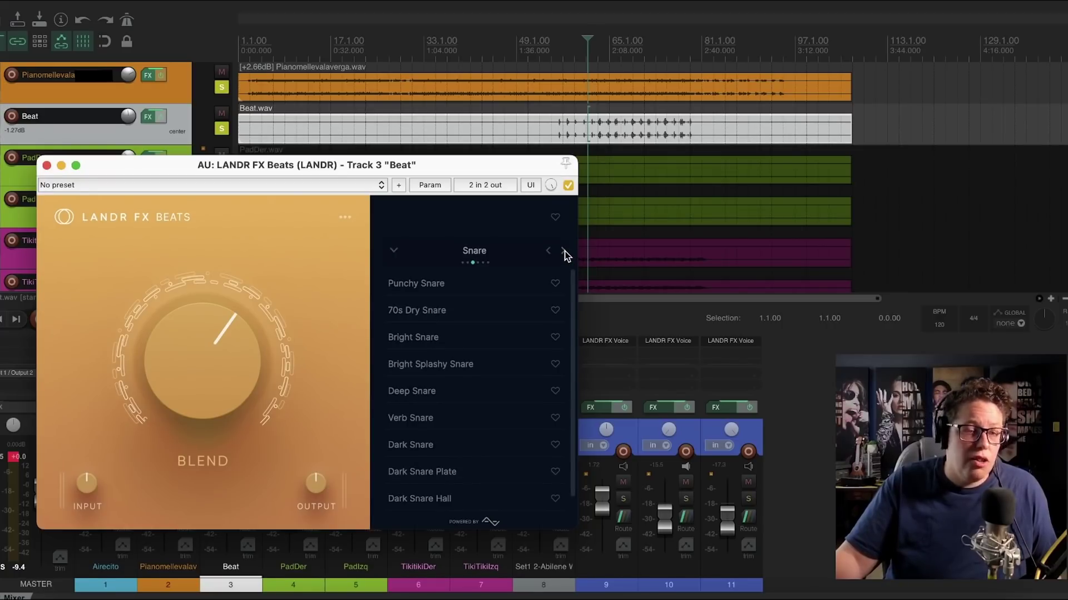
{"action": "left_click", "coordinate": [564, 252]}
{"action": "left_click", "coordinate": [565, 252]}
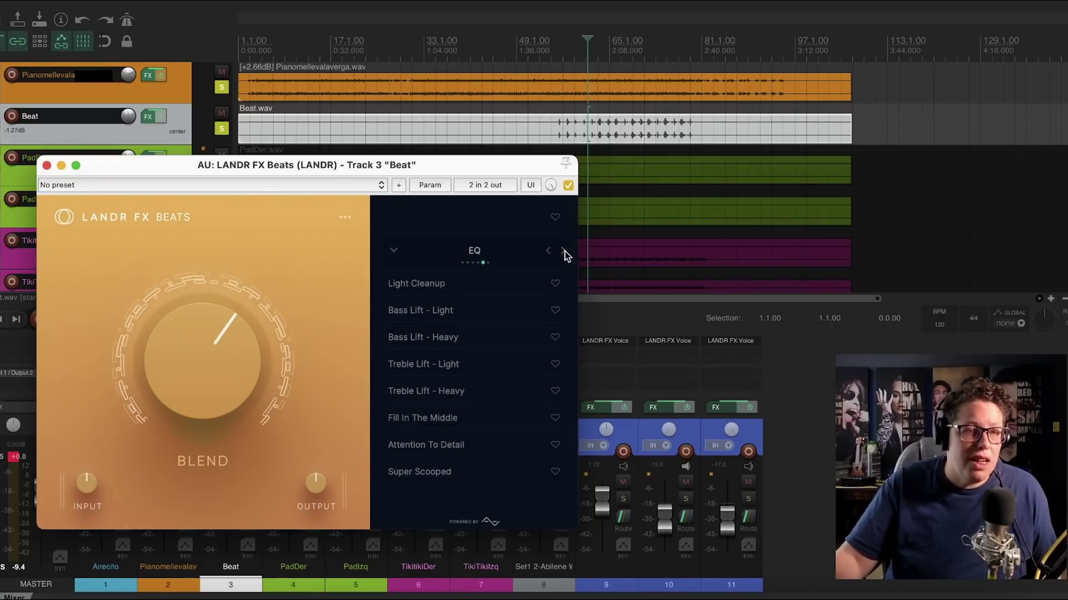
{"action": "left_click", "coordinate": [565, 252]}
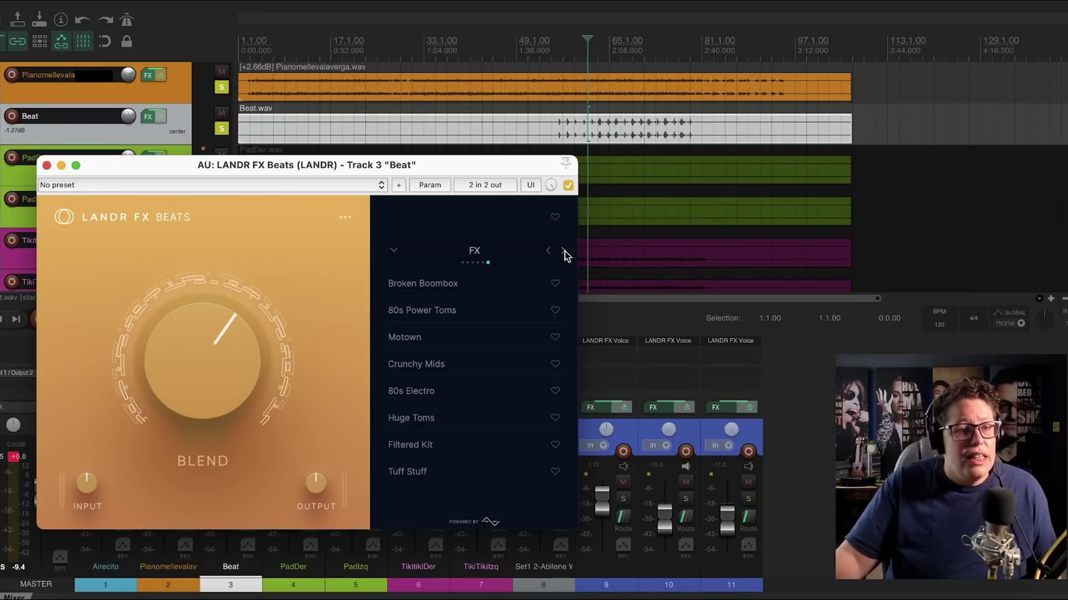
{"action": "left_click", "coordinate": [564, 252]}
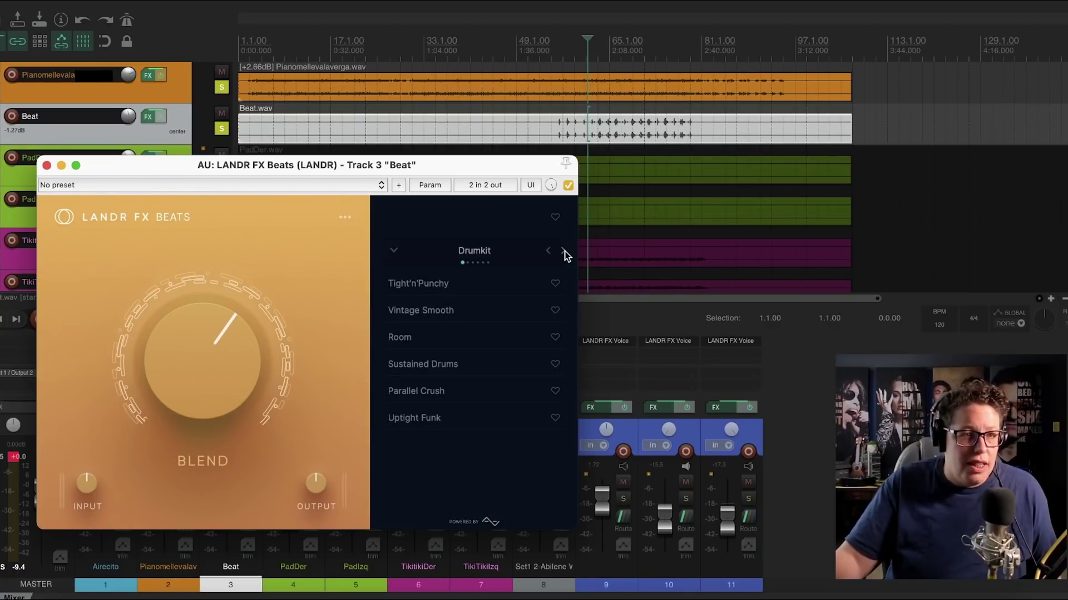
{"action": "left_click", "coordinate": [565, 252]}
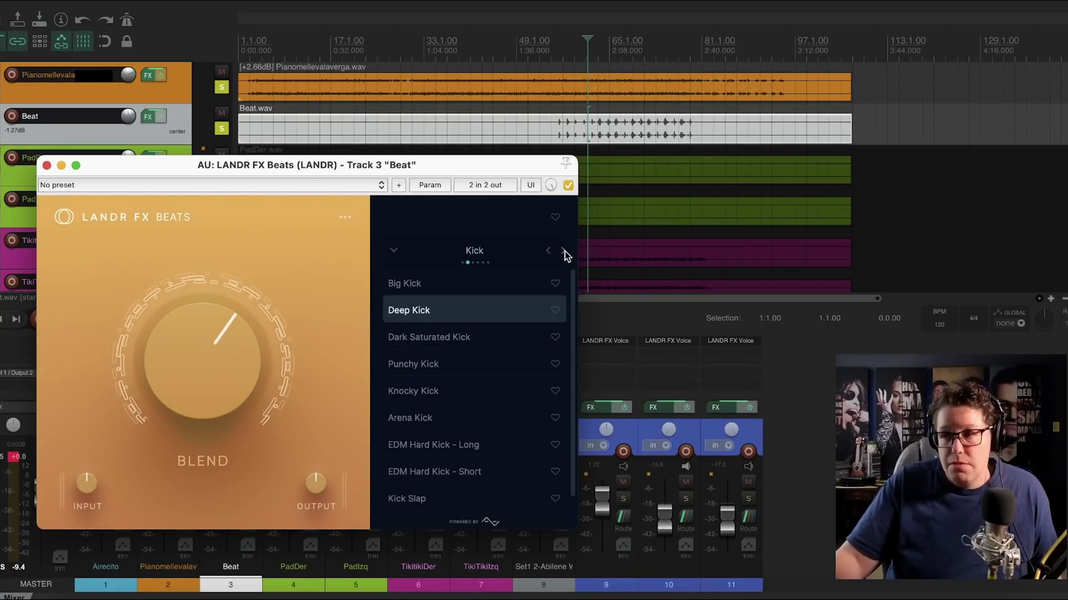
{"action": "left_click", "coordinate": [46, 166]}
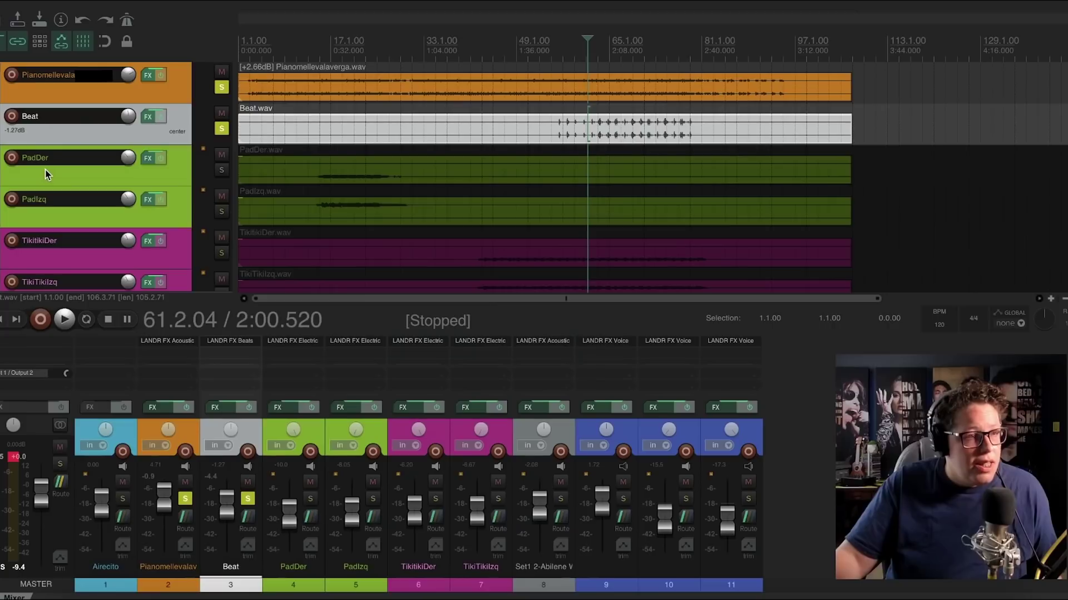
Solo the PadDer and PadIzq tracks and remove the solo from the Beat and piano tracks.
{"action": "left_click", "coordinate": [87, 172]}
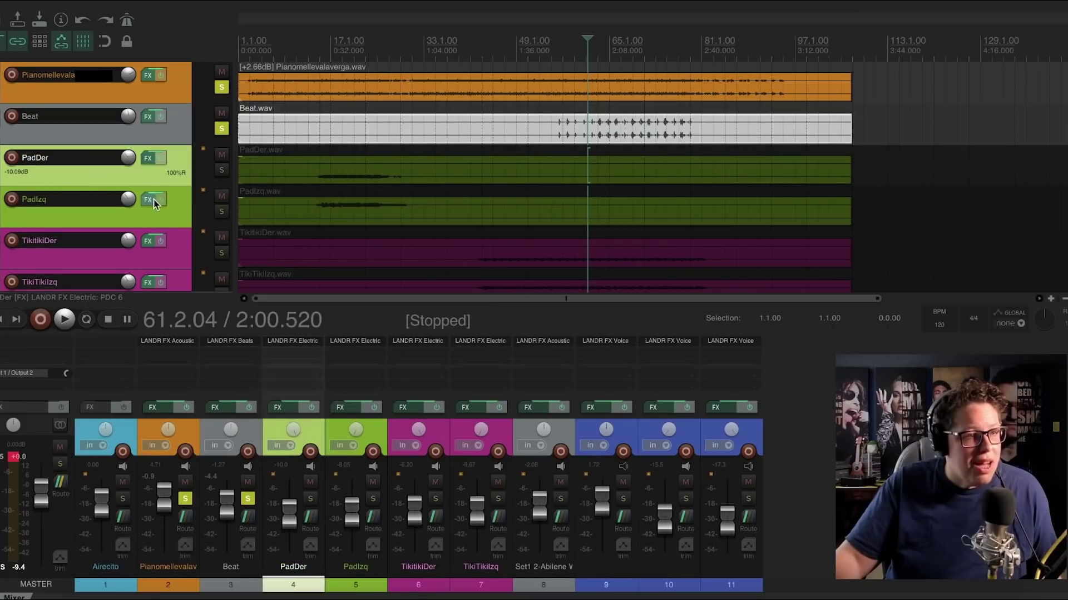
{"action": "left_click", "coordinate": [158, 215]}
{"action": "left_click", "coordinate": [221, 169]}
{"action": "left_click", "coordinate": [222, 212]}
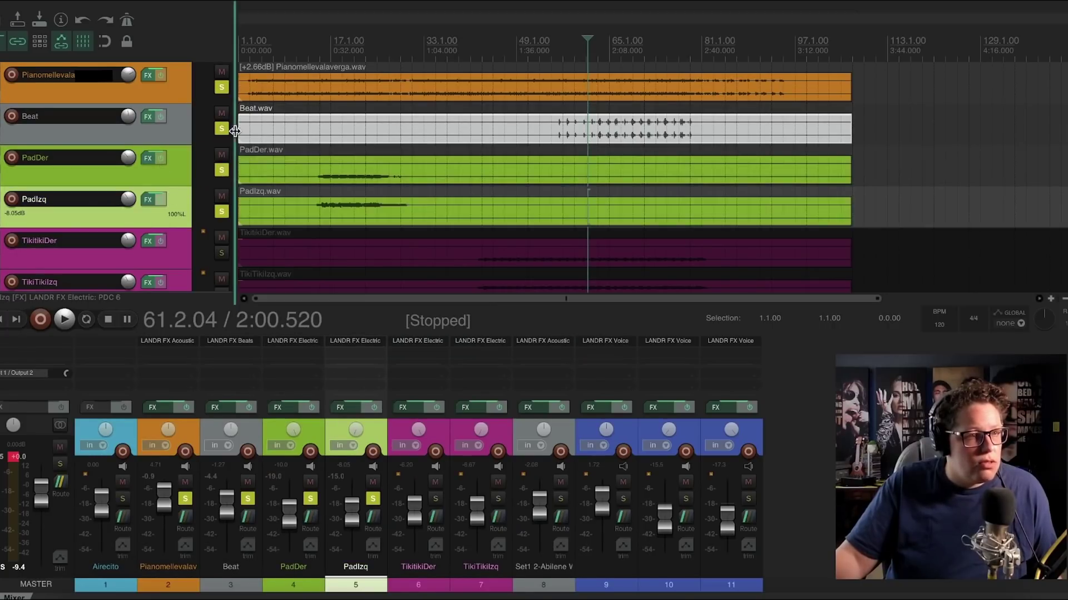
{"action": "left_click", "coordinate": [222, 128]}
{"action": "left_click", "coordinate": [222, 88]}
Set the playback start where the pads begin near bar 14 and open LANDR FX Electric for both pad tracks in separated windows.
{"action": "left_click", "coordinate": [315, 166]}
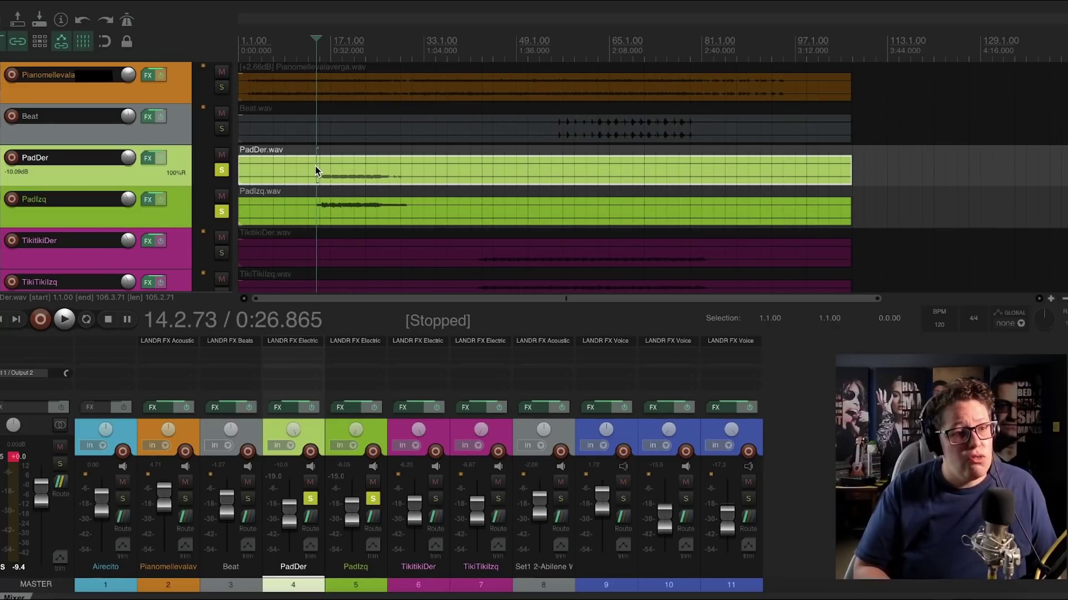
{"action": "left_click", "coordinate": [294, 345]}
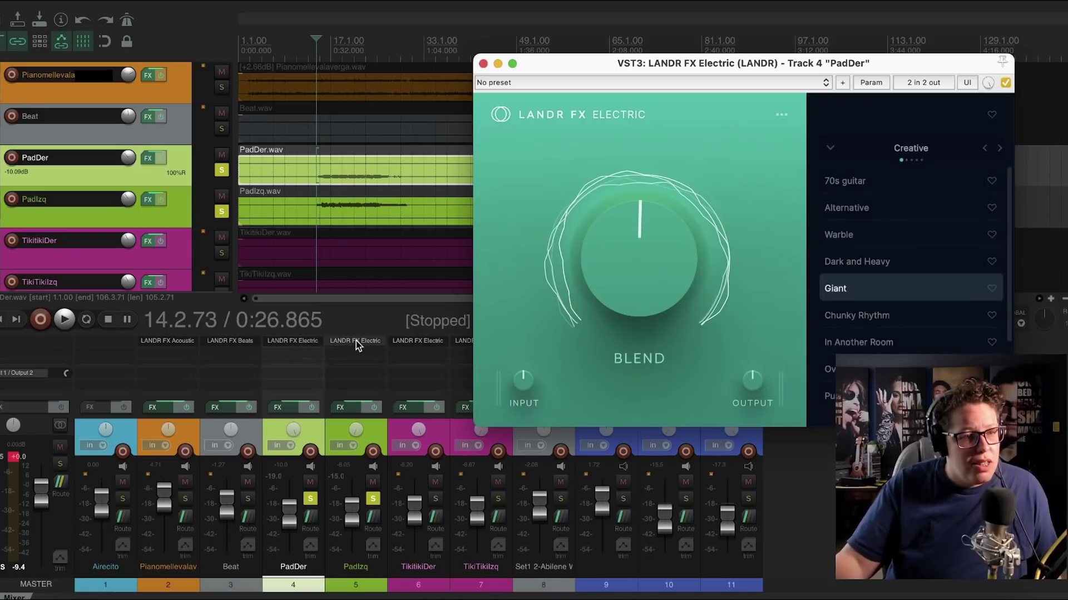
{"action": "left_click", "coordinate": [356, 341]}
{"action": "left_click_drag", "start_coordinate": [363, 14], "coordinate": [374, 165]}
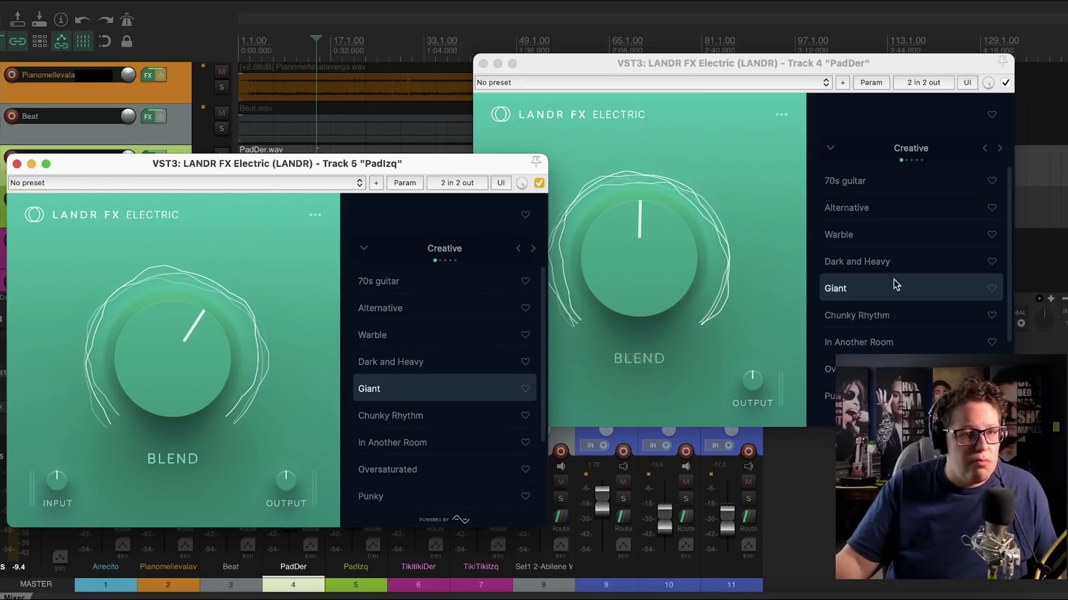
Play the soloed pads and compare them with LANDR FX Electric bypassed and enabled on both PadIzq and PadDer, leaving both enabled.
{"action": "mouse_move", "coordinate": [203, 354]}
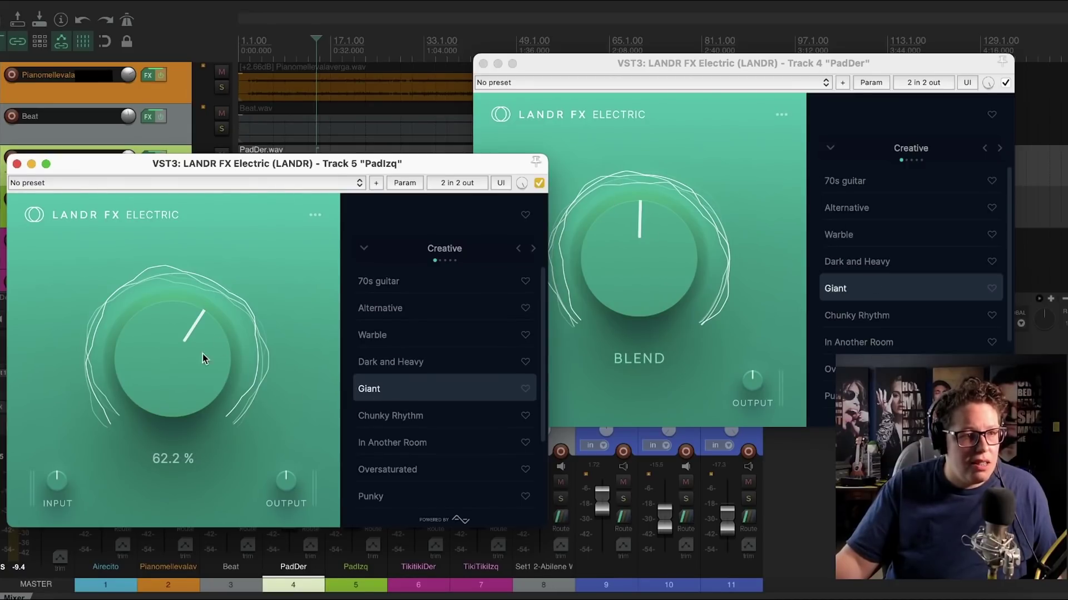
{"action": "mouse_move", "coordinate": [666, 277]}
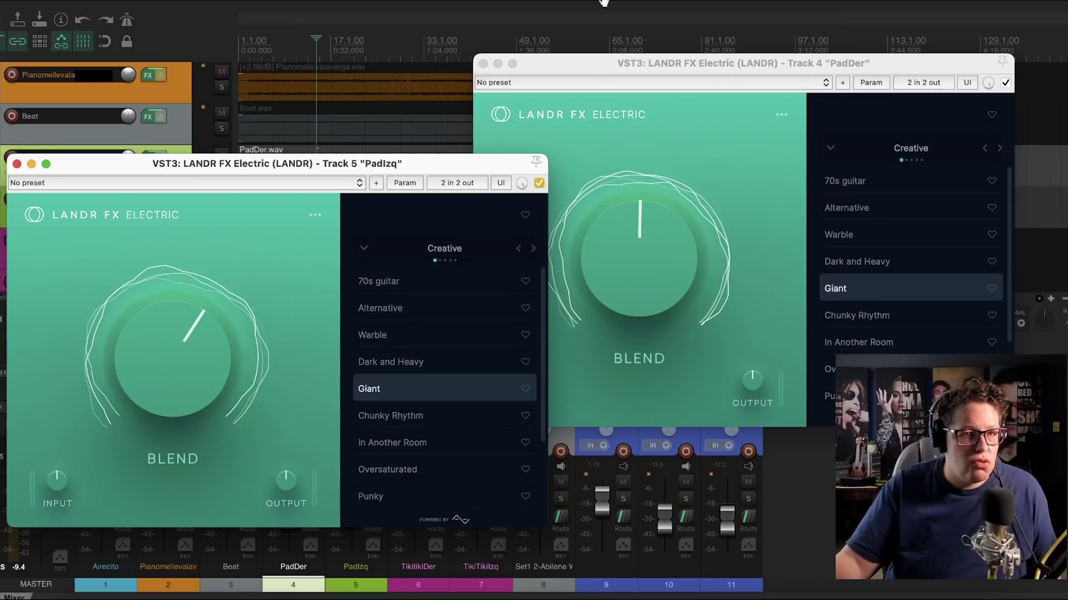
{"action": "left_click", "coordinate": [606, 2]}
{"action": "key", "text": "space"}
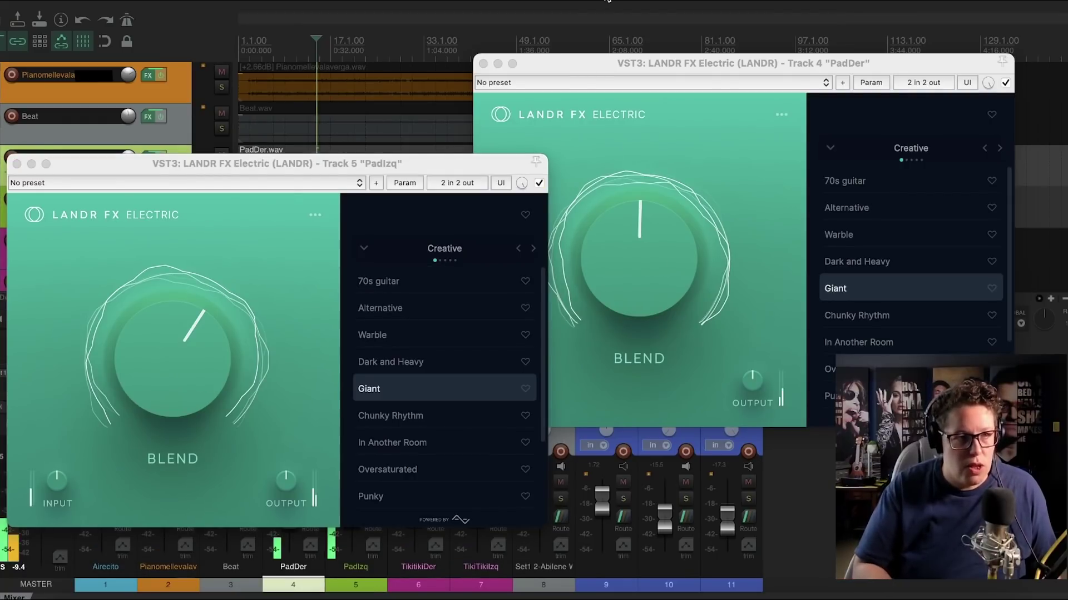
{"action": "left_click", "coordinate": [539, 183]}
{"action": "left_click", "coordinate": [1006, 84]}
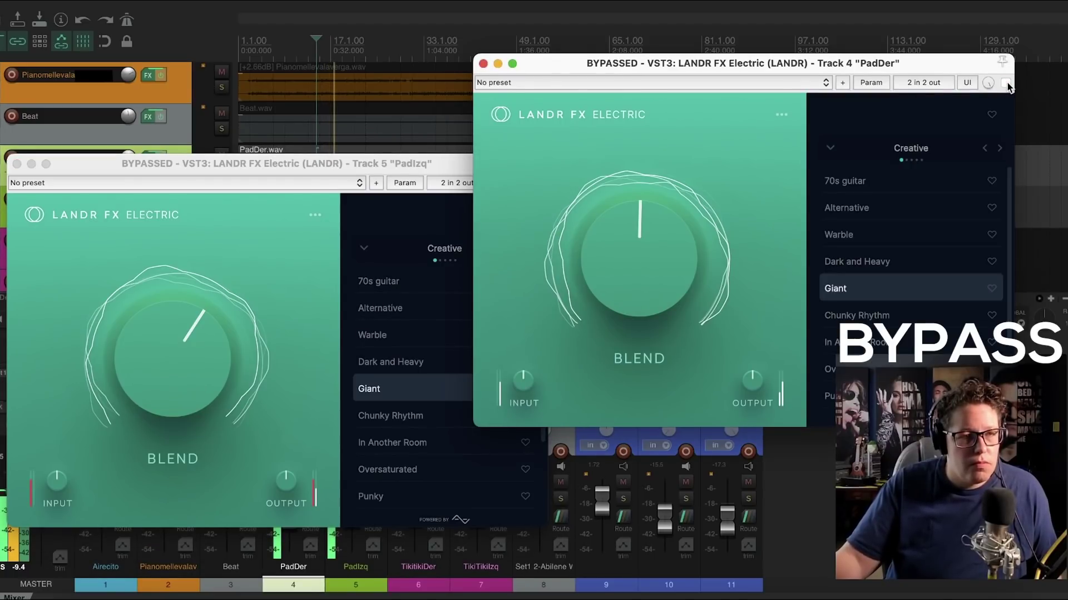
{"action": "left_click", "coordinate": [1006, 83]}
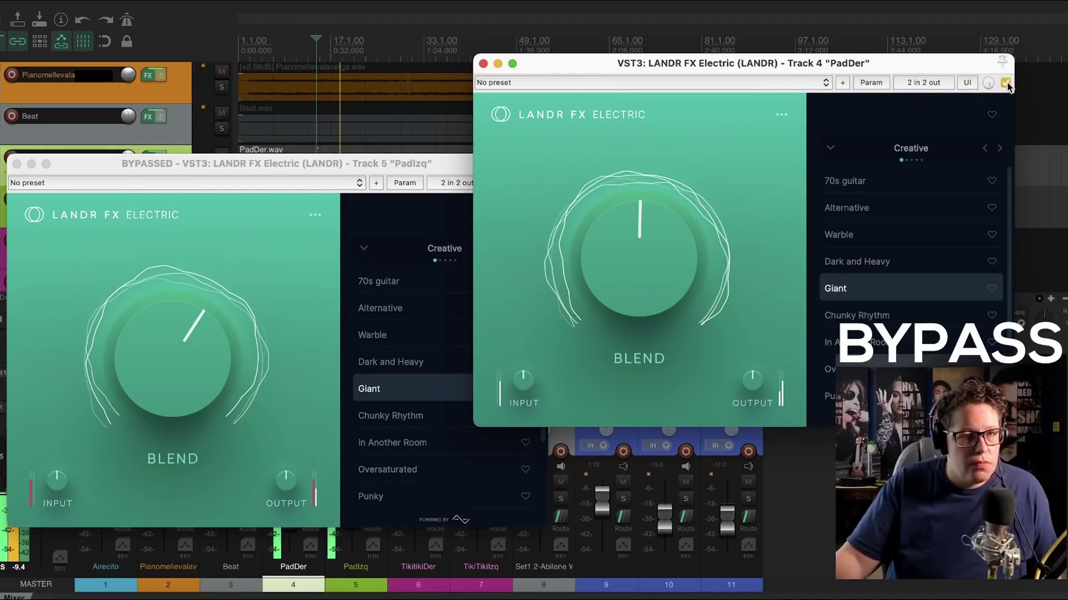
{"action": "left_click", "coordinate": [401, 163]}
{"action": "left_click", "coordinate": [539, 184]}
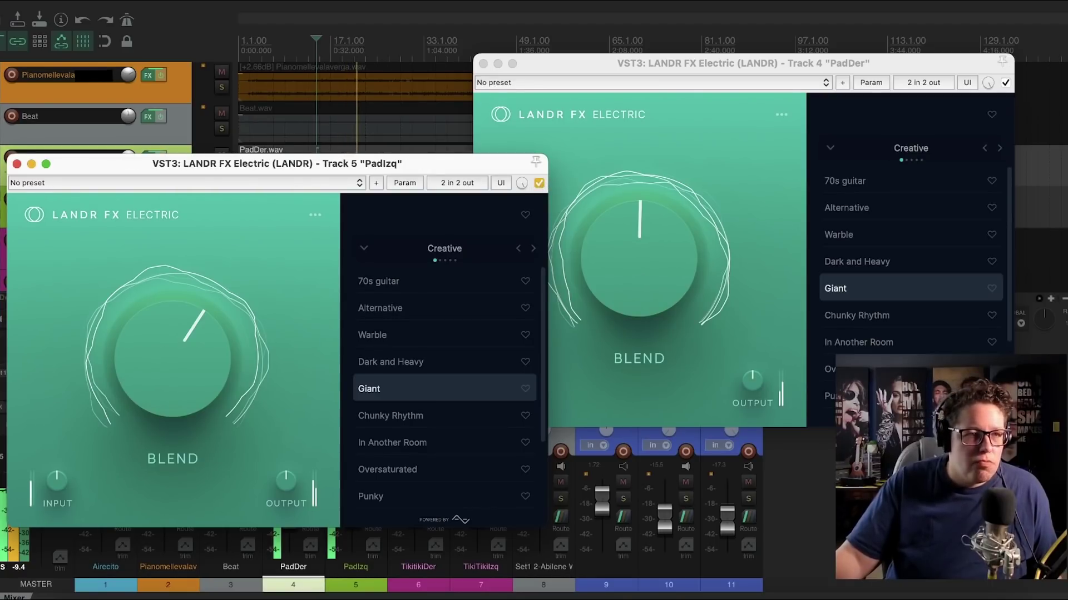
Close the LANDR FX Electric windows of PadIzq and PadDer and stop the playback.
{"action": "mouse_move", "coordinate": [179, 360]}
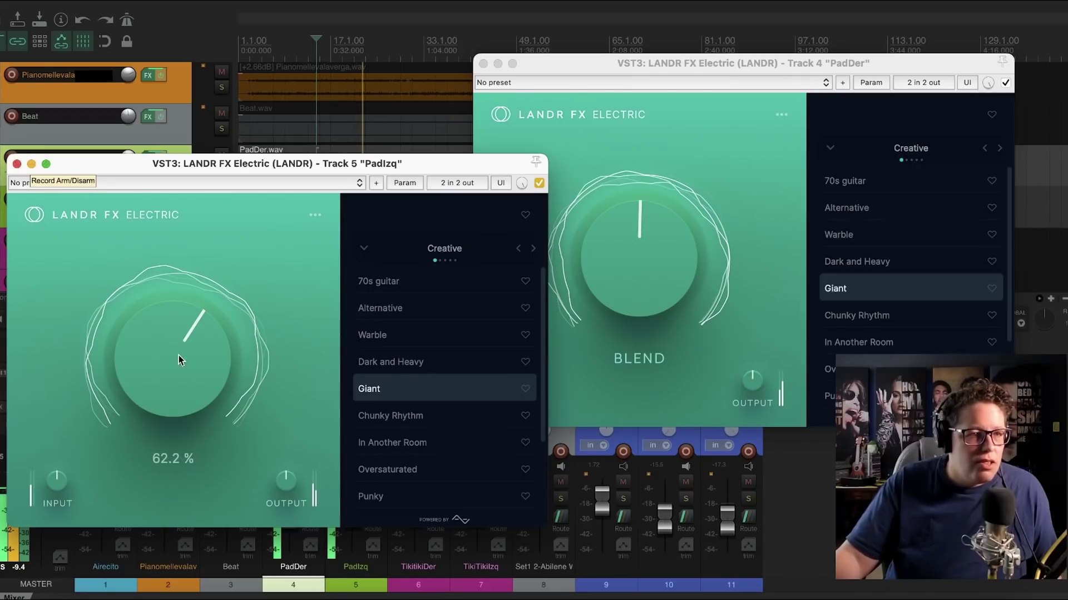
{"action": "mouse_move", "coordinate": [177, 381]}
{"action": "left_mouse_down"}
{"action": "mouse_move", "coordinate": [189, 324]}
{"action": "mouse_move", "coordinate": [155, 471]}
{"action": "mouse_move", "coordinate": [164, 365]}
{"action": "left_mouse_up"}
{"action": "left_click", "coordinate": [16, 164]}
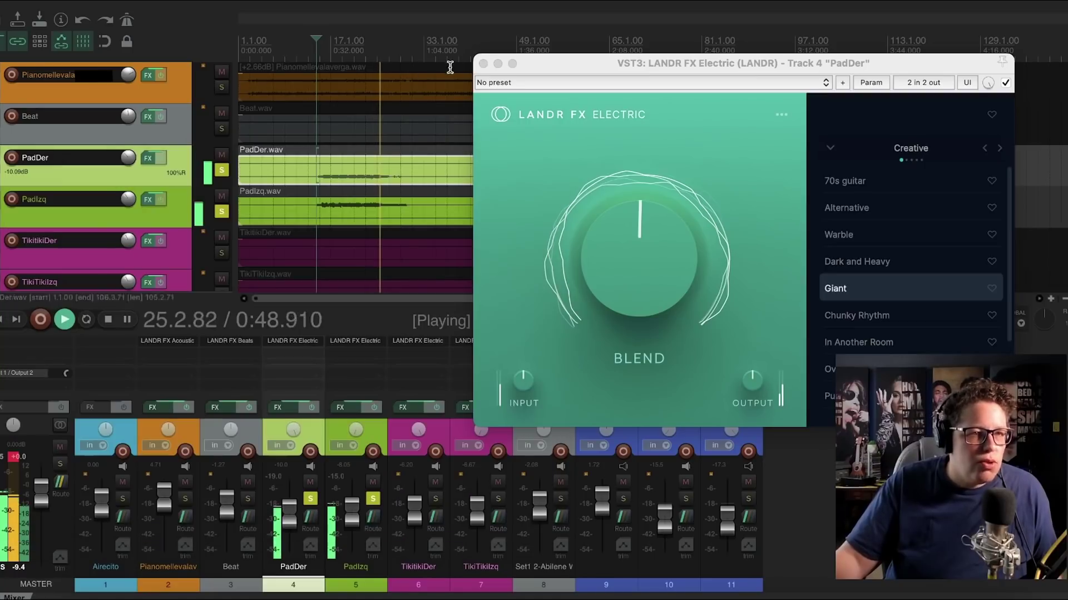
{"action": "left_click", "coordinate": [483, 64]}
{"action": "key", "text": "space"}
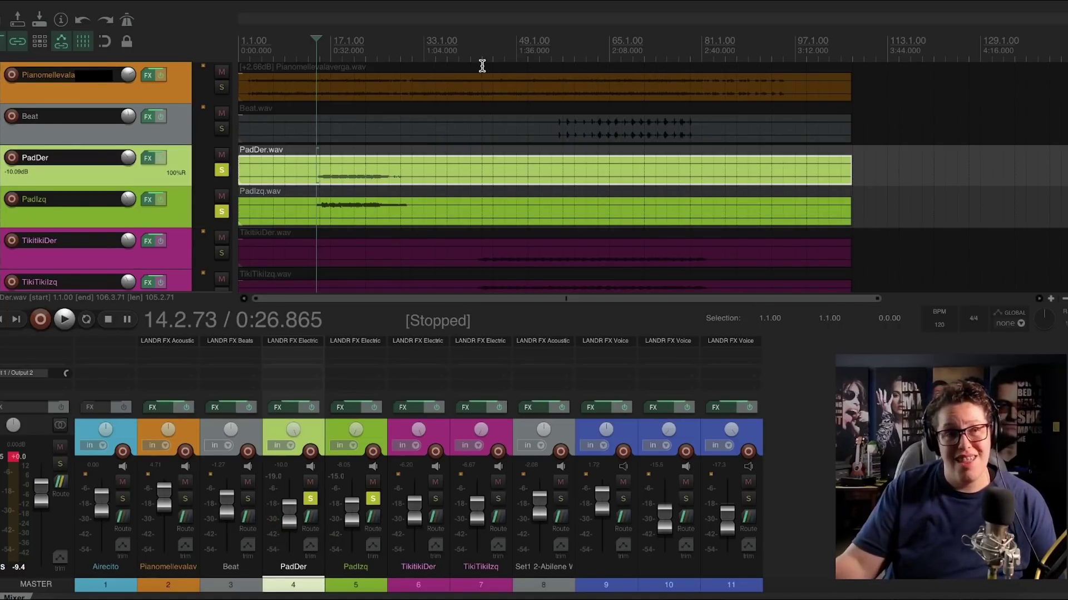
Place the playback start near bar 41, solo the TikitikiDer and TikiTikiIzq tracks, and remove both solos.
{"action": "scroll", "coordinate": [396, 217], "scroll_direction": "down", "scroll_amount": 1}
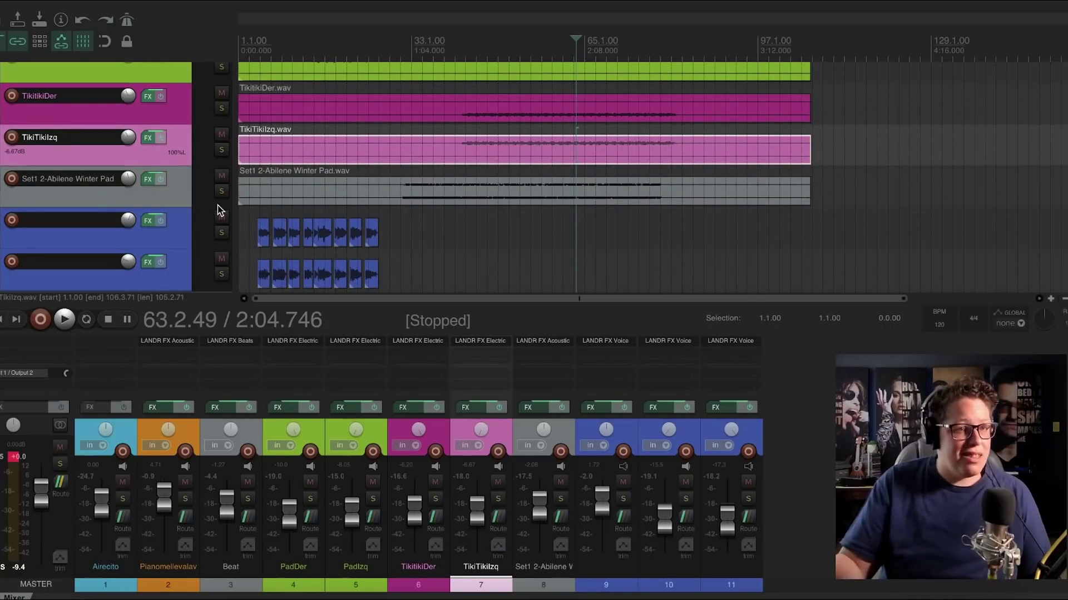
{"action": "left_click", "coordinate": [459, 118]}
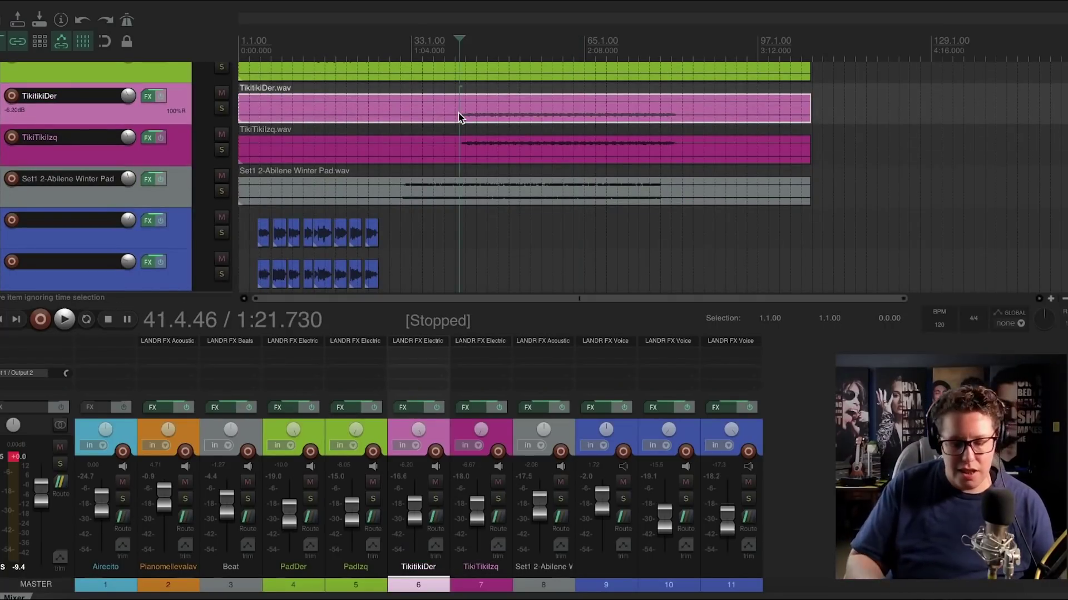
{"action": "key", "text": "space"}
{"action": "key", "text": "space"}
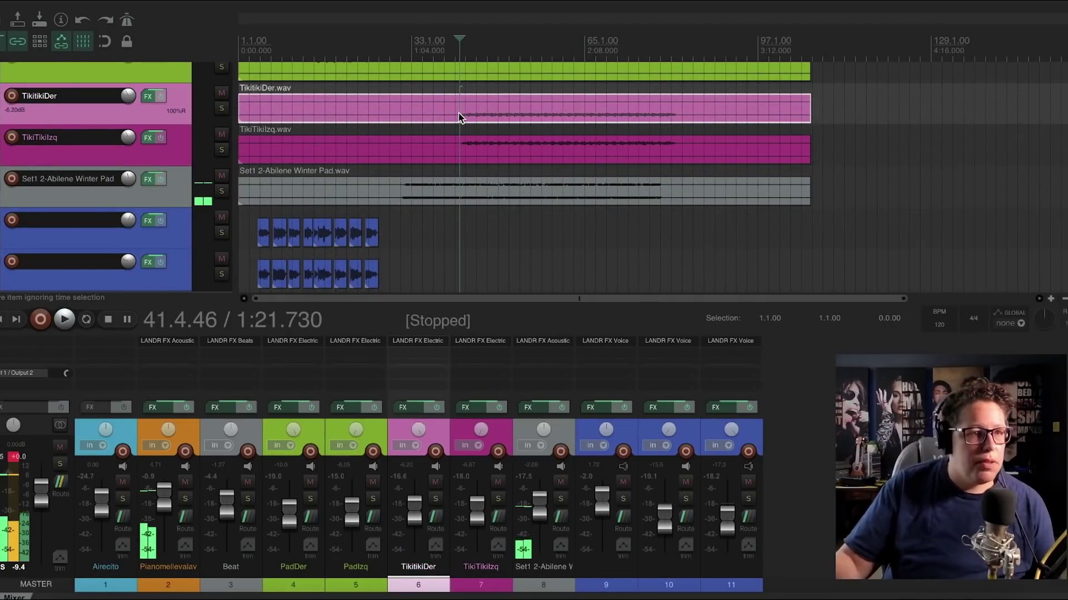
{"action": "left_click", "coordinate": [221, 150]}
{"action": "left_click", "coordinate": [222, 107]}
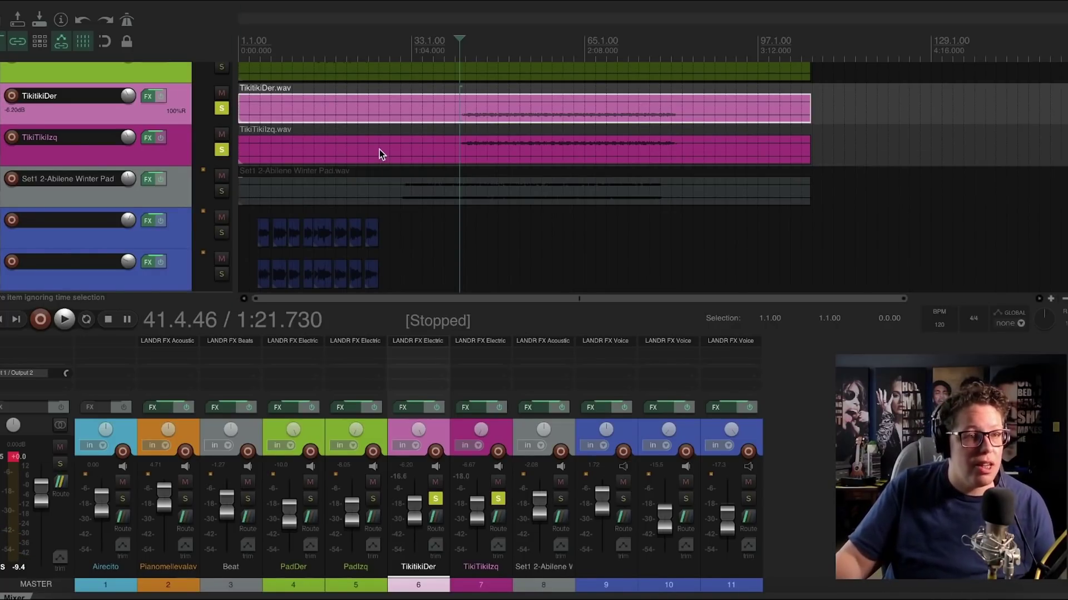
{"action": "left_click", "coordinate": [222, 108]}
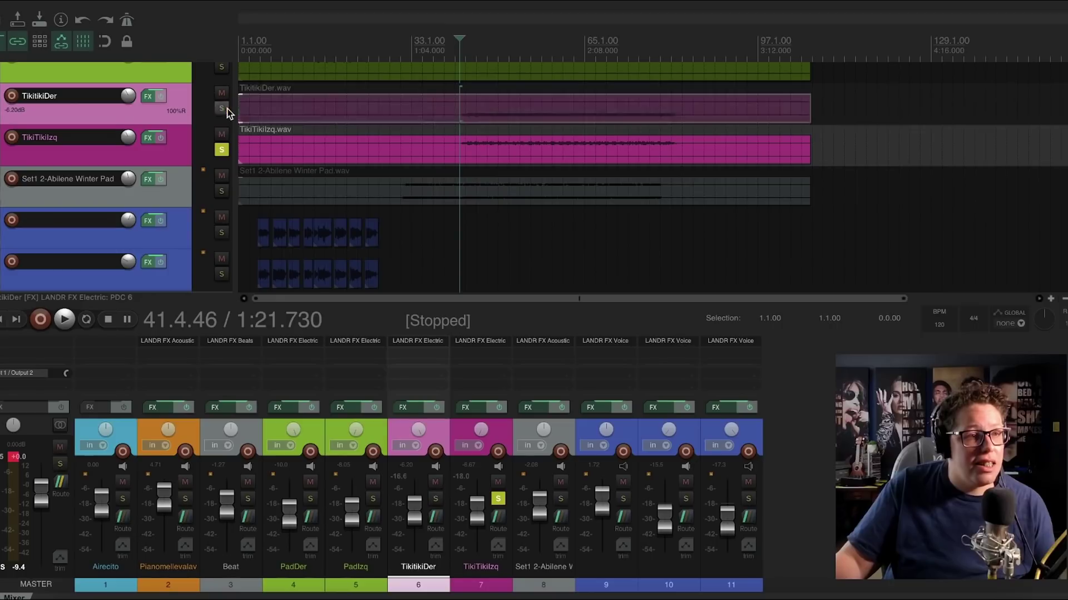
{"action": "left_click", "coordinate": [222, 150]}
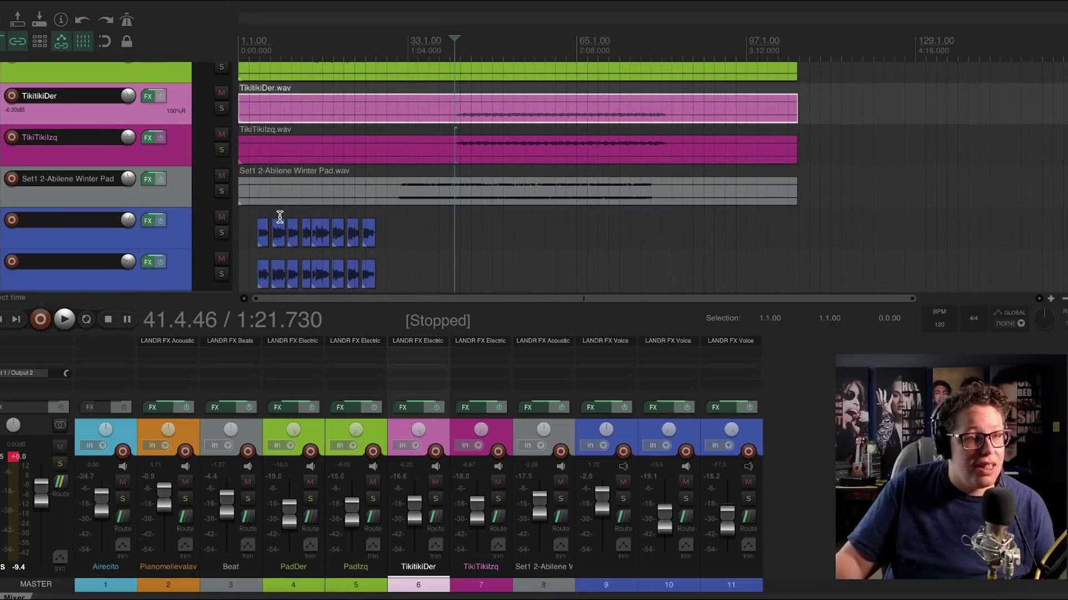
Set the playback start just before the vocal clips near bar 3 and open LANDR FX Voice for track 9, clear of the vocal tracks.
{"action": "scroll", "coordinate": [139, 232], "scroll_direction": "down", "scroll_amount": 3}
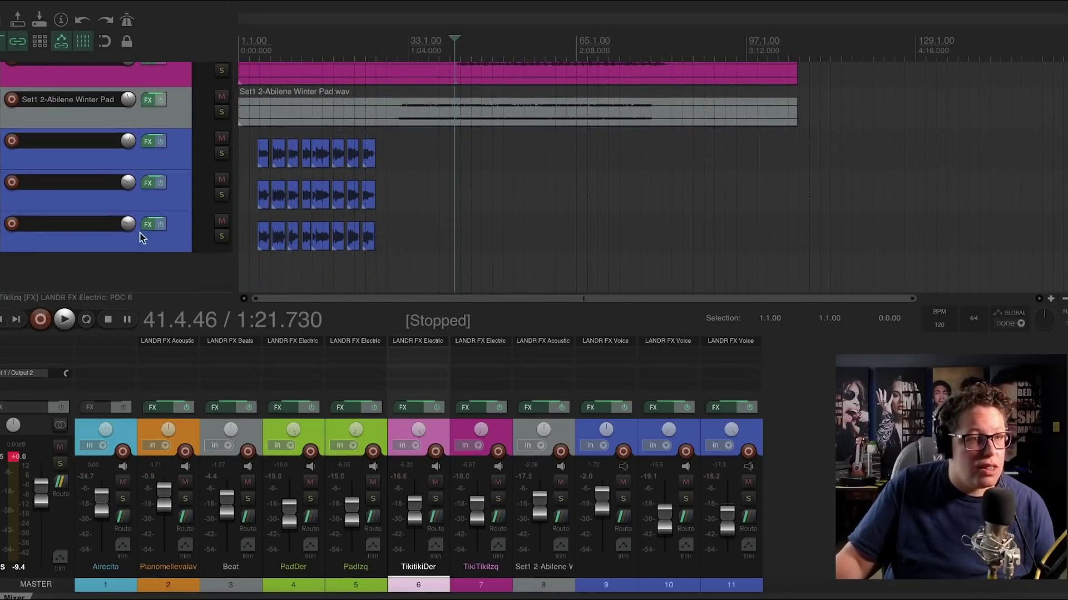
{"action": "left_click", "coordinate": [258, 138]}
{"action": "left_click", "coordinate": [252, 128]}
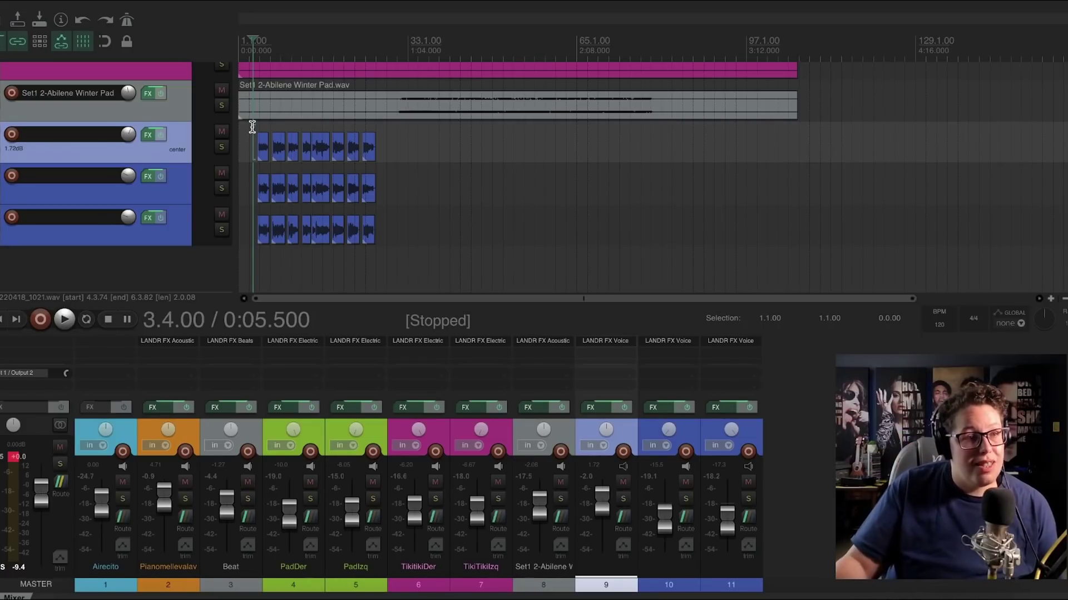
{"action": "left_click", "coordinate": [602, 343]}
{"action": "left_click", "coordinate": [539, 33]}
{"action": "left_click_drag", "start_coordinate": [409, 18], "coordinate": [423, 231]}
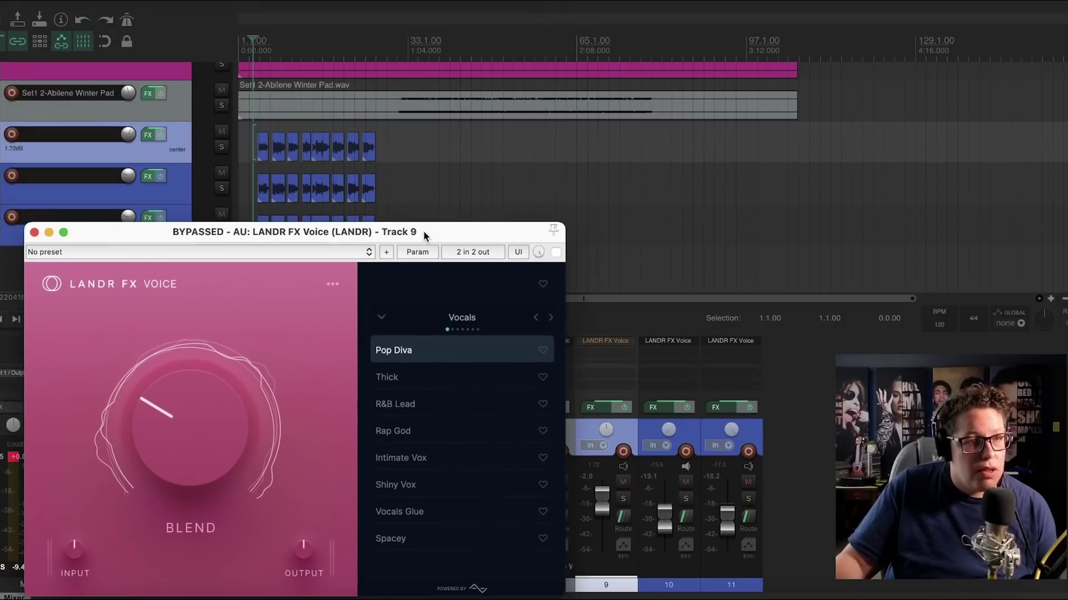
Mute vocal tracks 10 and 11 so only the track 9 vocal plays with the instruments.
{"action": "left_click", "coordinate": [219, 189]}
{"action": "left_click", "coordinate": [218, 192]}
{"action": "left_click", "coordinate": [221, 173]}
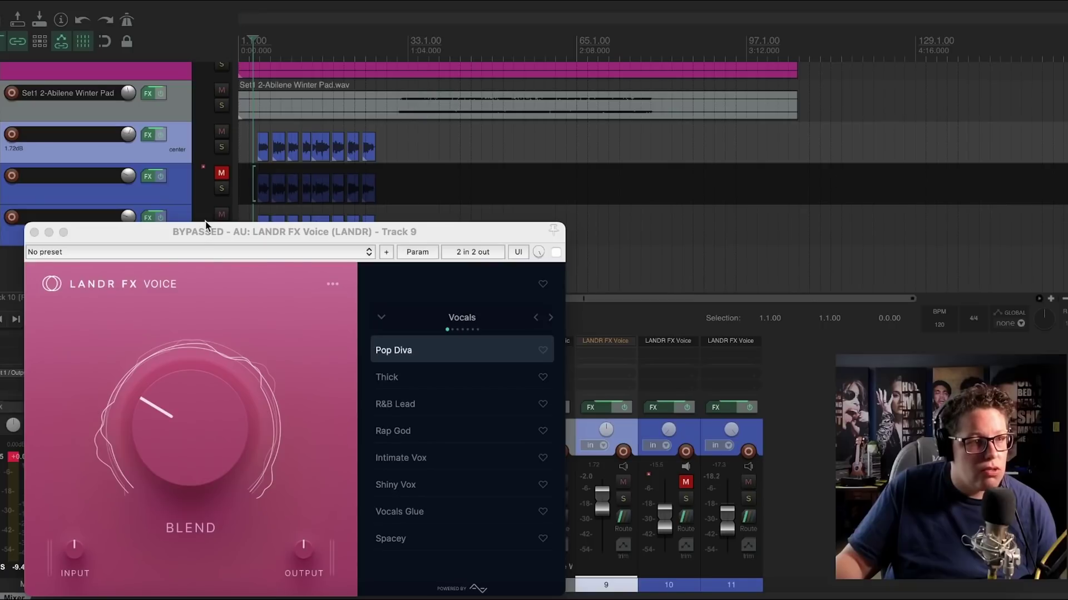
{"action": "left_click", "coordinate": [222, 214]}
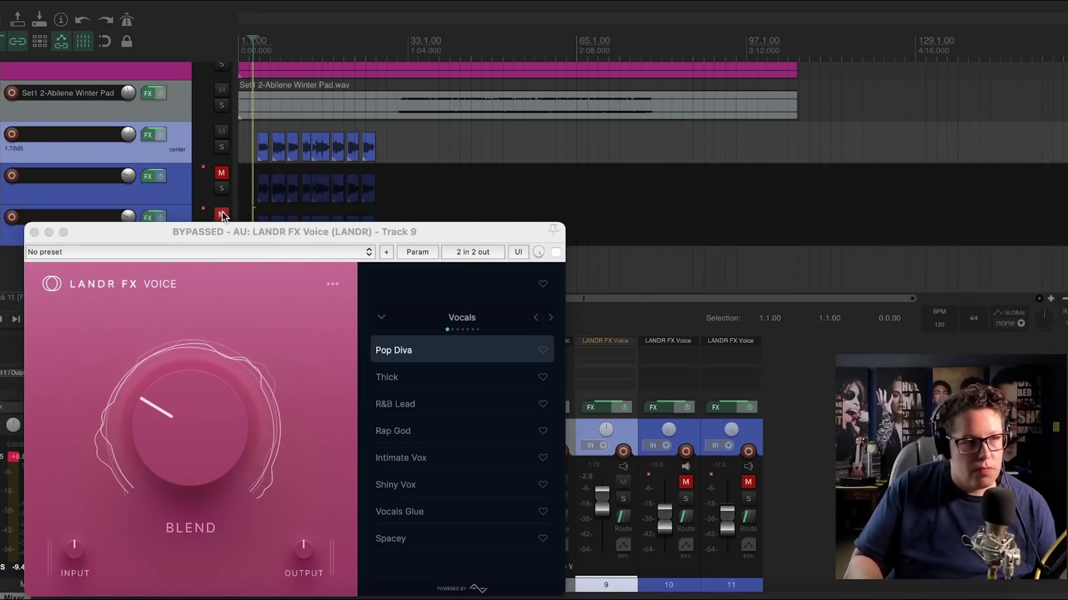
Play the vocal section, enable LANDR FX Voice on track 9 with the Pop Diva preset, and lower its Blend to 23.6 %.
{"action": "key", "text": "space"}
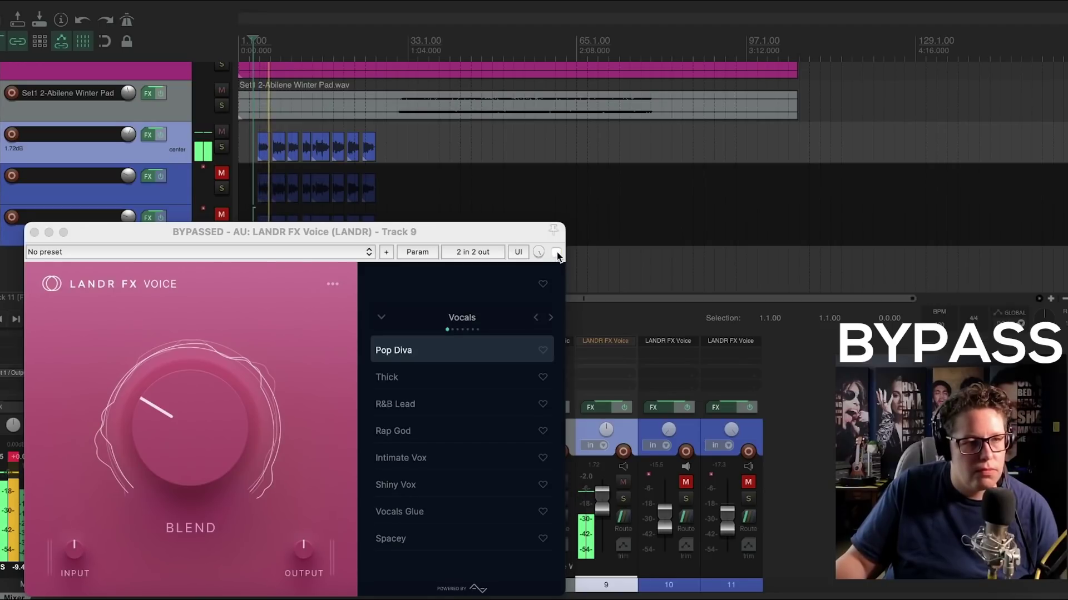
{"action": "left_click", "coordinate": [556, 251]}
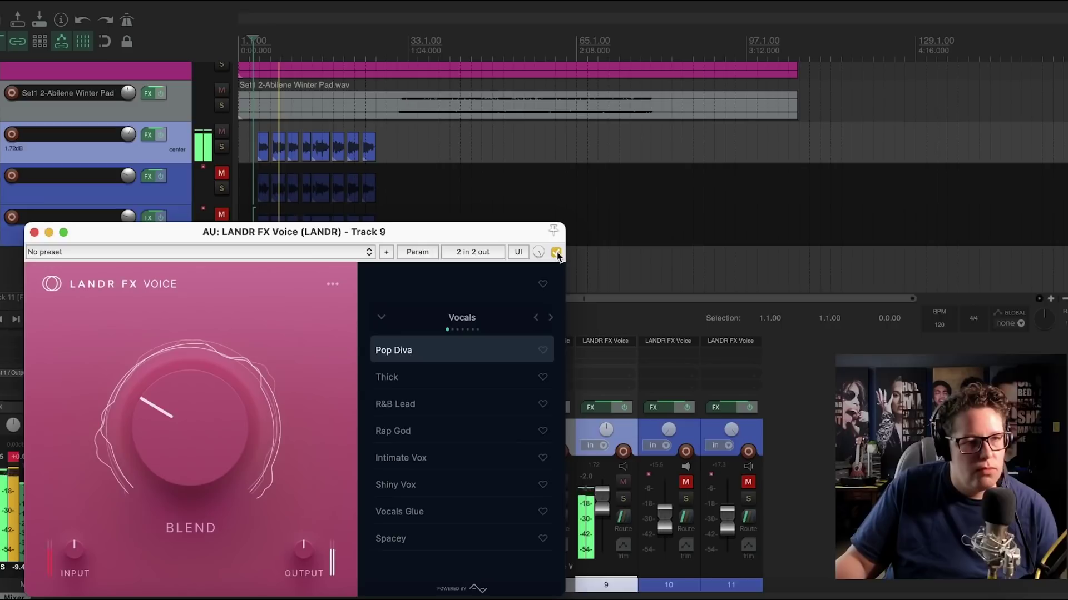
{"action": "mouse_move", "coordinate": [148, 424]}
{"action": "scroll", "coordinate": [149, 422], "scroll_direction": "down", "scroll_amount": 4}
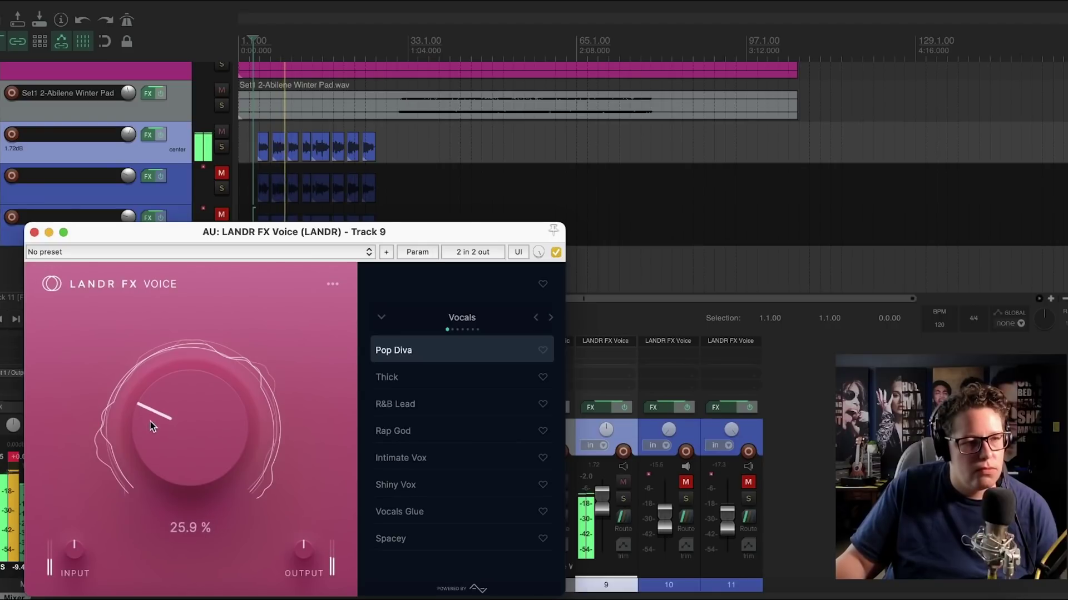
{"action": "scroll", "coordinate": [152, 428], "scroll_direction": "down", "scroll_amount": 1}
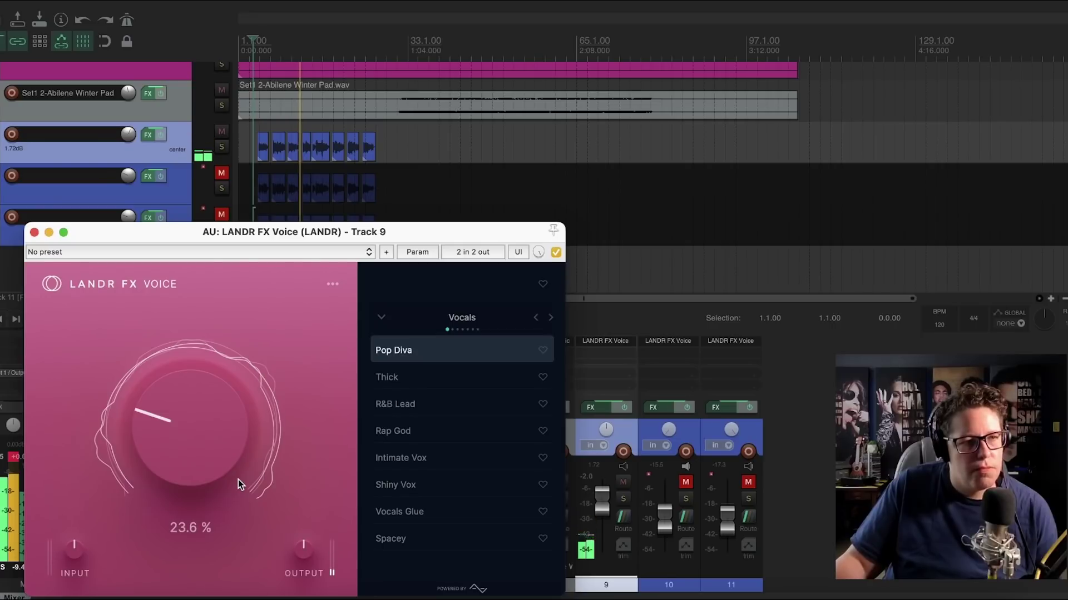
Compare the vocal with LANDR FX Voice bypassed and enabled, leave it enabled, and move the plugin window off the track list and mixer transport.
{"action": "left_click", "coordinate": [556, 253]}
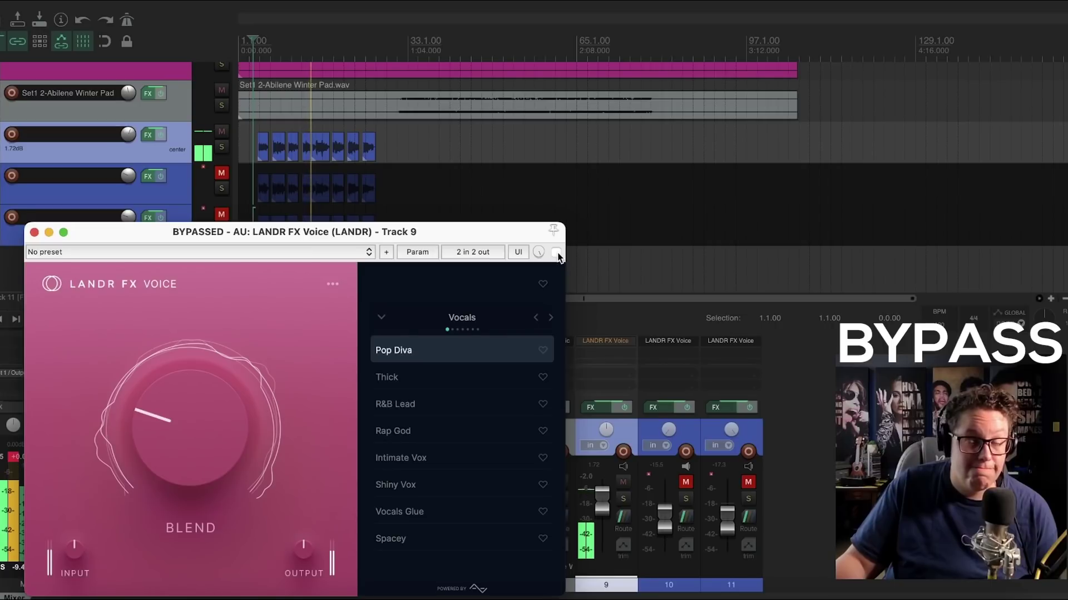
{"action": "left_click", "coordinate": [557, 253]}
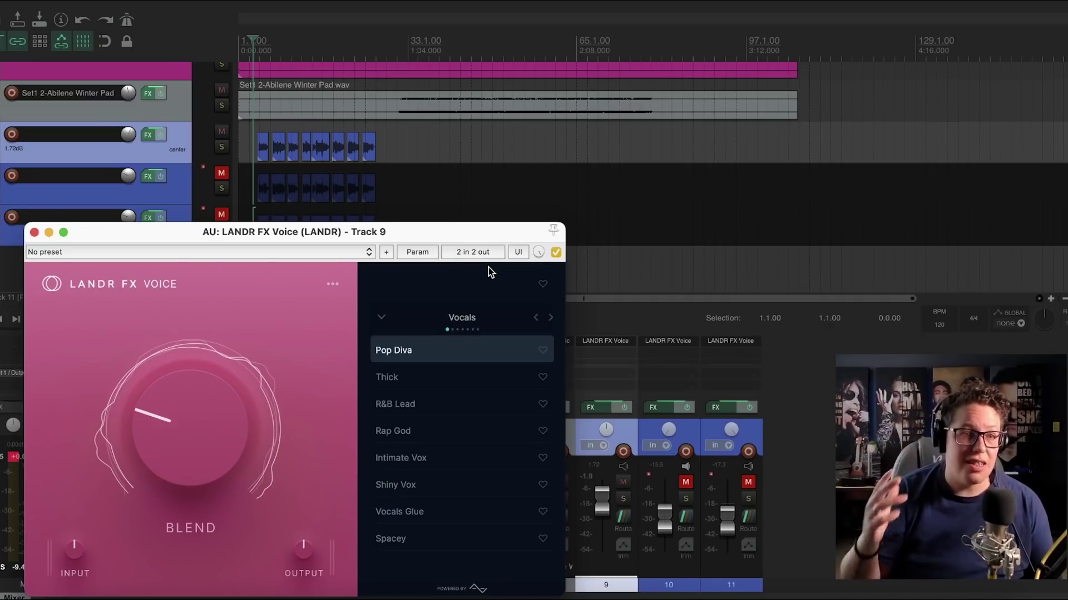
{"action": "left_click_drag", "start_coordinate": [296, 235], "coordinate": [292, 220]}
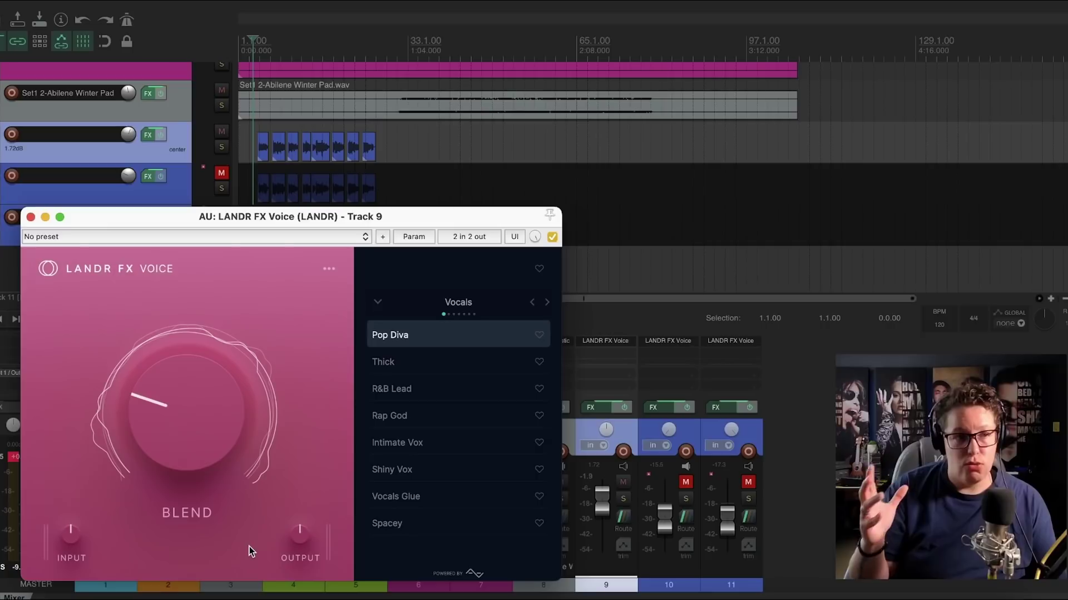
{"action": "mouse_move", "coordinate": [300, 534]}
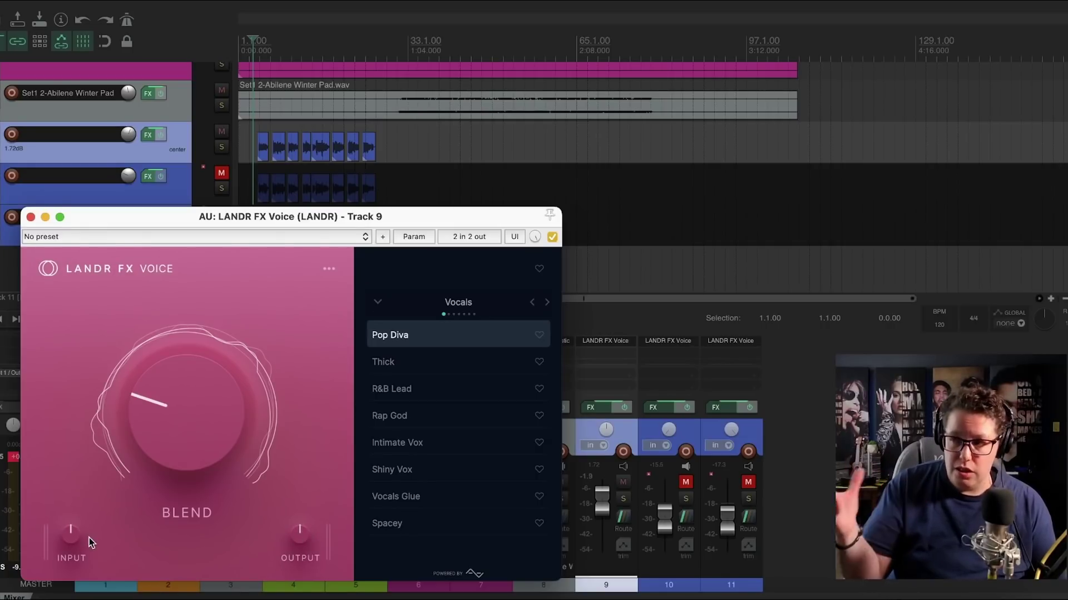
{"action": "left_click_drag", "start_coordinate": [320, 211], "coordinate": [718, 119]}
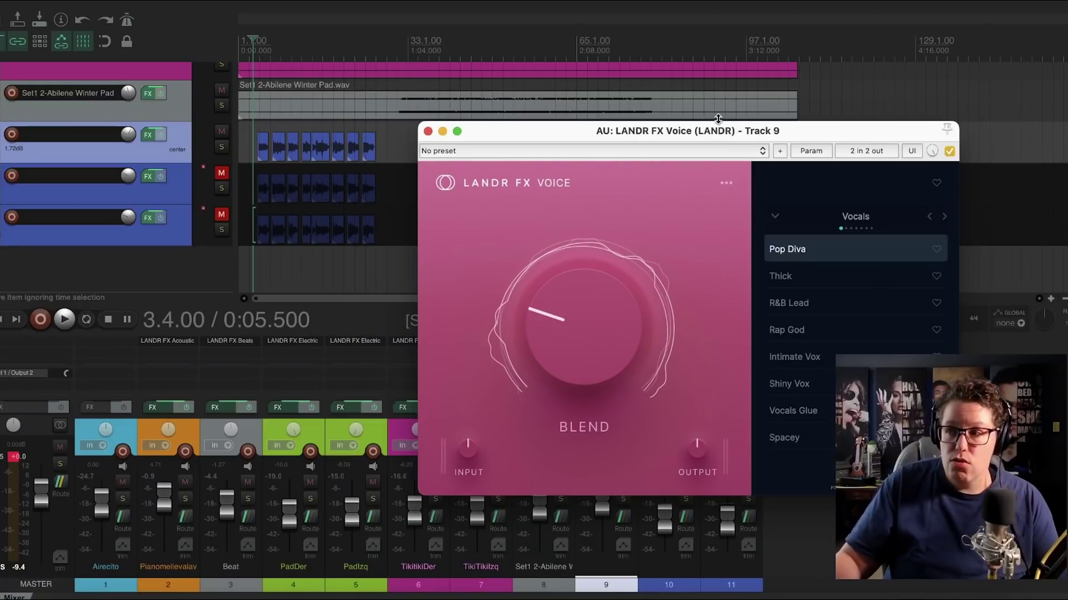
{"action": "left_click_drag", "start_coordinate": [562, 139], "coordinate": [582, 52]}
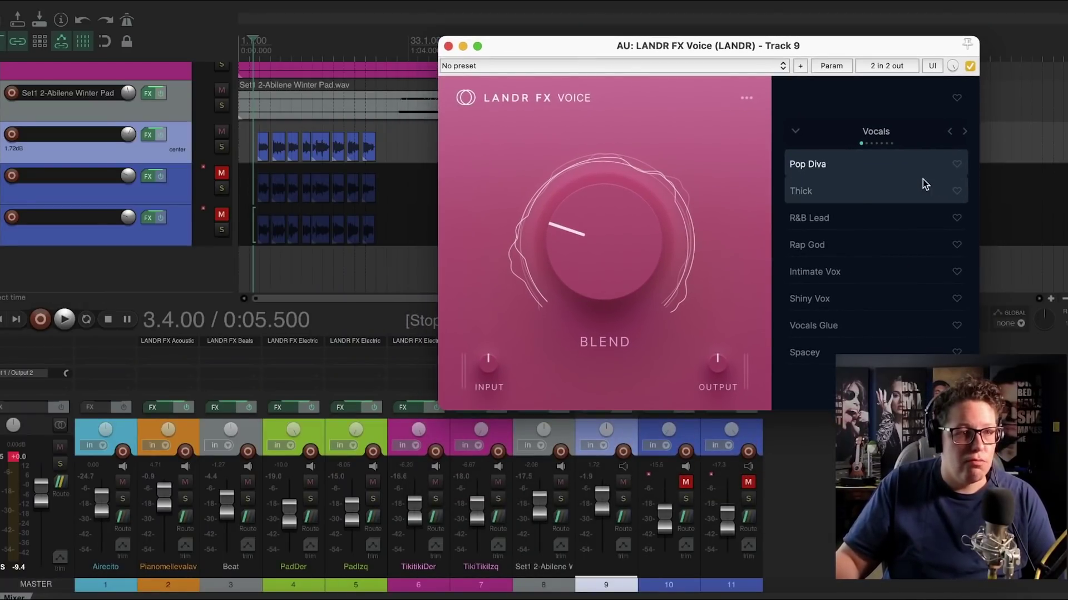
Audition Thick, R&B Lead, Rap God and Intimate Vox on the track 9 vocal during playback, raising Blend to 90.4 % on Intimate Vox.
{"action": "key", "text": "space"}
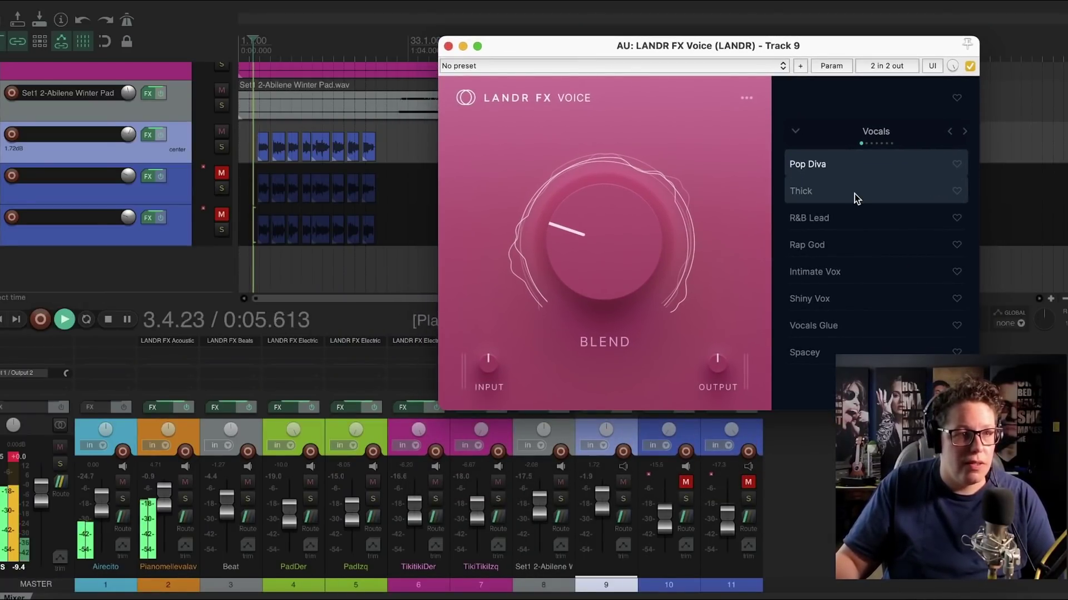
{"action": "left_click", "coordinate": [825, 196]}
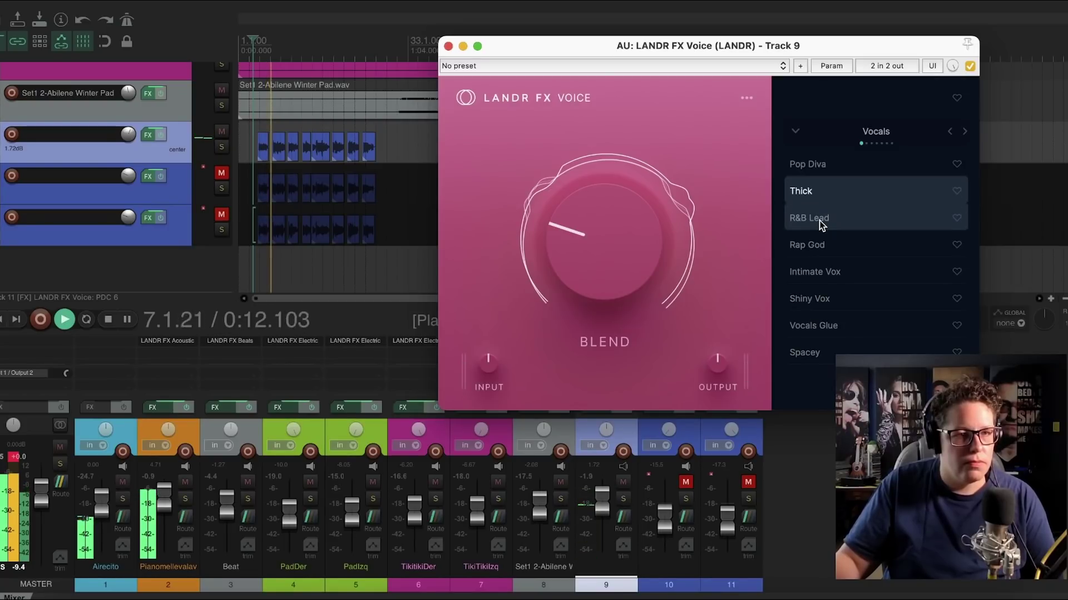
{"action": "left_click", "coordinate": [821, 222]}
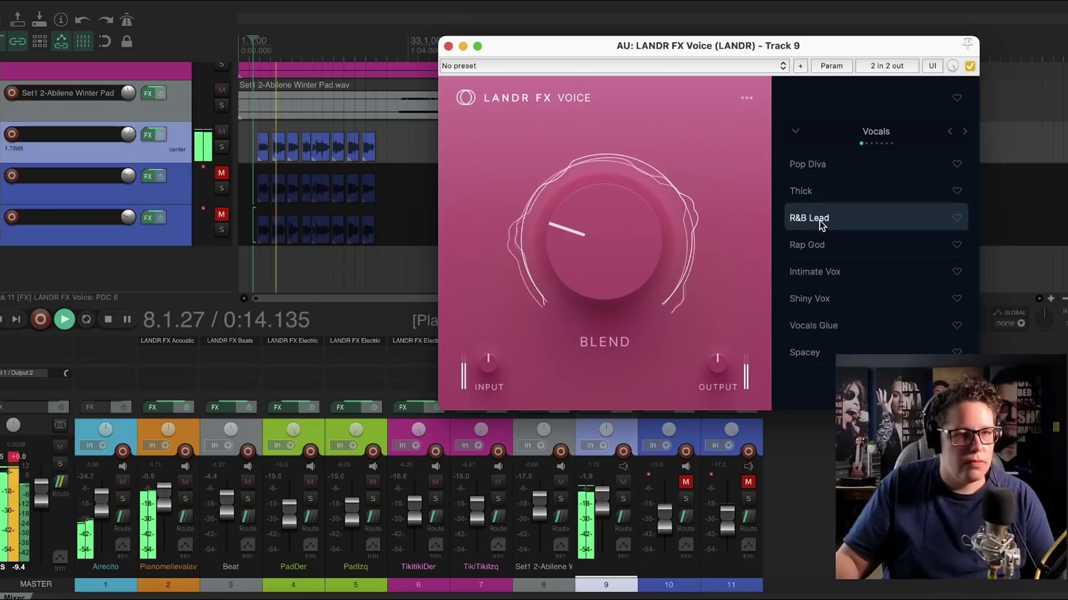
{"action": "left_click", "coordinate": [818, 248]}
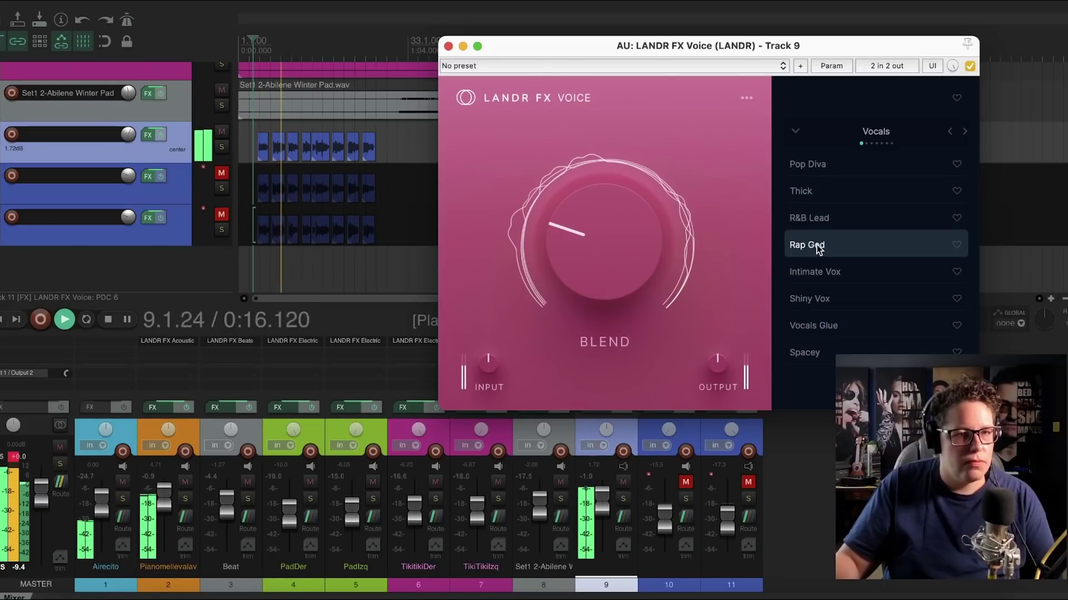
{"action": "left_click", "coordinate": [815, 274]}
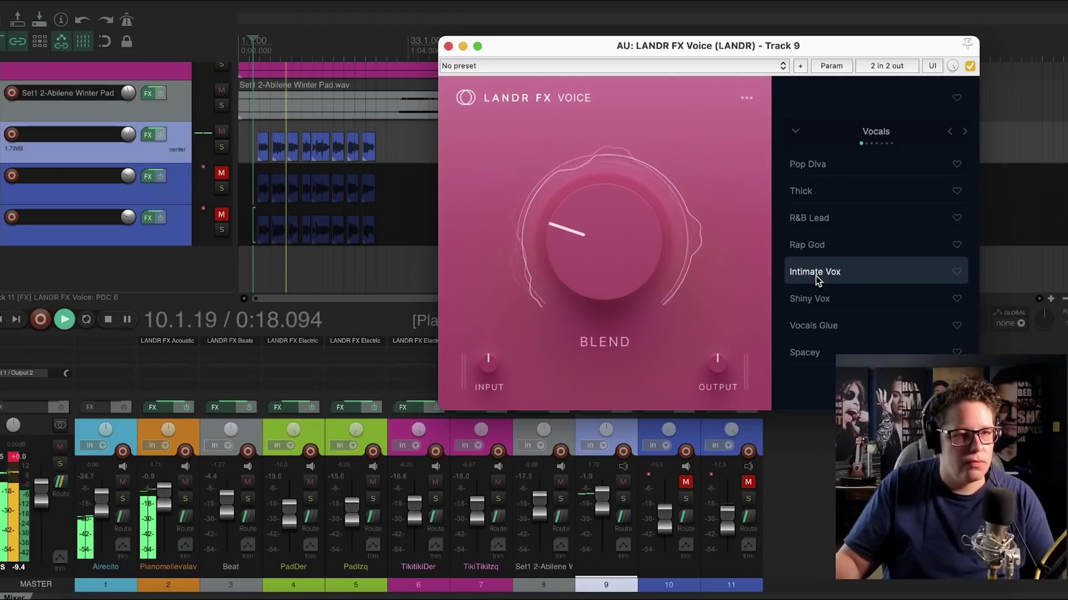
{"action": "left_click_drag", "start_coordinate": [628, 283], "coordinate": [611, 212]}
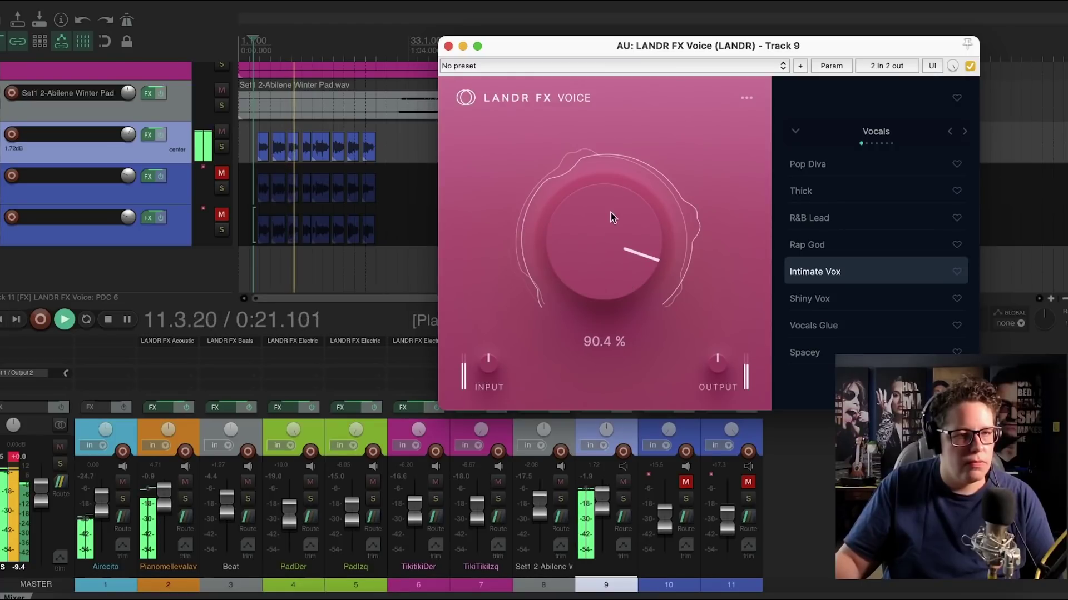
Audition the Shiny Vox, Vocals Glue and Spacey presets on the track 9 vocal, lowering Blend below halfway on Spacey.
{"action": "left_click", "coordinate": [820, 303]}
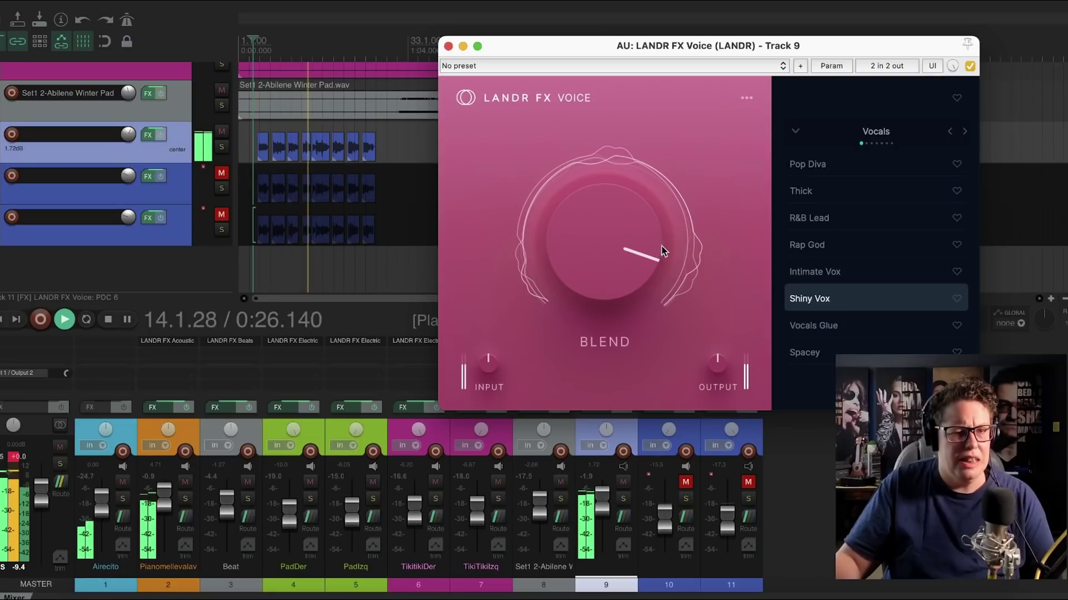
{"action": "left_click", "coordinate": [825, 328]}
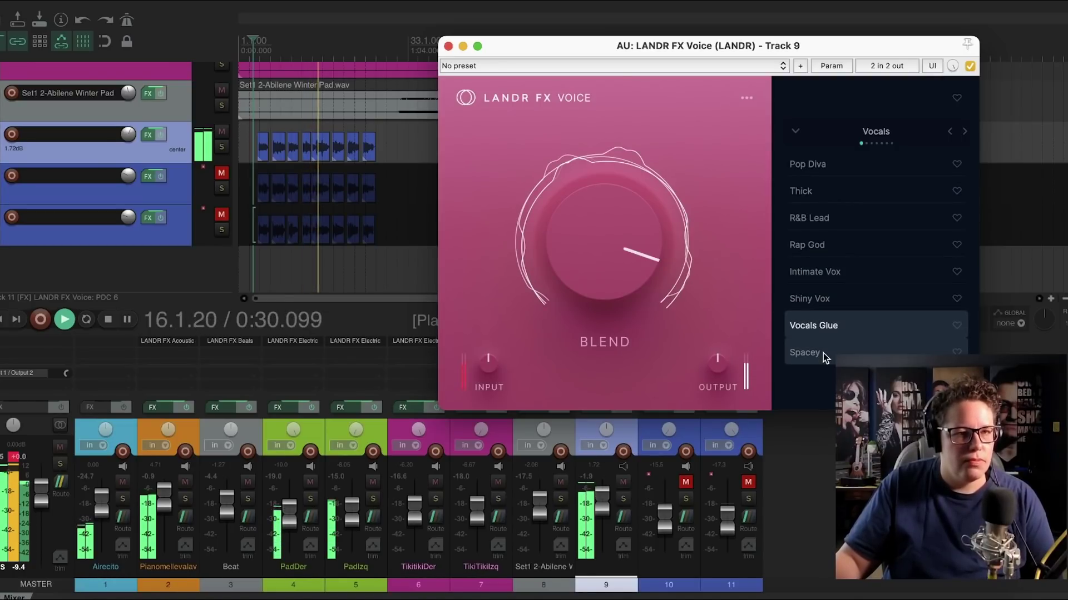
{"action": "left_click", "coordinate": [823, 353]}
{"action": "left_click_drag", "start_coordinate": [626, 225], "coordinate": [622, 306]}
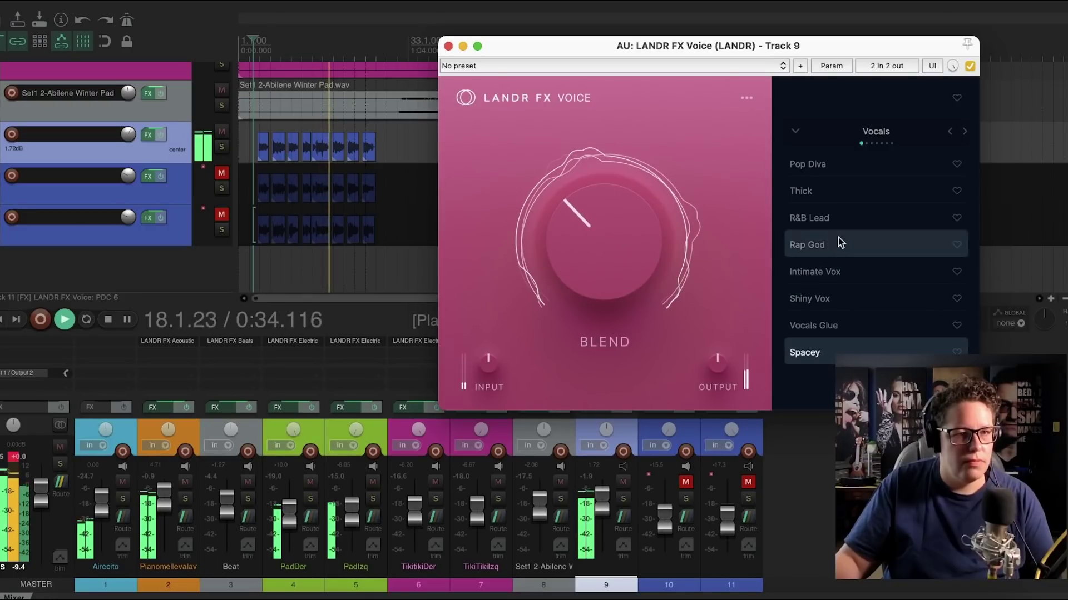
Return to Pop Diva with a lower Blend, audition the EQ preset Cleaned Up, and stop playback.
{"action": "left_click", "coordinate": [813, 167]}
{"action": "left_click_drag", "start_coordinate": [566, 242], "coordinate": [567, 255]}
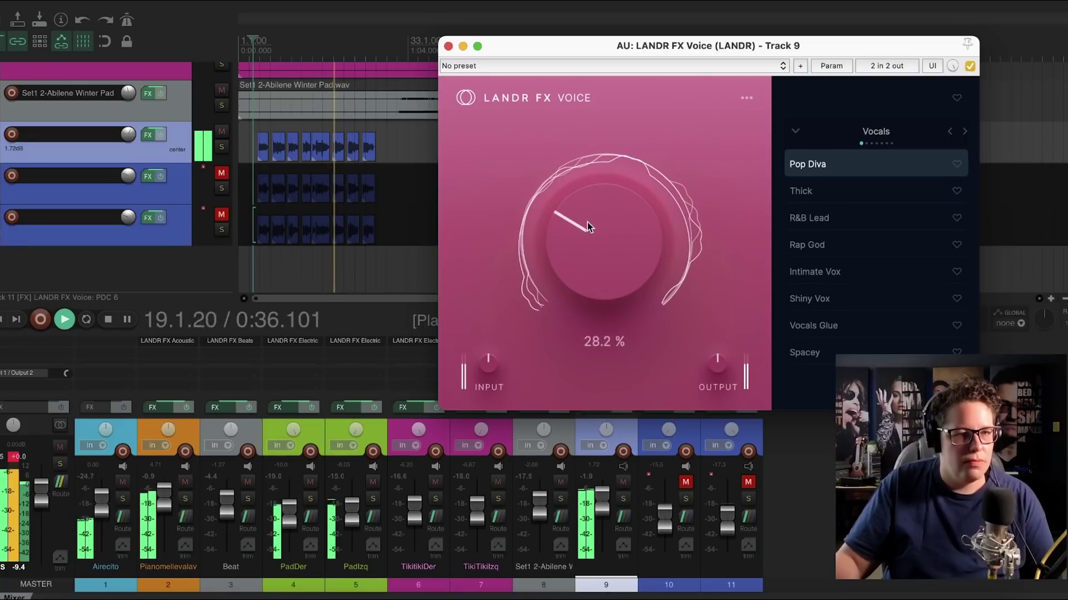
{"action": "left_click", "coordinate": [965, 132]}
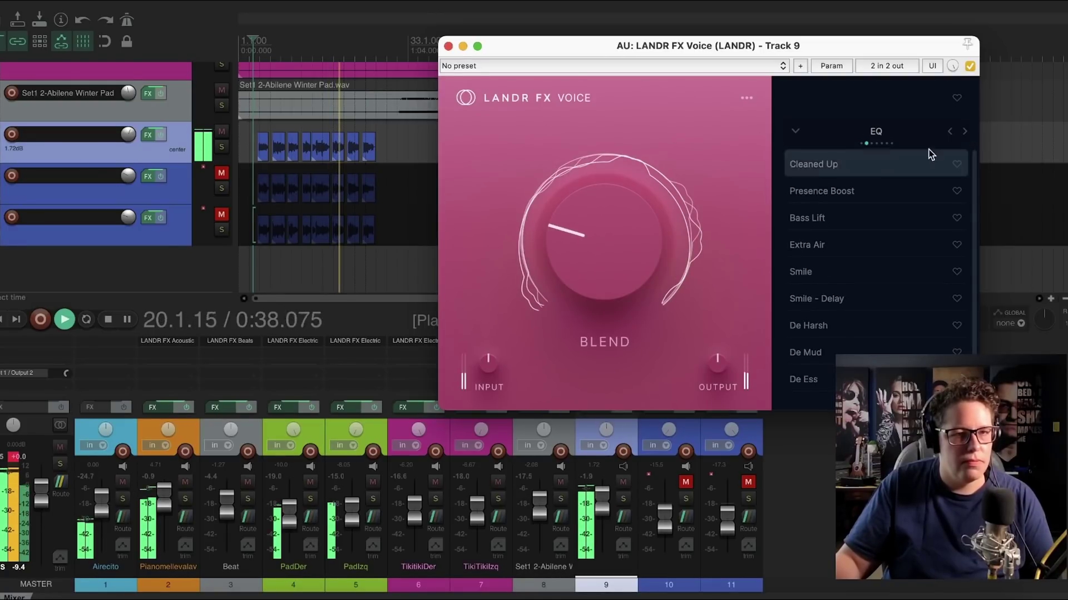
{"action": "left_click", "coordinate": [831, 174]}
{"action": "key", "text": "space"}
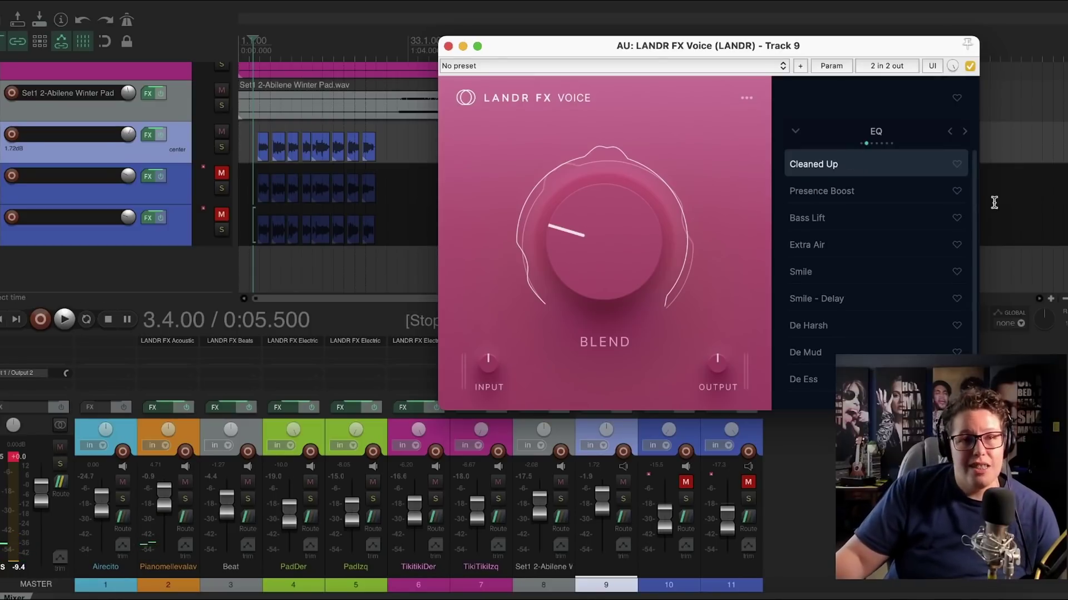
Browse the LANDR FX Voice preset categories from Vocals through Reverb to FX and select Old Radio.
{"action": "left_click", "coordinate": [950, 132]}
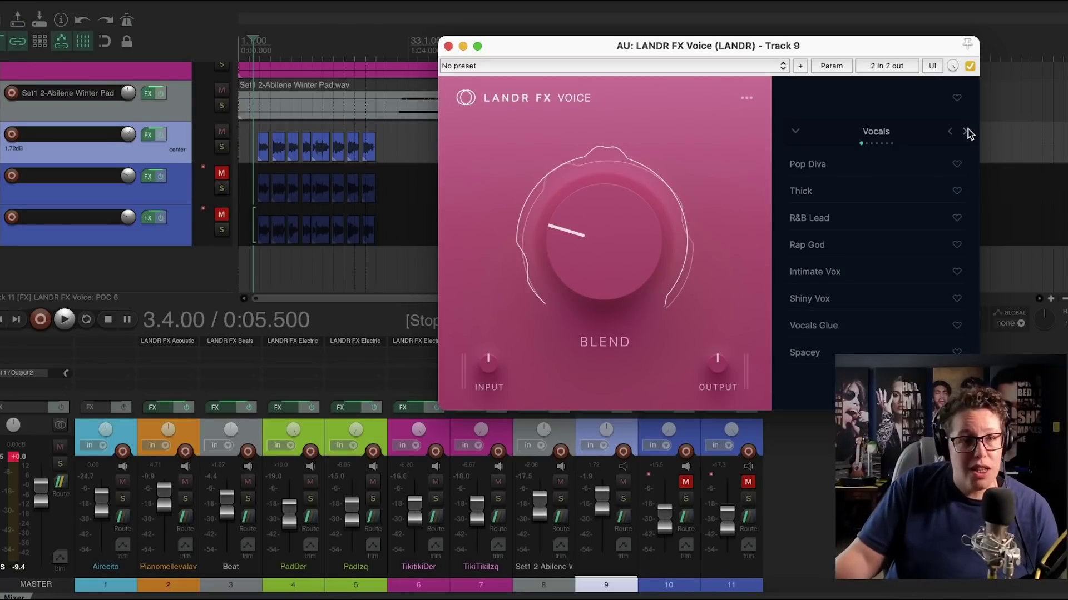
{"action": "left_click", "coordinate": [966, 132]}
{"action": "left_click", "coordinate": [965, 131]}
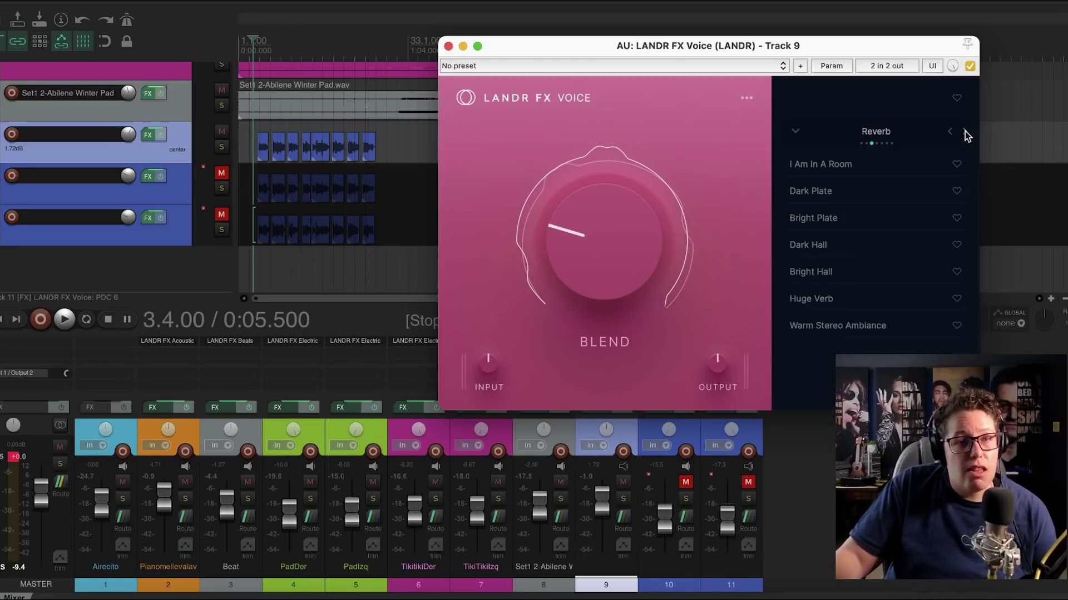
{"action": "left_click", "coordinate": [965, 131]}
{"action": "left_click", "coordinate": [965, 131]}
{"action": "left_click", "coordinate": [965, 131]}
{"action": "left_click", "coordinate": [965, 132]}
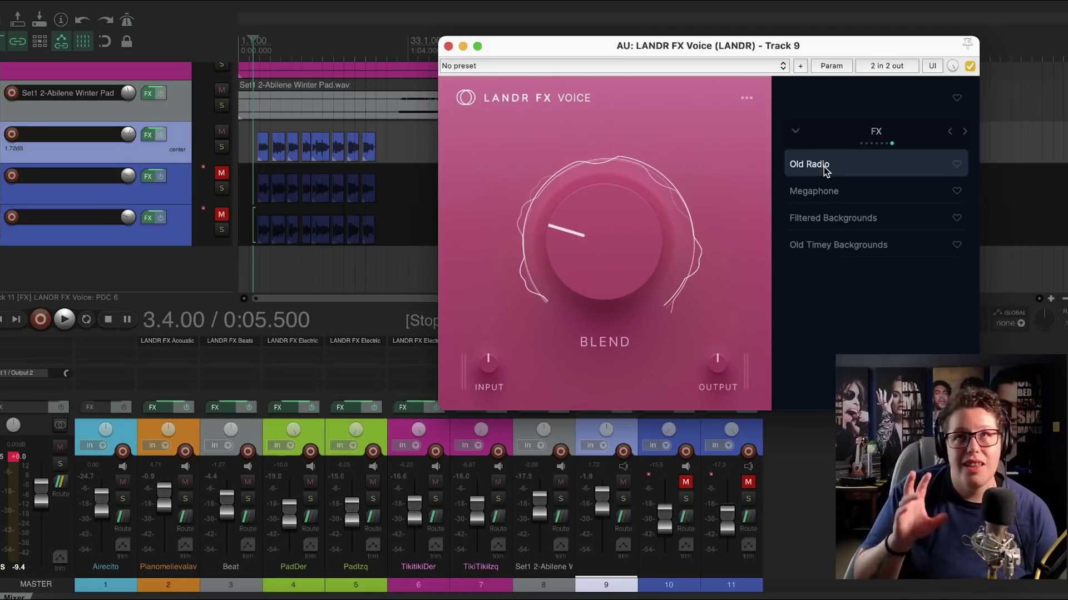
Play the vocal with Old Radio, raise Blend to just below halfway, audition Old Timey Backgrounds and Megaphone, and stop playback.
{"action": "key", "text": "space"}
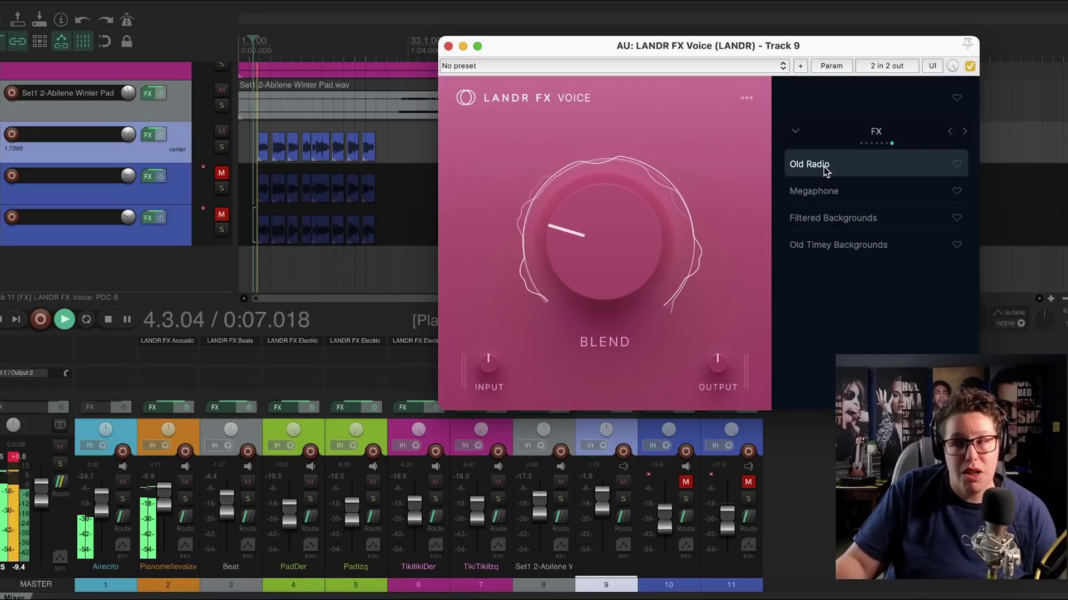
{"action": "mouse_move", "coordinate": [585, 249]}
{"action": "mouse_move", "coordinate": [585, 248]}
{"action": "left_mouse_down"}
{"action": "mouse_move", "coordinate": [621, 169]}
{"action": "mouse_move", "coordinate": [609, 290]}
{"action": "mouse_move", "coordinate": [601, 241]}
{"action": "left_mouse_up"}
{"action": "left_click", "coordinate": [831, 250]}
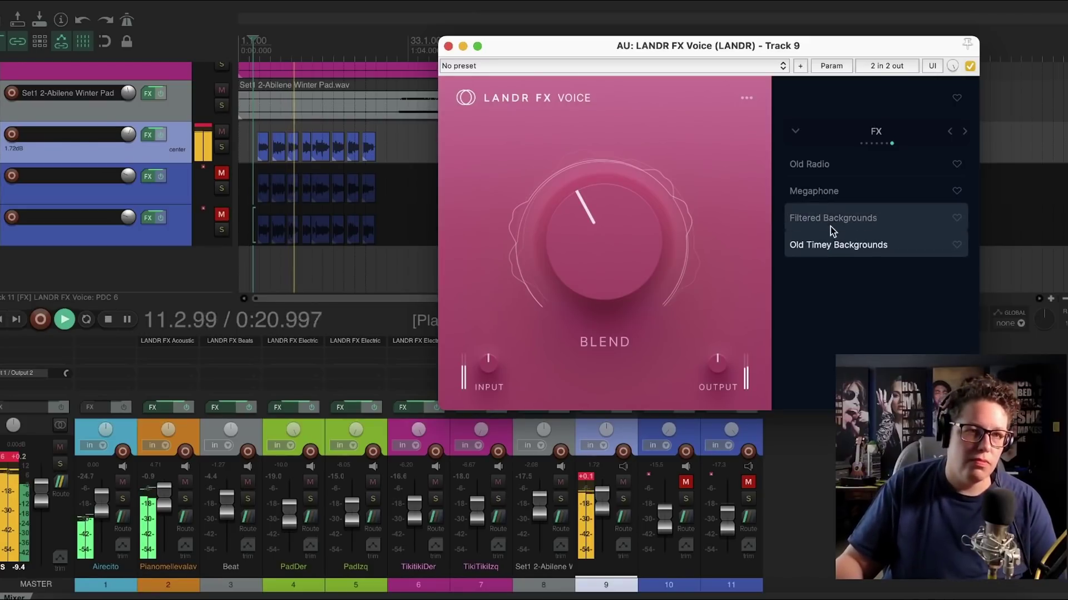
{"action": "left_click", "coordinate": [828, 199]}
{"action": "key", "text": "space"}
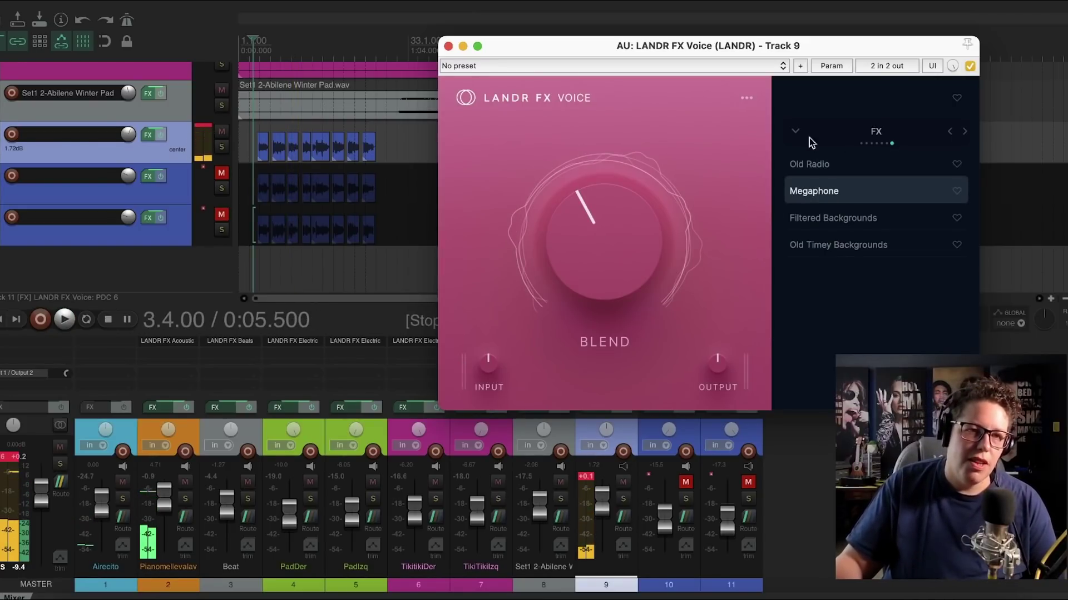
Restore the Pop Diva preset from the Vocals category on track 9 and lower its Blend to roughly a quarter.
{"action": "left_click", "coordinate": [950, 133]}
{"action": "left_click", "coordinate": [949, 133]}
{"action": "left_click", "coordinate": [952, 133]}
{"action": "left_click", "coordinate": [952, 133]}
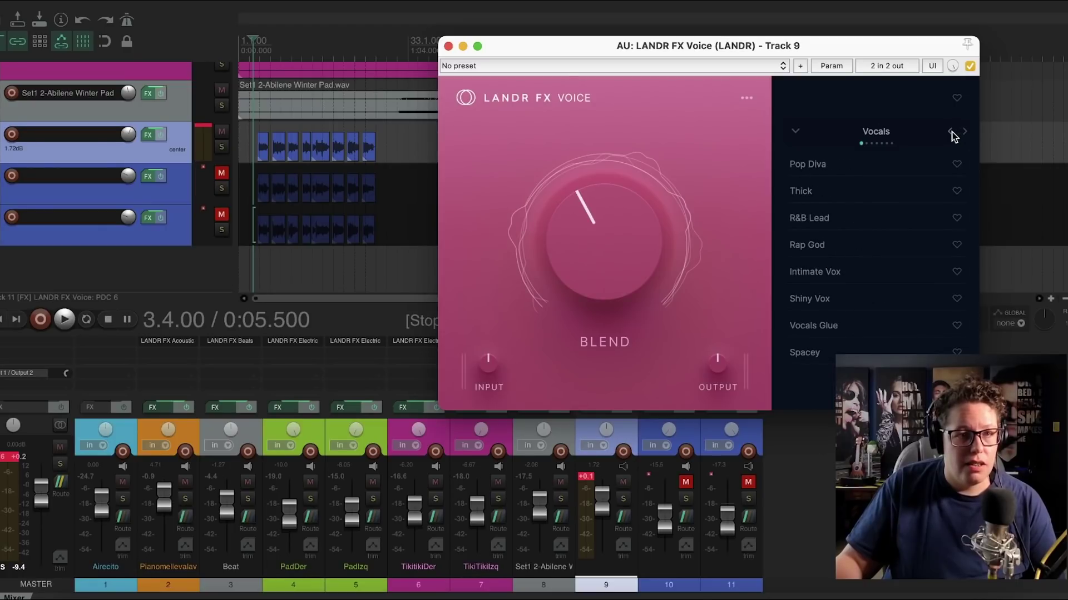
{"action": "left_click", "coordinate": [824, 168]}
{"action": "left_click_drag", "start_coordinate": [595, 208], "coordinate": [568, 219]}
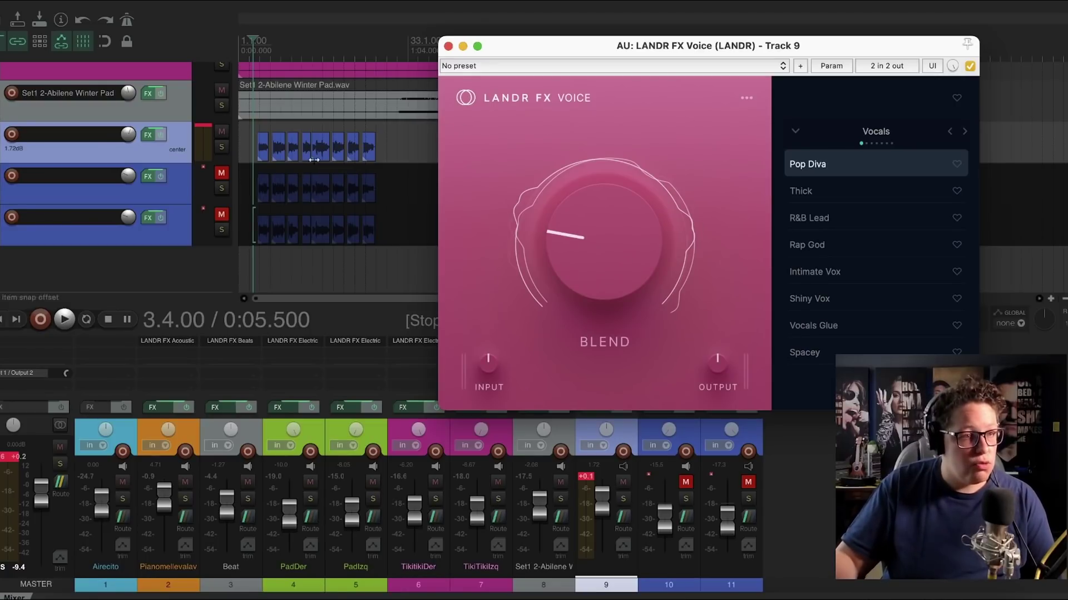
Unmute vocal tracks 10 and 11 and close LANDR FX Voice for track 9.
{"action": "left_click", "coordinate": [221, 173]}
{"action": "left_click", "coordinate": [221, 214]}
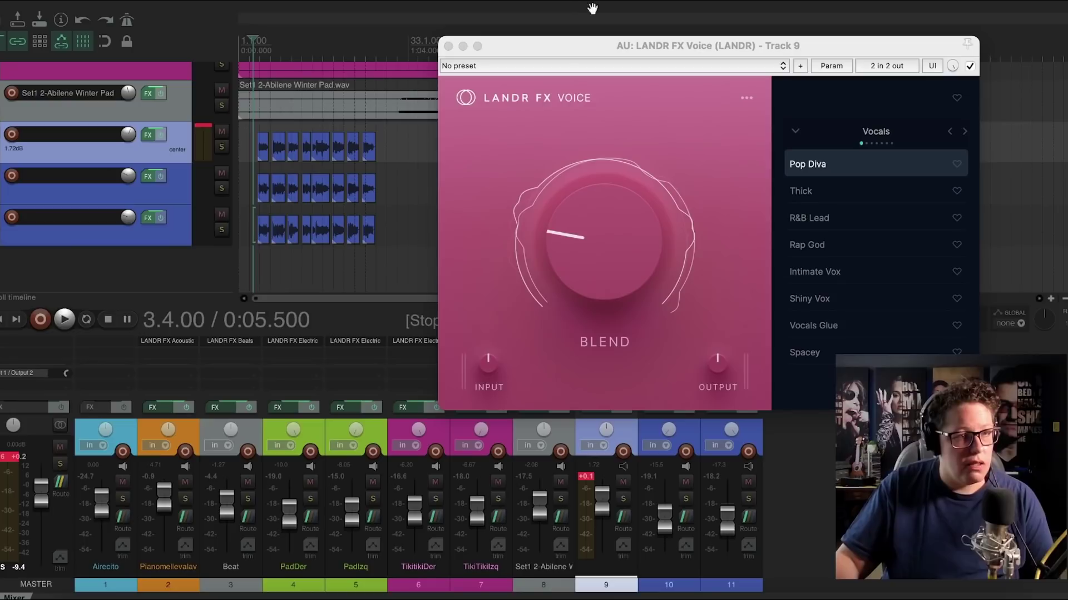
{"action": "left_click", "coordinate": [448, 46]}
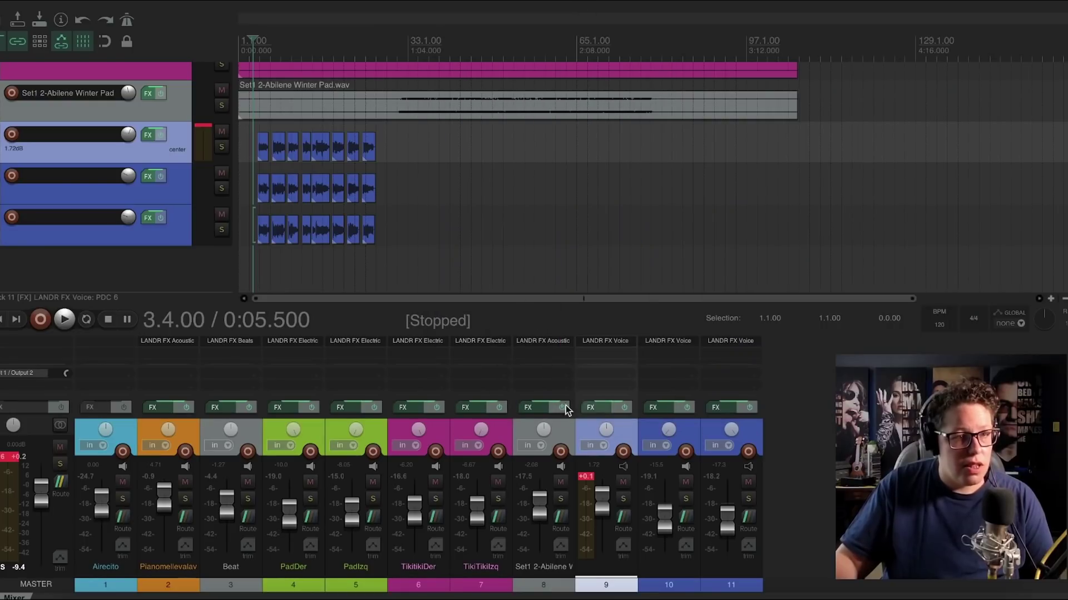
View the LANDR FX Voice settings on track 10, close its window, and play the mix with all three vocal tracks.
{"action": "left_click", "coordinate": [657, 341]}
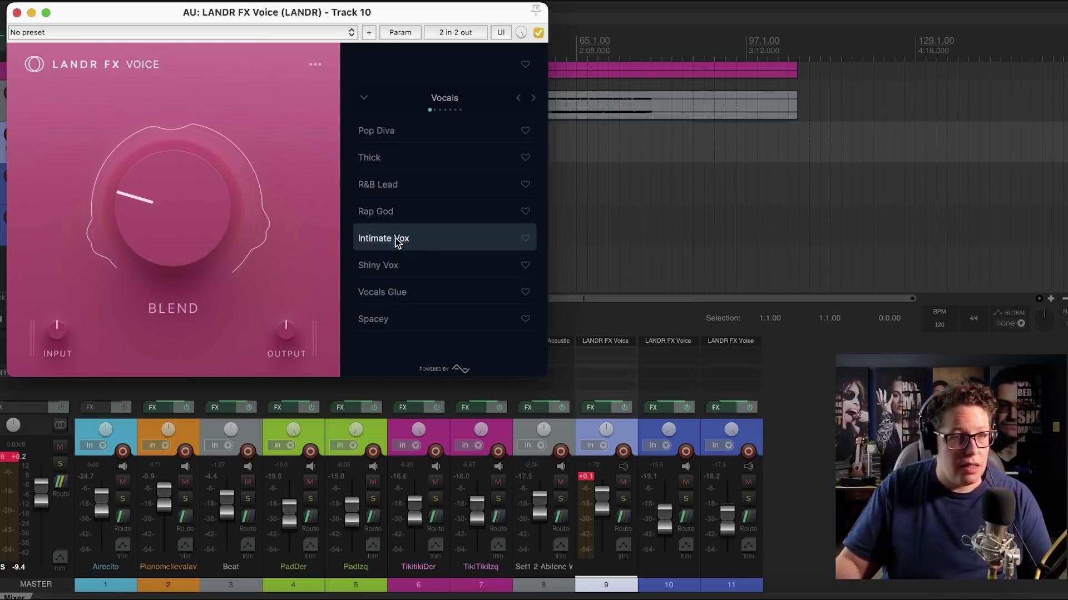
{"action": "left_click_drag", "start_coordinate": [277, 14], "coordinate": [272, 23]}
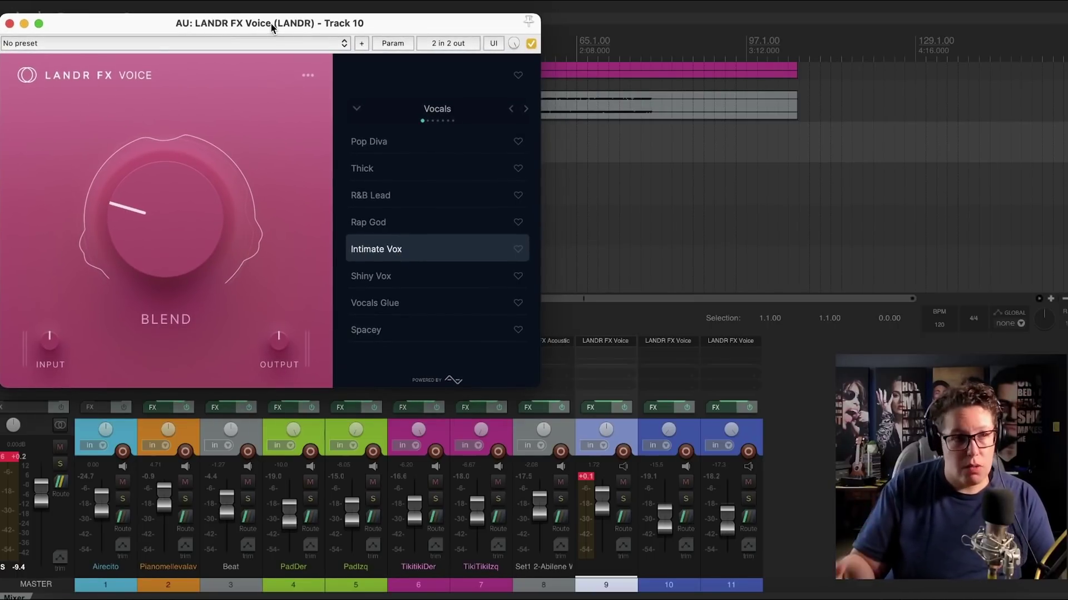
{"action": "left_click_drag", "start_coordinate": [282, 25], "coordinate": [295, 40]}
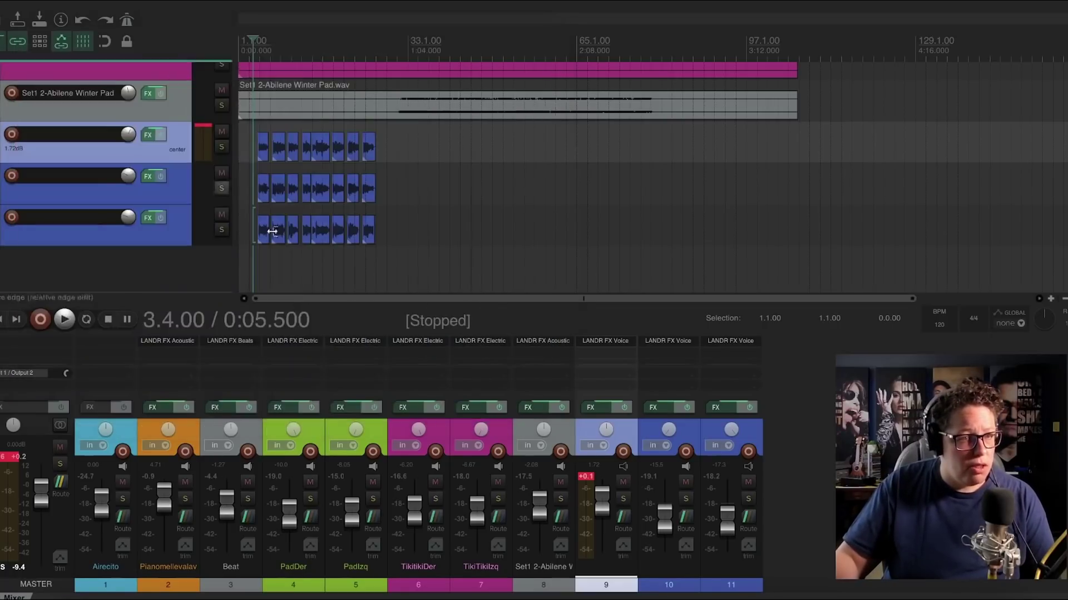
{"action": "left_click", "coordinate": [24, 38]}
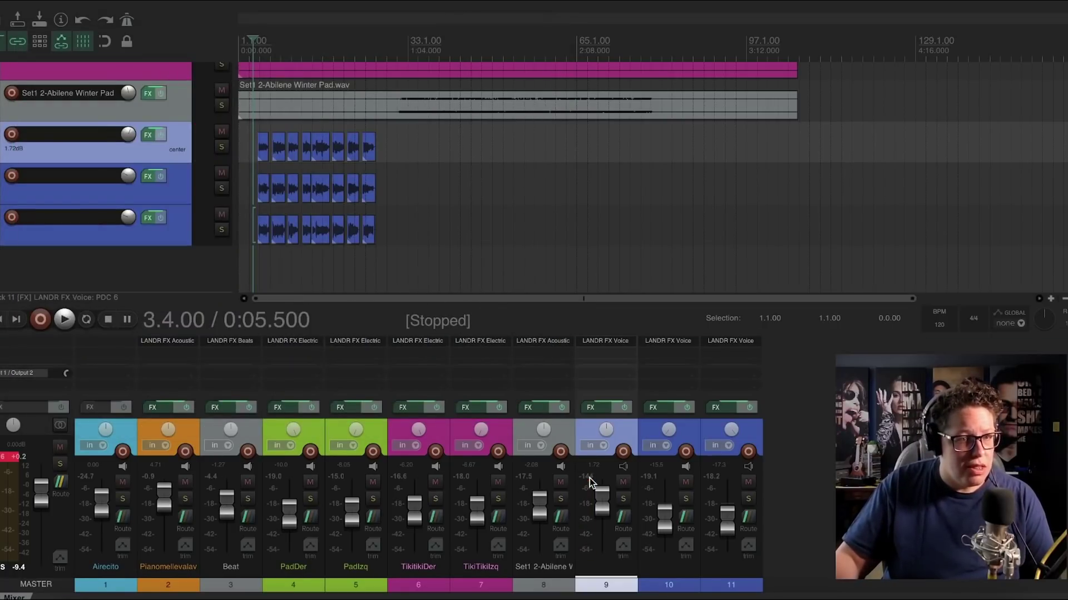
{"action": "key", "text": "space"}
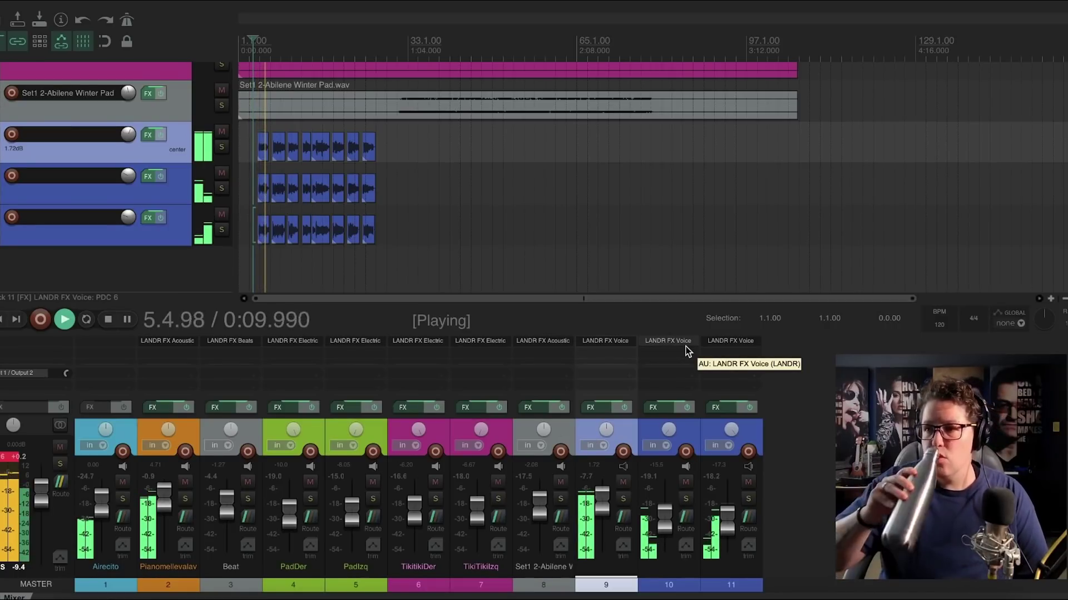
Add VST3: LANDR FX Bass to track 11 and move its window clear of the screen edge.
{"action": "double_click", "coordinate": [688, 351]}
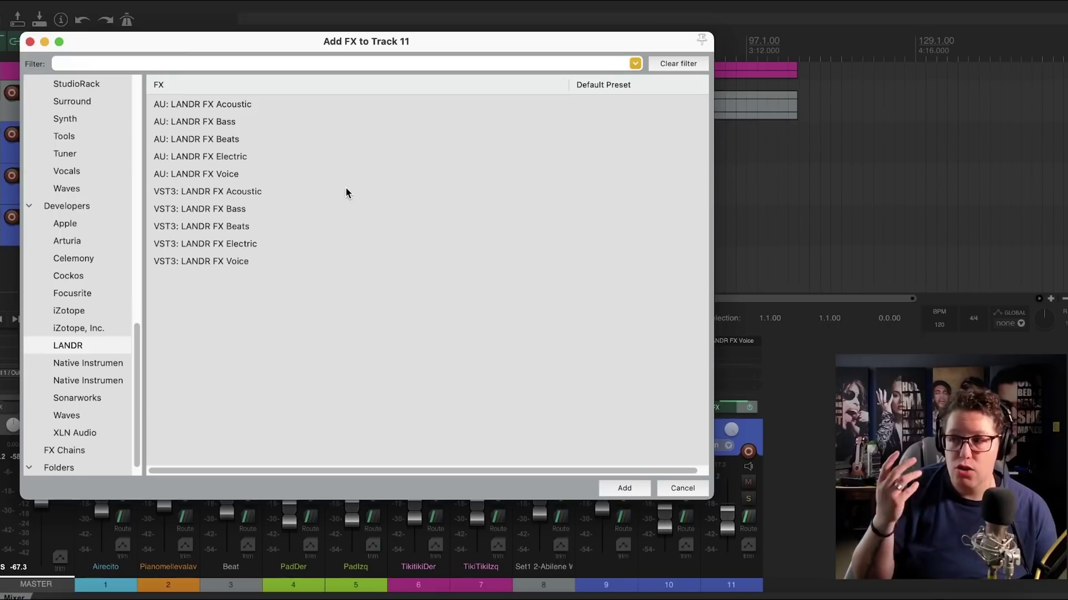
{"action": "double_click", "coordinate": [200, 209]}
{"action": "left_click_drag", "start_coordinate": [217, 14], "coordinate": [271, 101]}
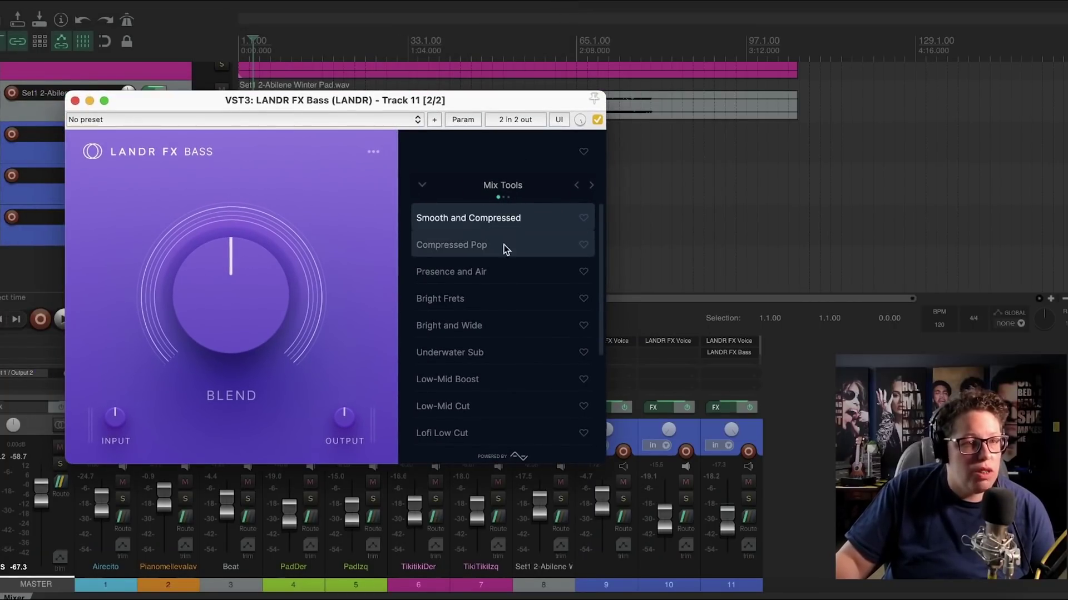
Examine the LANDR FX Bass presets across all three categories, including Mix Tools and Amp FX.
{"action": "scroll", "coordinate": [497, 245], "scroll_direction": "down", "scroll_amount": 5}
{"action": "scroll", "coordinate": [497, 246], "scroll_direction": "up", "scroll_amount": 5}
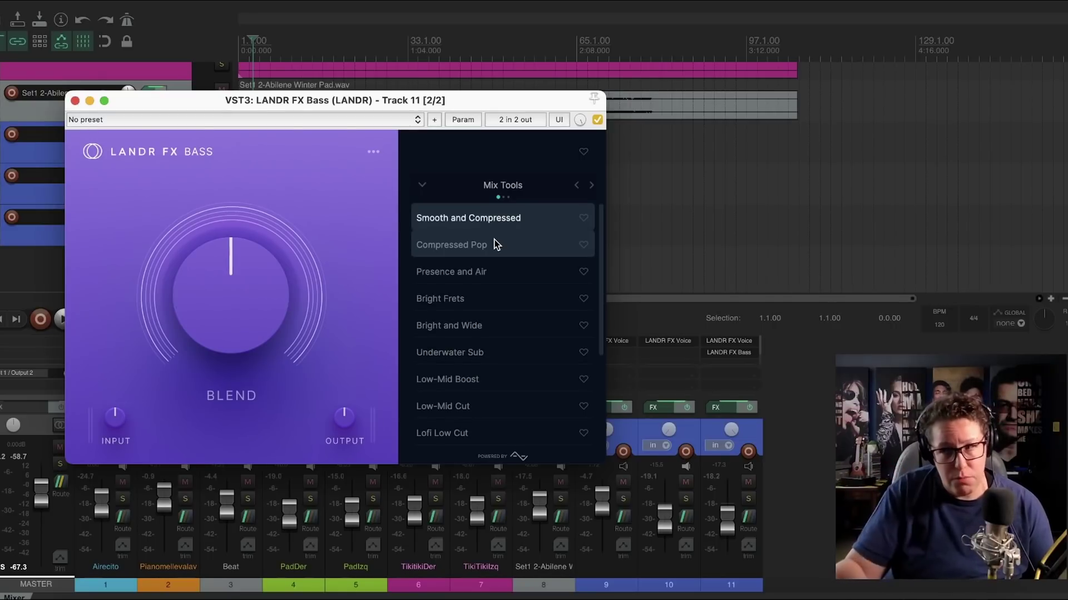
{"action": "left_click", "coordinate": [592, 187]}
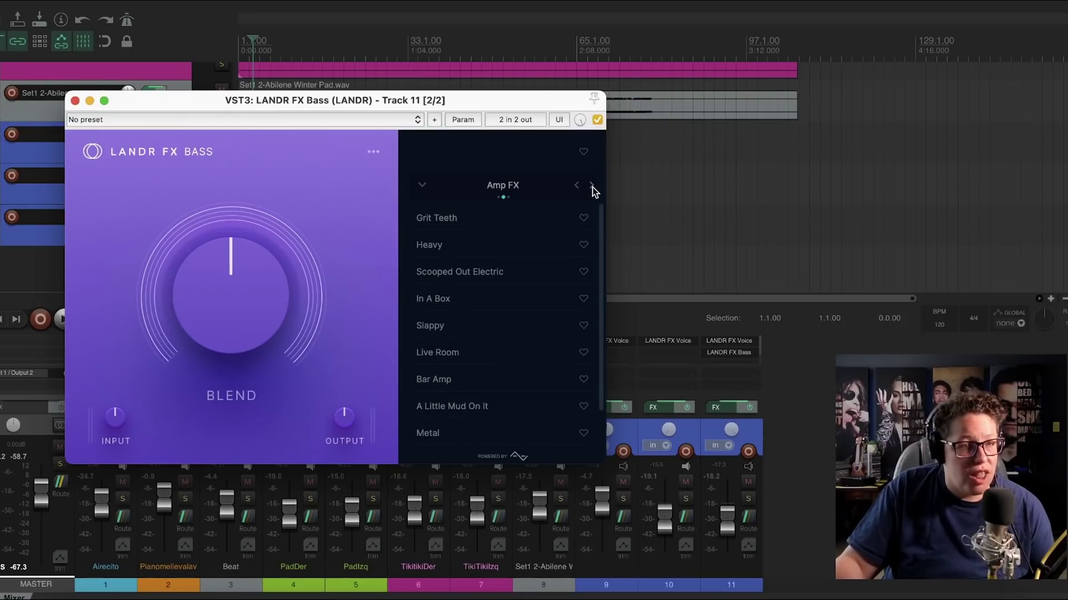
{"action": "left_click", "coordinate": [592, 187]}
{"action": "left_click", "coordinate": [592, 186]}
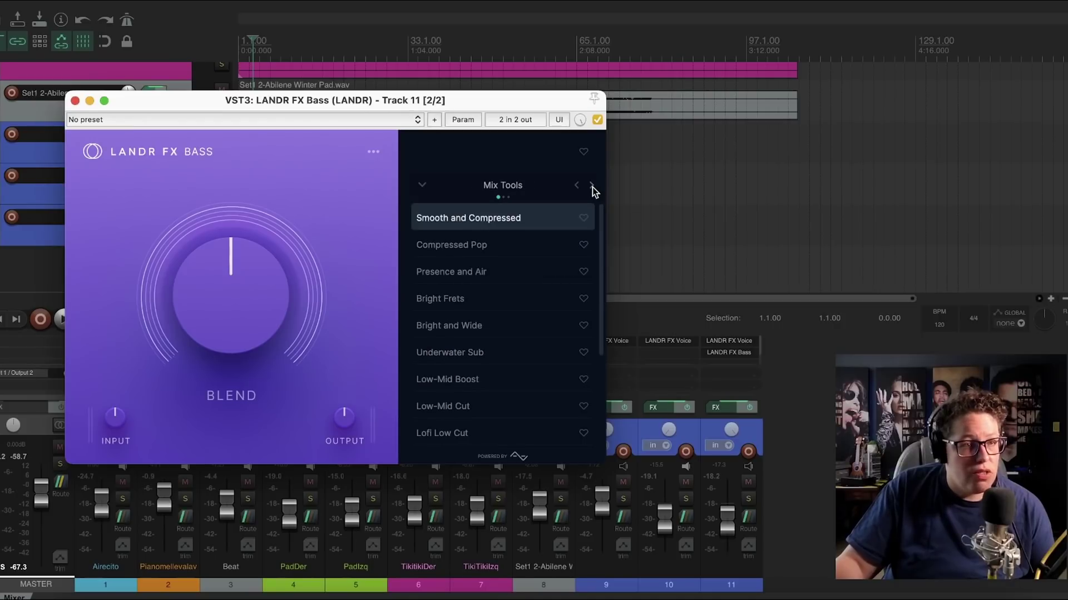
{"action": "scroll", "coordinate": [523, 287], "scroll_direction": "down", "scroll_amount": 5}
{"action": "scroll", "coordinate": [523, 289], "scroll_direction": "up", "scroll_amount": 5}
{"action": "left_click", "coordinate": [592, 185]}
{"action": "scroll", "coordinate": [505, 285], "scroll_direction": "down", "scroll_amount": 2}
{"action": "scroll", "coordinate": [523, 267], "scroll_direction": "up", "scroll_amount": 2}
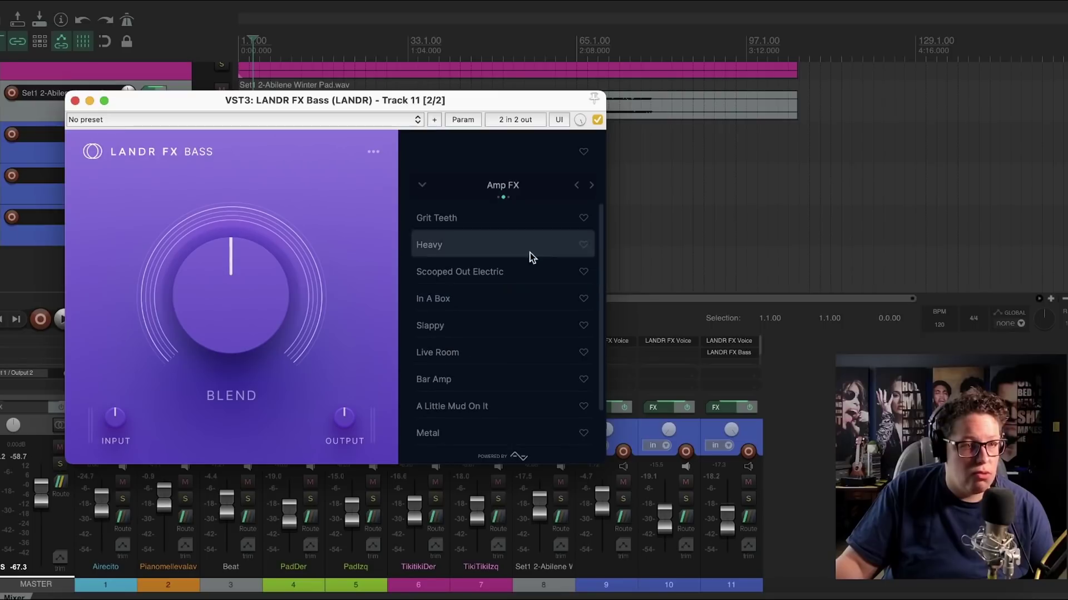
{"action": "left_click", "coordinate": [592, 186]}
{"action": "scroll", "coordinate": [476, 338], "scroll_direction": "down", "scroll_amount": 8}
{"action": "scroll", "coordinate": [476, 338], "scroll_direction": "up", "scroll_amount": 8}
{"action": "left_click", "coordinate": [576, 185]}
{"action": "left_click", "coordinate": [576, 185]}
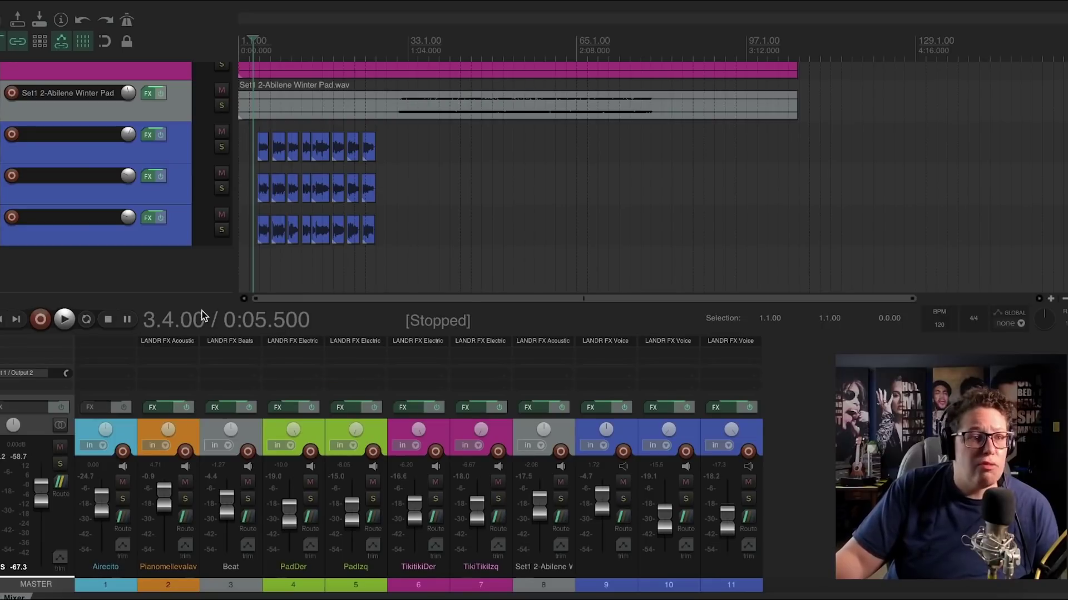
Open LANDR FX Acoustic on piano track 2 and reposition its window over the track list.
{"action": "left_click", "coordinate": [186, 344]}
{"action": "left_click_drag", "start_coordinate": [241, 176], "coordinate": [267, 132]}
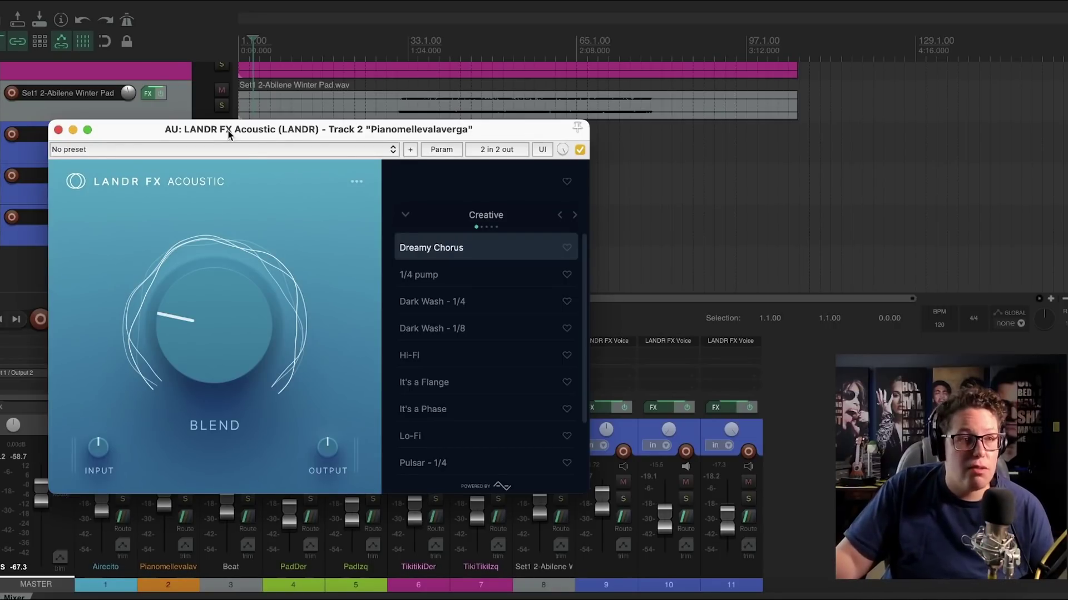
Close the LANDR FX Acoustic window on track 2 and look over the tracks in the arrangement.
{"action": "left_click_drag", "start_coordinate": [254, 133], "coordinate": [222, 116]}
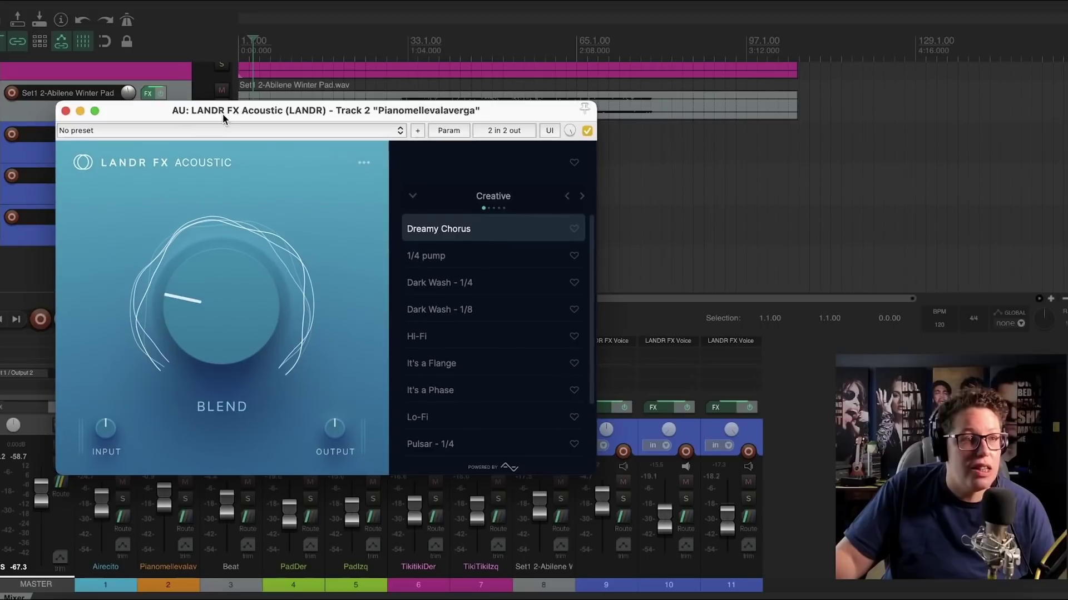
{"action": "left_click", "coordinate": [65, 111]}
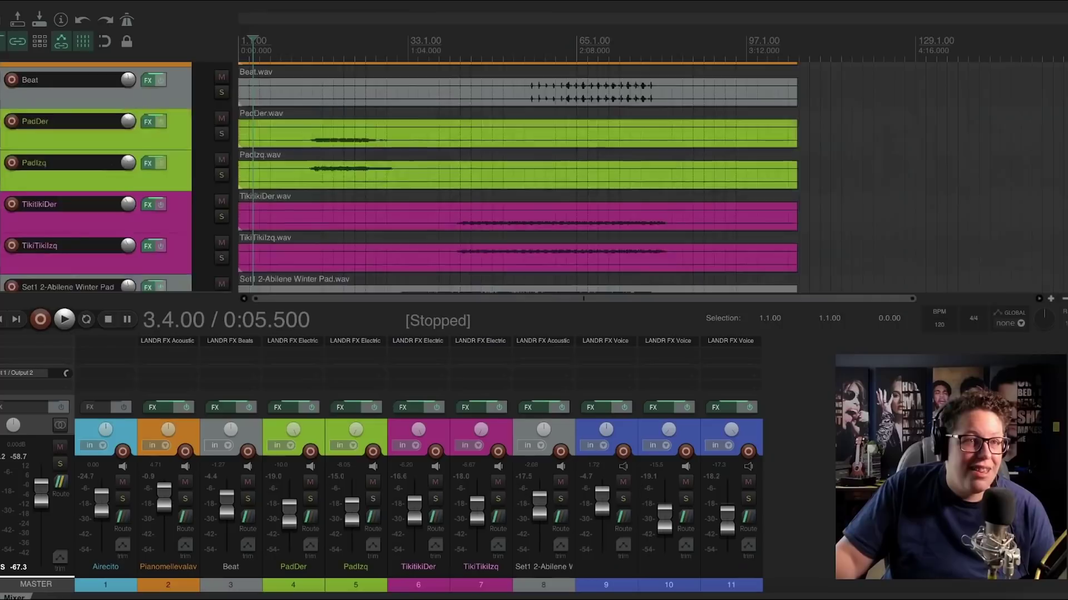
{"action": "scroll", "coordinate": [495, 178], "scroll_direction": "down", "scroll_amount": 3}
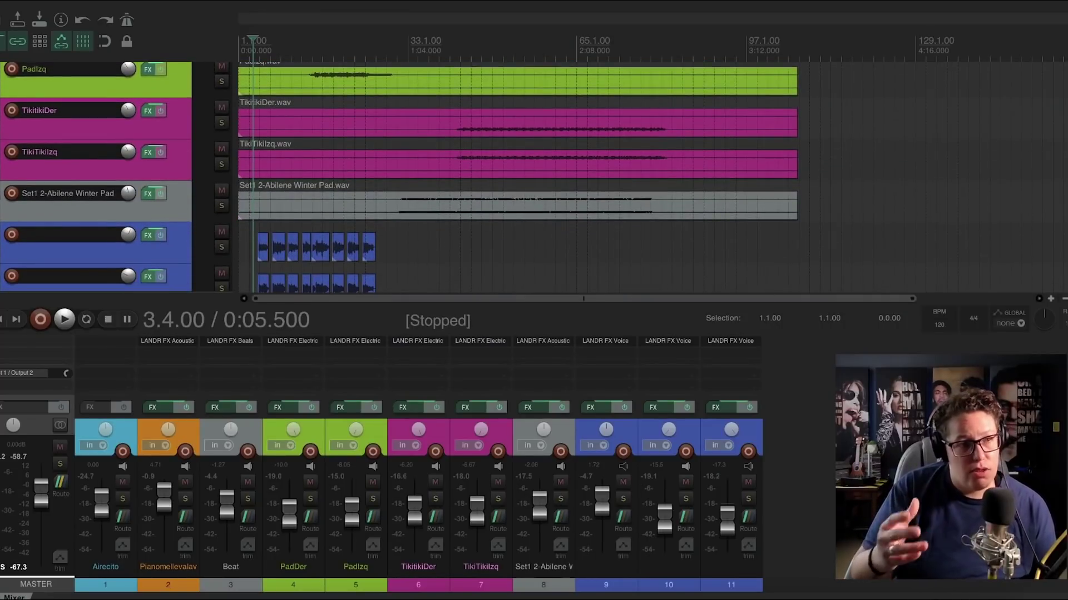
{"action": "scroll", "coordinate": [666, 160], "scroll_direction": "up", "scroll_amount": 5}
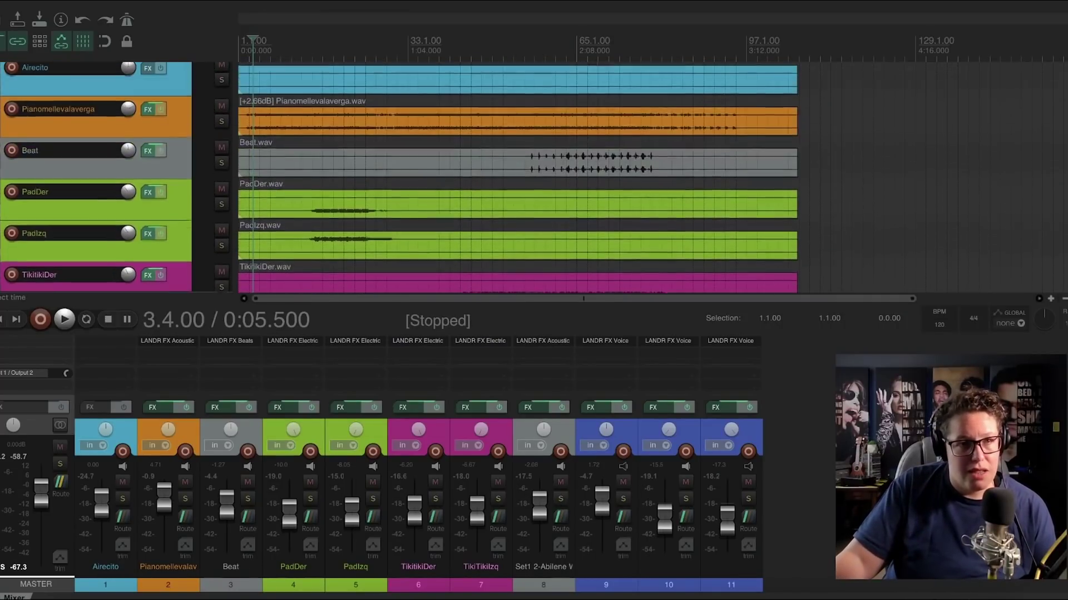
Play the full mix from about 1:47, just before the Beat part enters, review the tracks during playback, and stop it.
{"action": "left_click", "coordinate": [522, 89]}
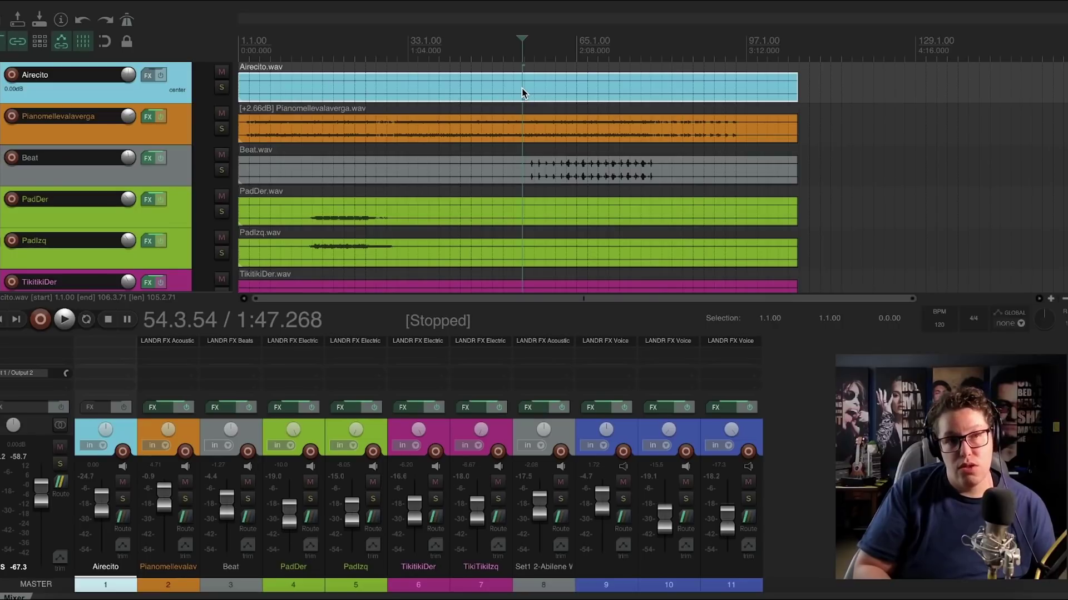
{"action": "key", "text": "space"}
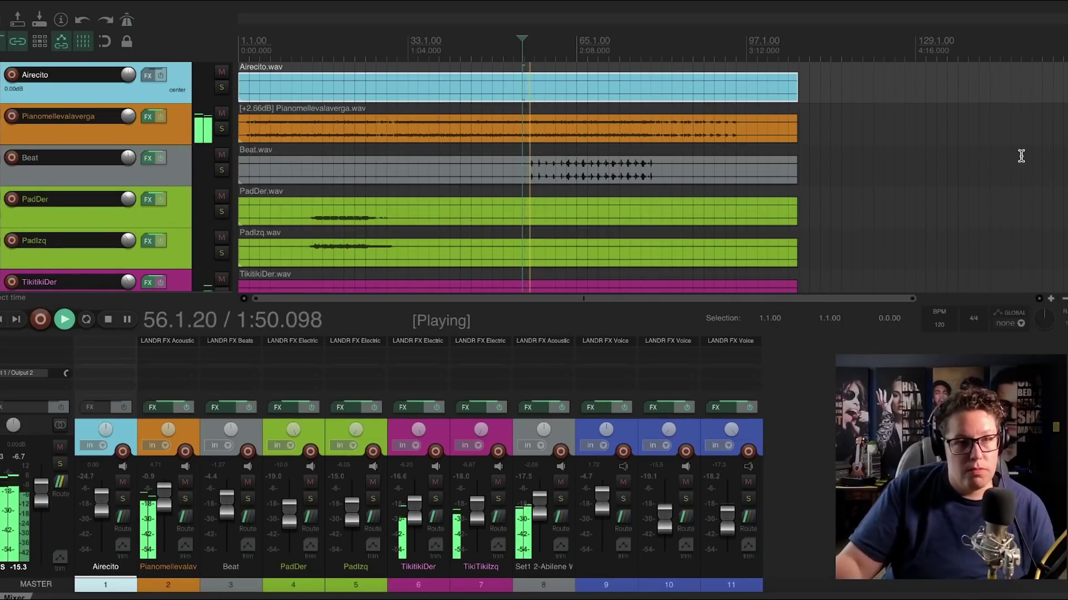
{"action": "scroll", "coordinate": [517, 178], "scroll_direction": "down", "scroll_amount": 2}
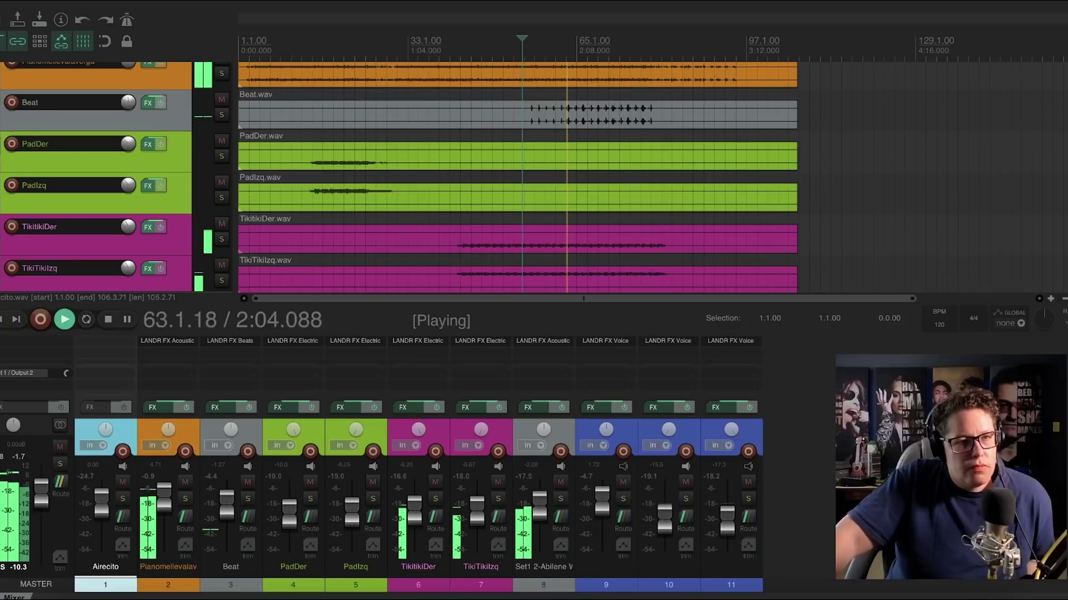
{"action": "scroll", "coordinate": [517, 178], "scroll_direction": "down", "scroll_amount": 3}
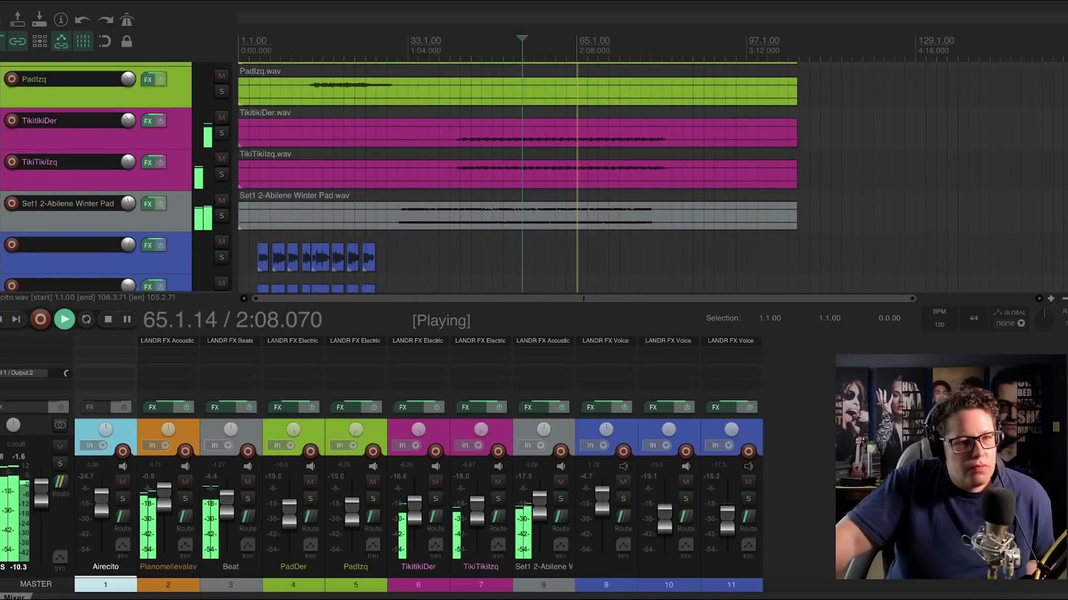
{"action": "scroll", "coordinate": [517, 178], "scroll_direction": "up", "scroll_amount": 5}
{"action": "scroll", "coordinate": [517, 178], "scroll_direction": "down", "scroll_amount": 5}
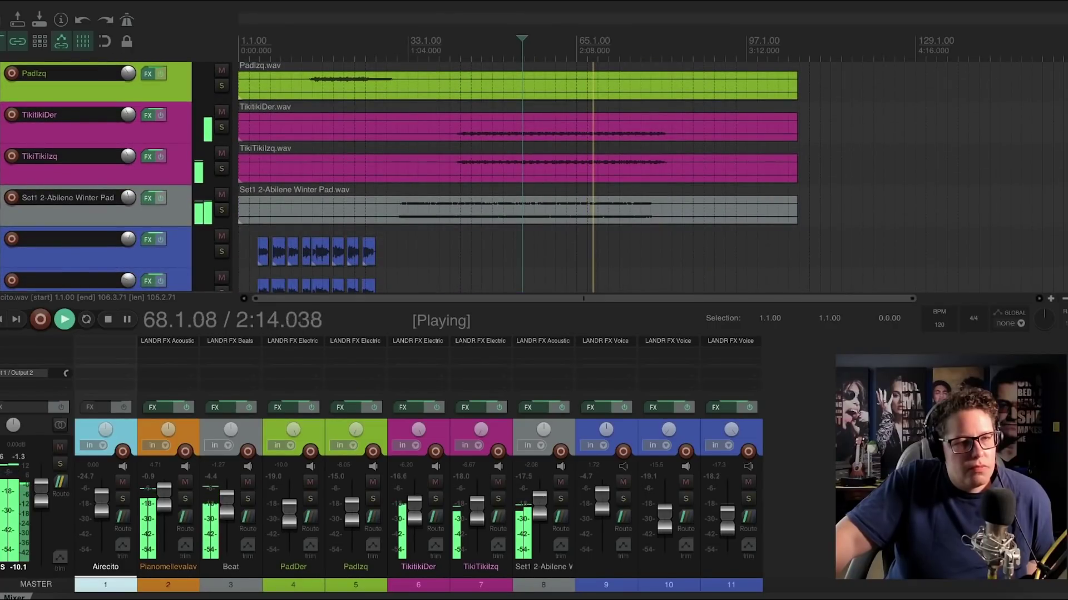
{"action": "scroll", "coordinate": [517, 178], "scroll_direction": "up", "scroll_amount": 5}
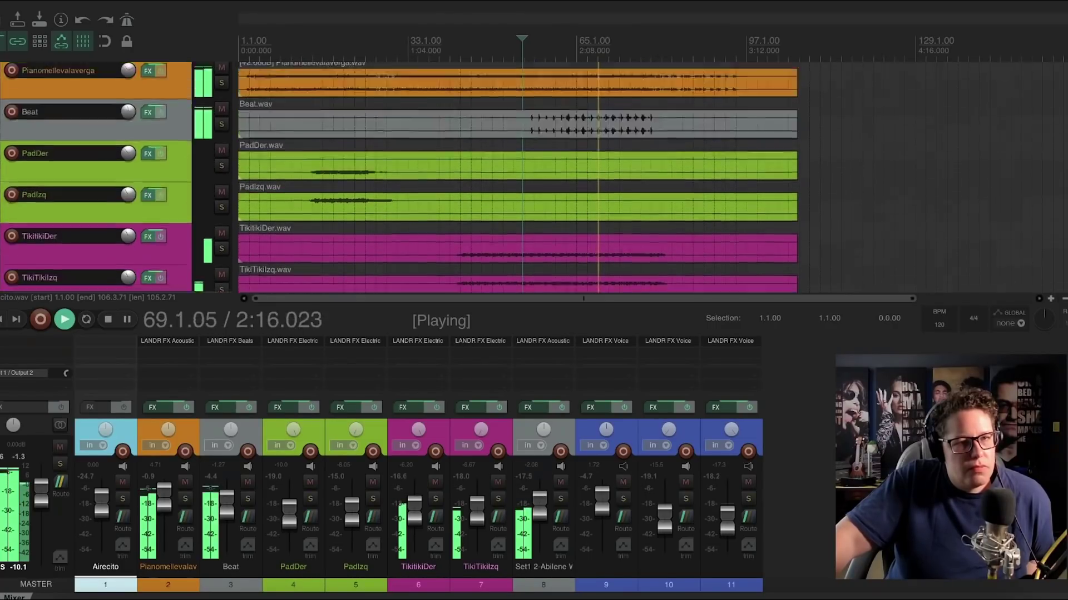
{"action": "key", "text": "space"}
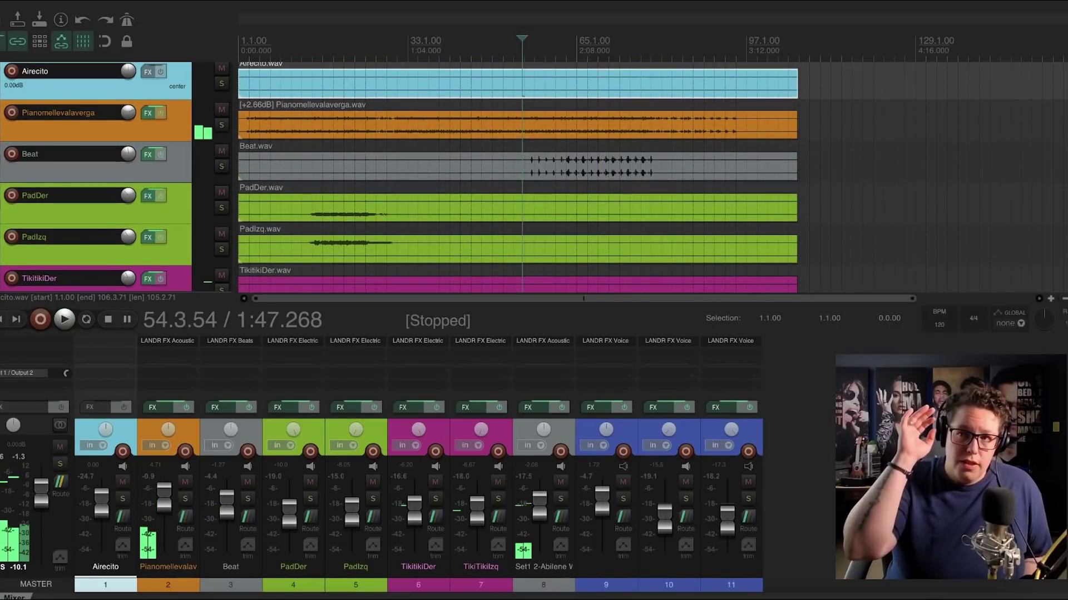